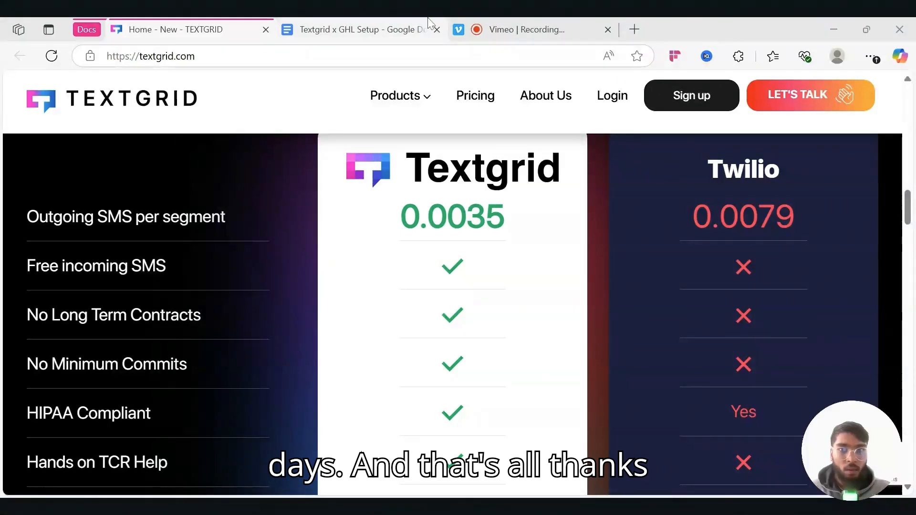
- Compare Textgrid's 0.0035 per-segment price against Twilio's 0.0079 on the pricing table
left_click(357, 25)
scroll(432, 314, "down", 3)
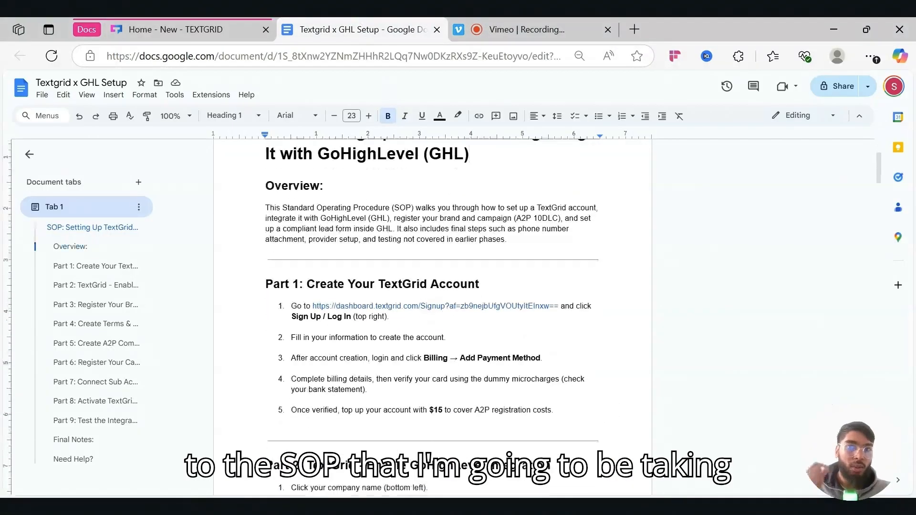
scroll(432, 315, "up", 3)
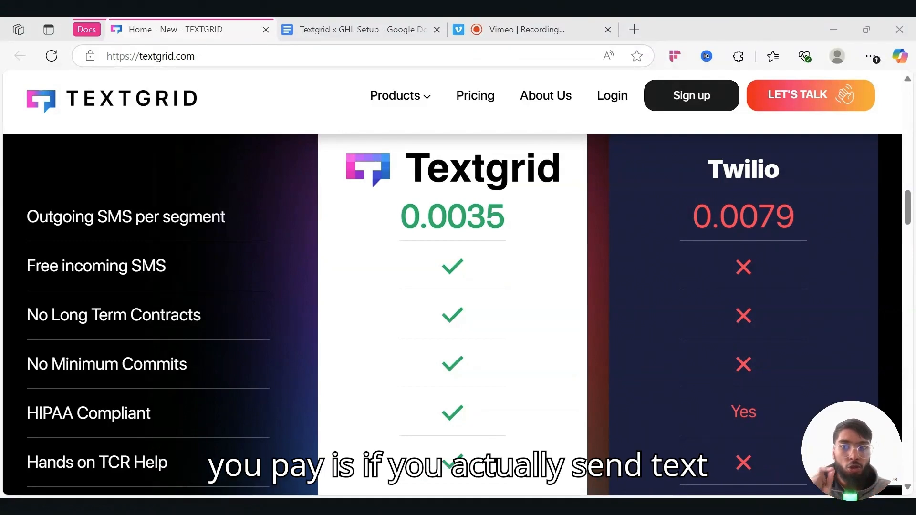
double_click(452, 216)
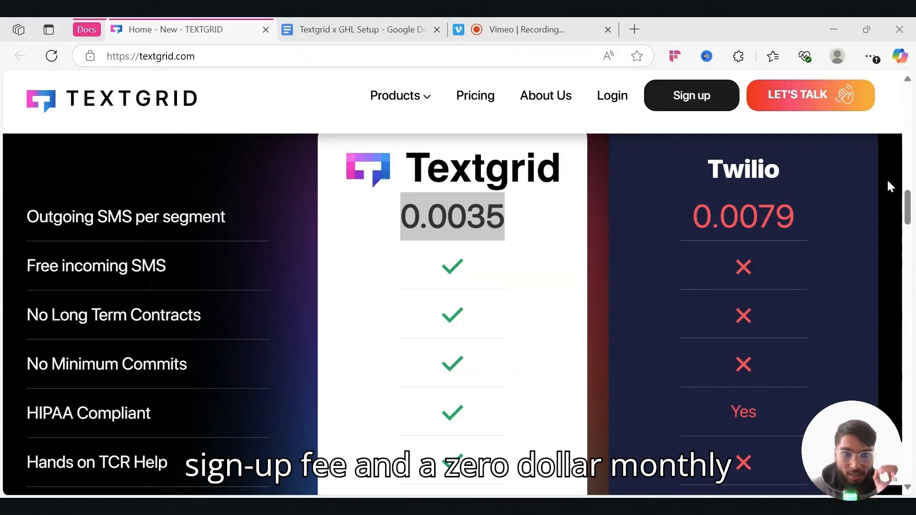
left_click(520, 245)
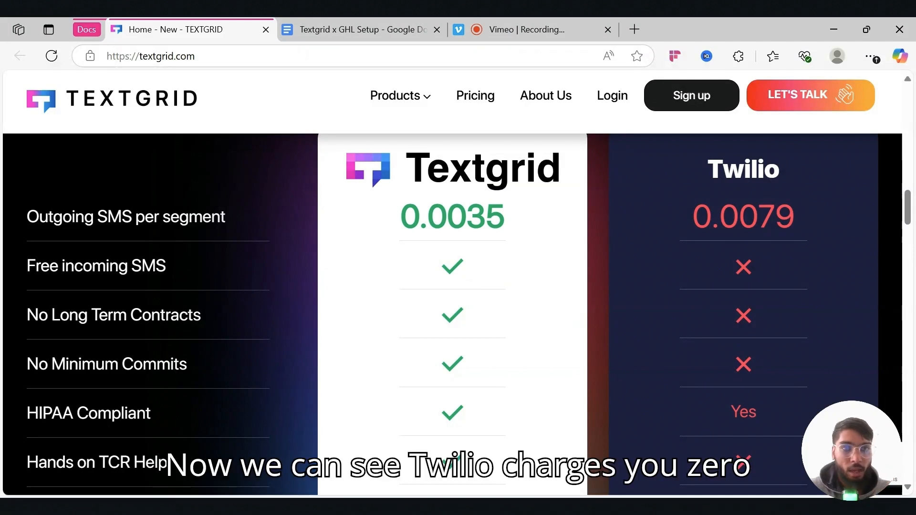
left_click_drag(691, 215, 796, 218)
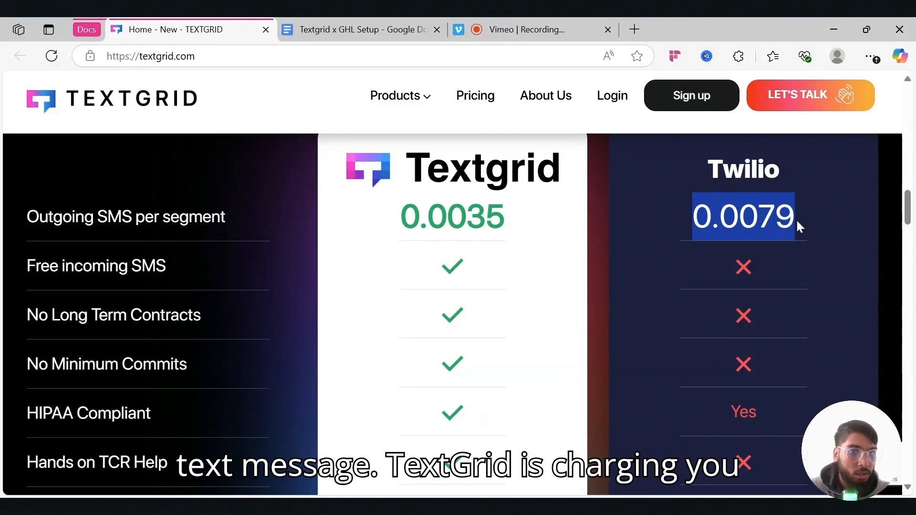
left_click(401, 220)
left_click_drag(400, 218, 504, 219)
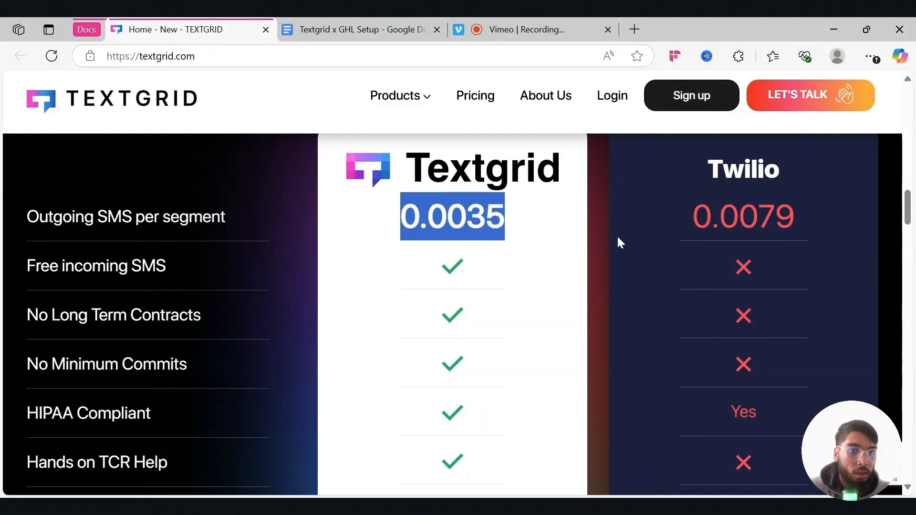
left_click(664, 242)
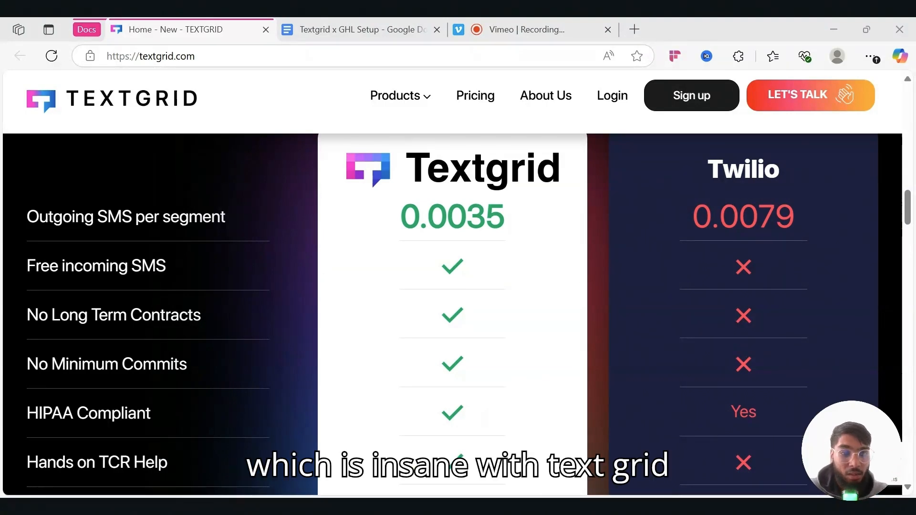
- Highlight Textgrid's 0.0035 price again and the Free incoming SMS line
double_click(452, 216)
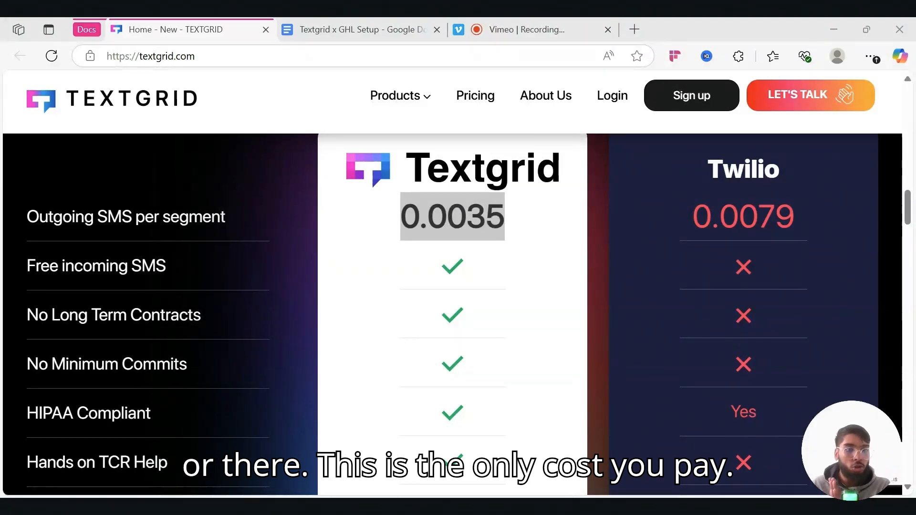
left_click(486, 227)
scroll(486, 227, "down", 1)
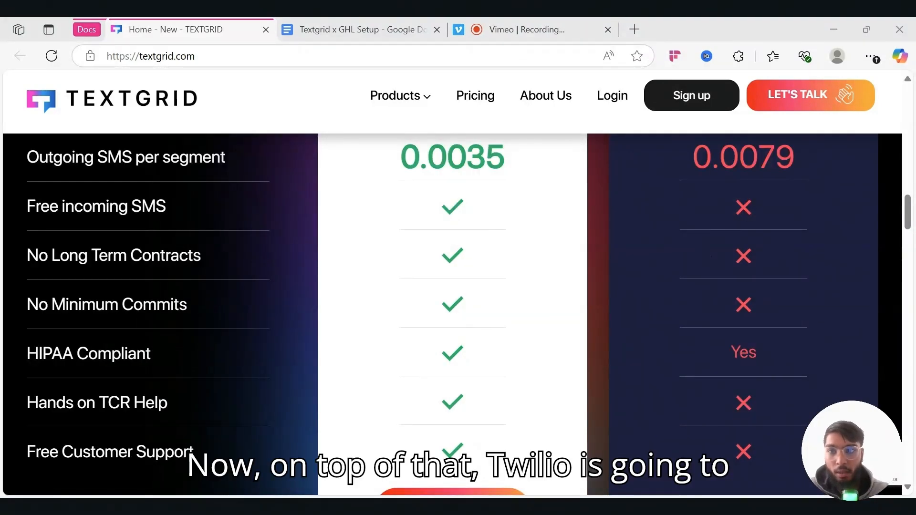
scroll(590, 262, "up", 2)
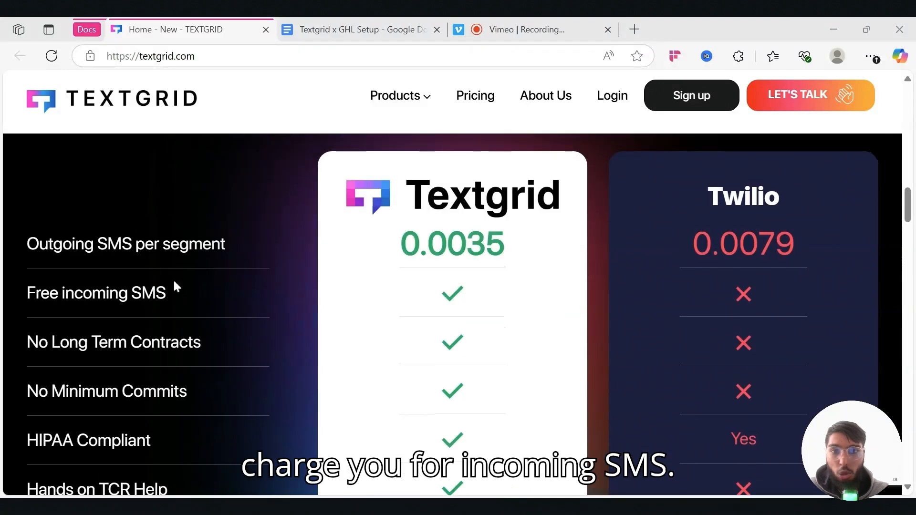
triple_click(96, 292)
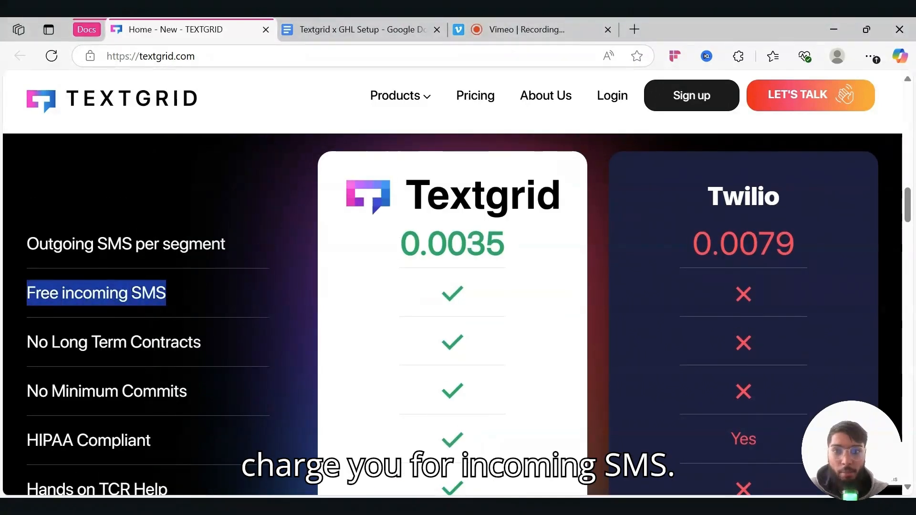
left_click(269, 299)
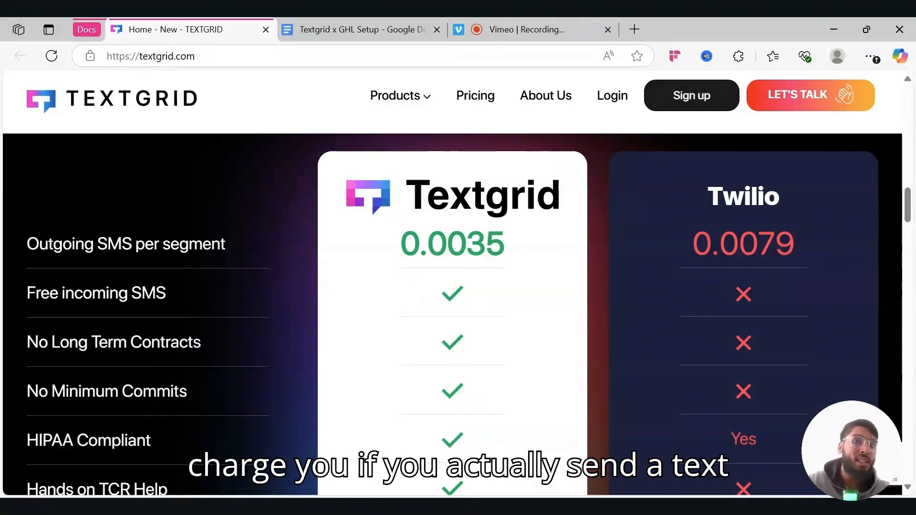
- Highlight the features from No Long Term Contracts to Free Customer Support, then return to the SOP
scroll(679, 360, "down", 3)
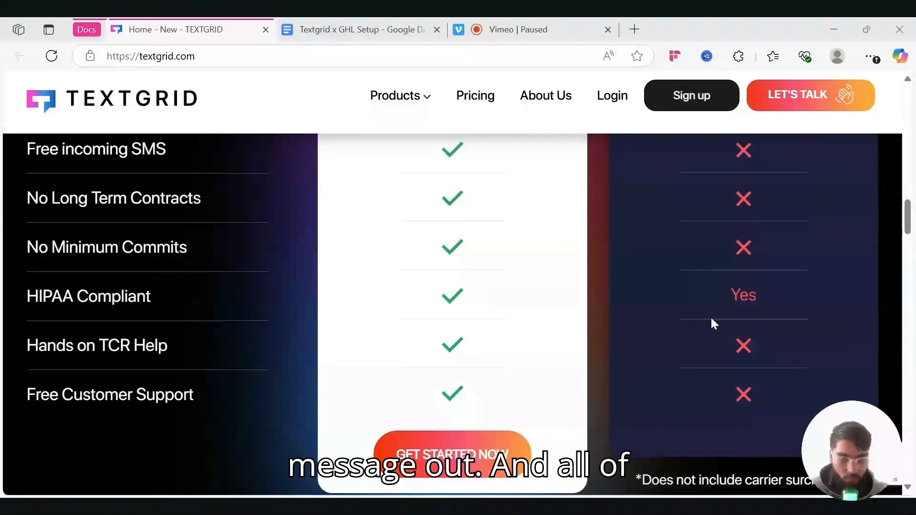
left_click_drag(25, 204, 257, 379)
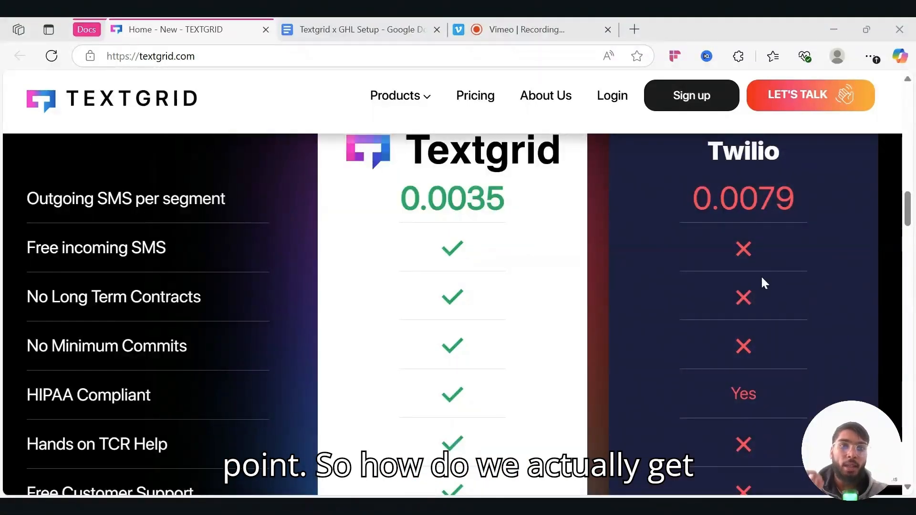
left_click(368, 23)
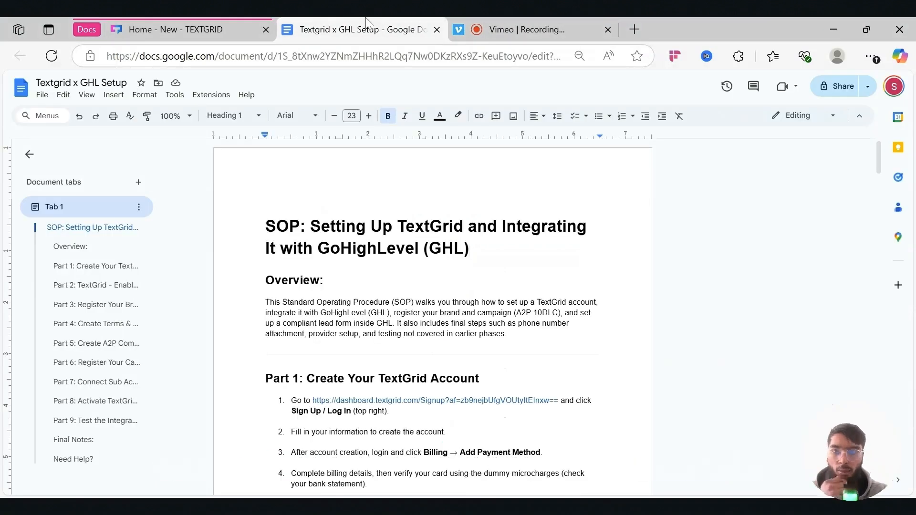
- Go from the SOP's Part 1 to the TextGrid tab and open its Sign up page
scroll(431, 315, "down", 5)
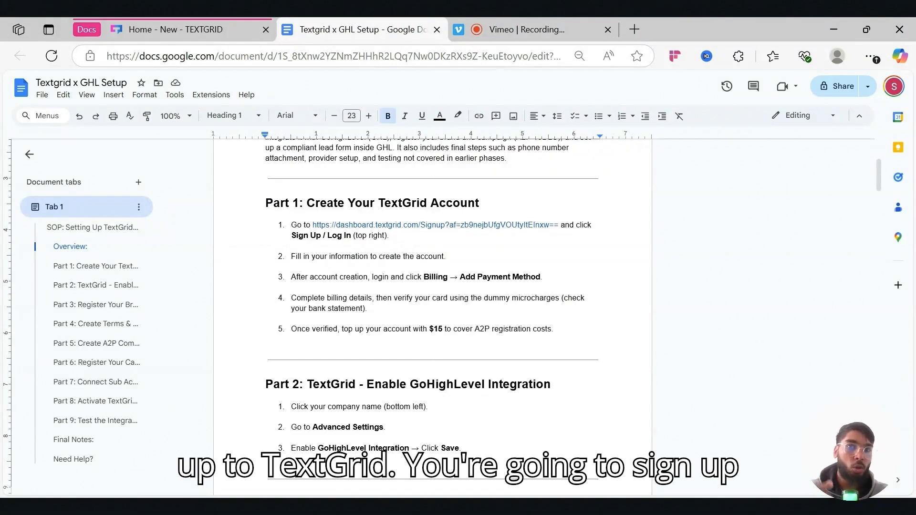
left_click(230, 29)
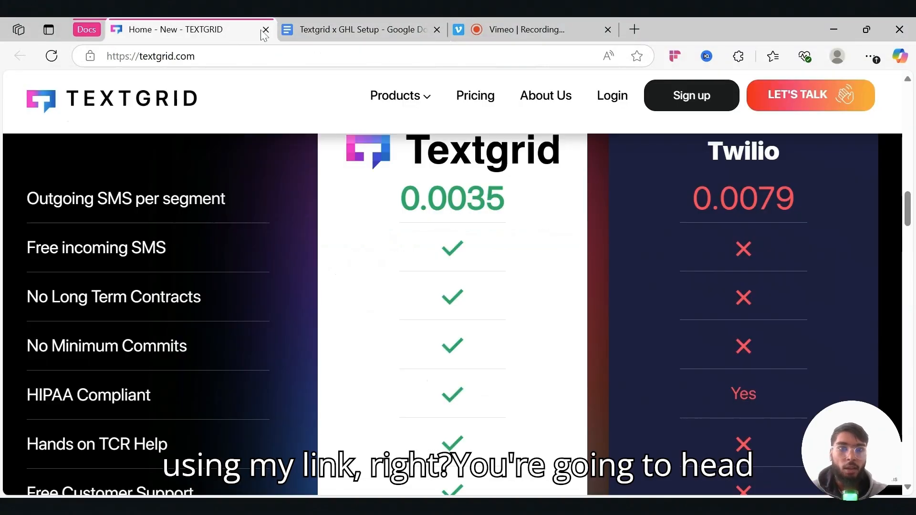
left_click(681, 103)
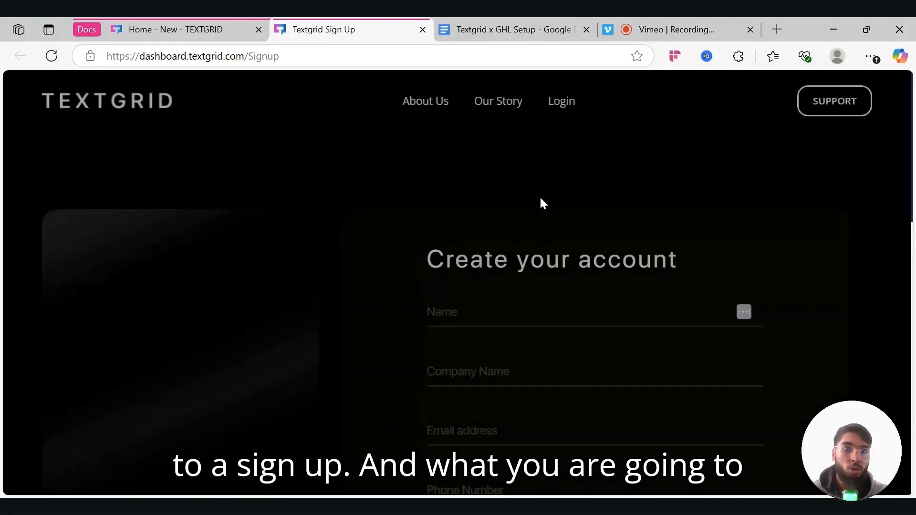
- Check the new TextGrid dashboard with its $0.00 balance, then return to the SOP
scroll(543, 203, "down", 5)
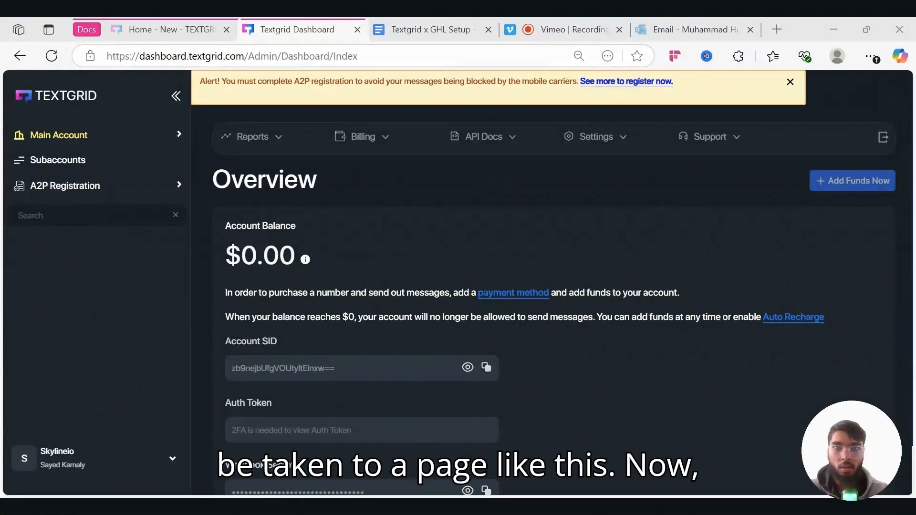
left_click(423, 29)
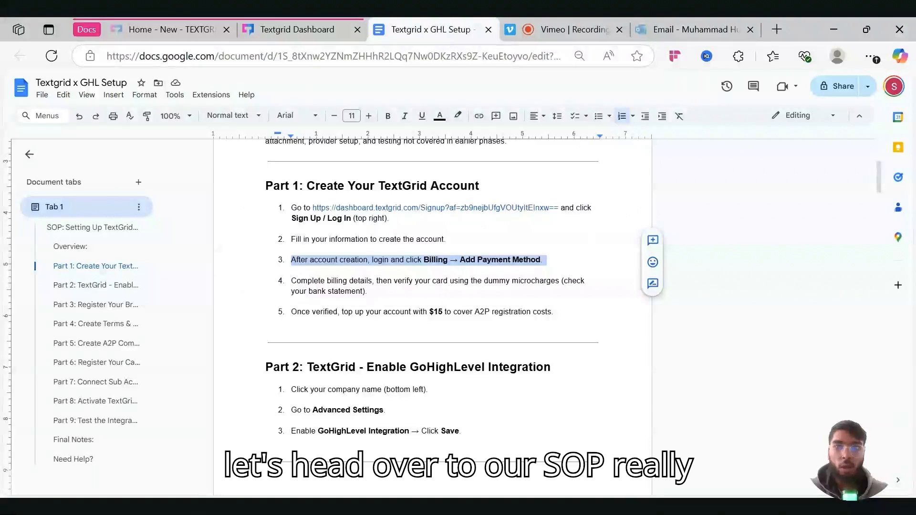
- Highlight Part 1 steps 1–3 (create account, fill in information, add payment method), then return to the dashboard
scroll(432, 315, "up", 2)
left_click_drag(291, 282, 393, 293)
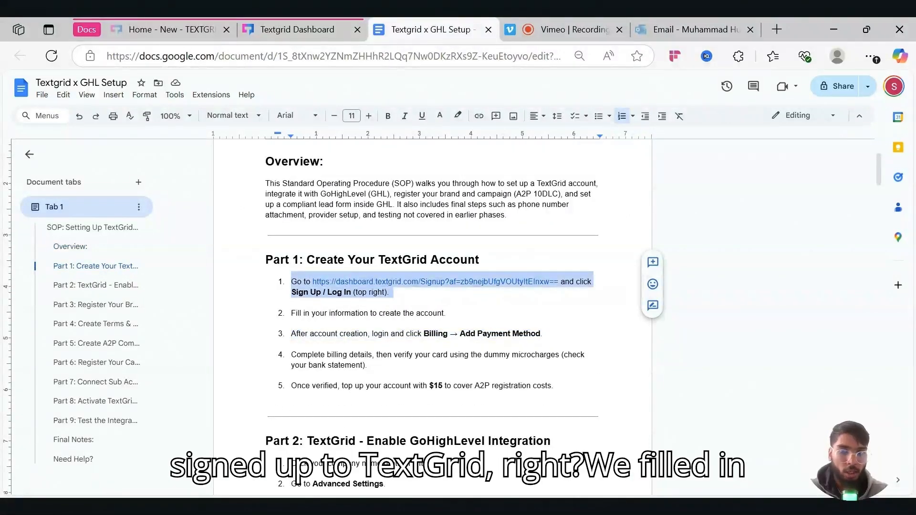
left_click_drag(291, 313, 451, 314)
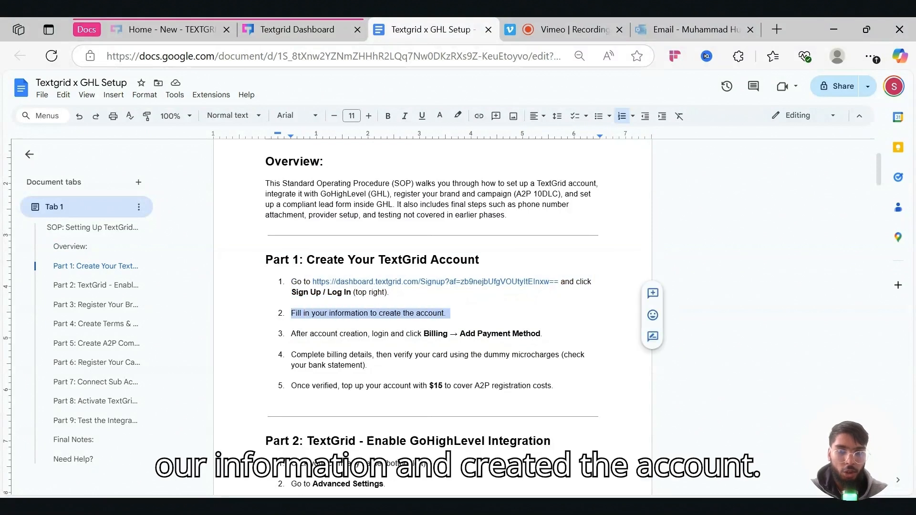
left_click_drag(291, 333, 541, 334)
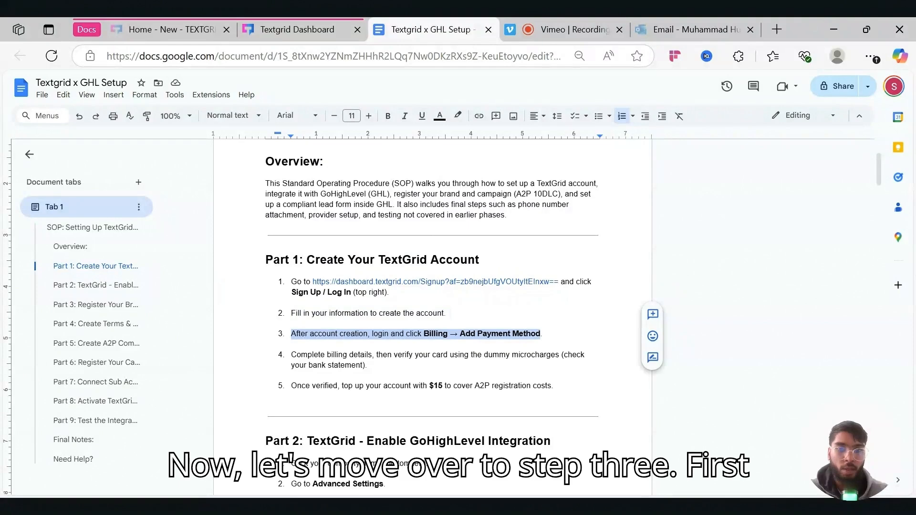
left_click(299, 25)
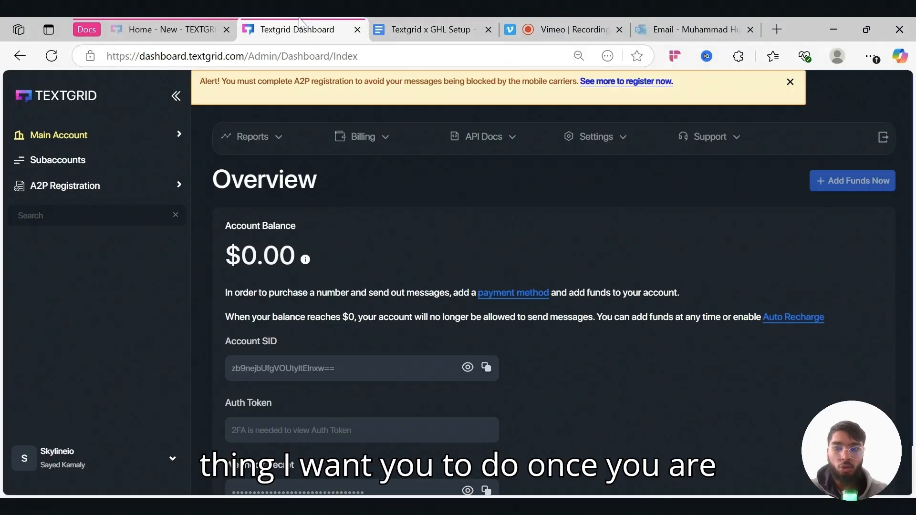
- Try Billing > Payment Settings, then follow the missing-billing-information prompt to set it up
left_click(144, 461)
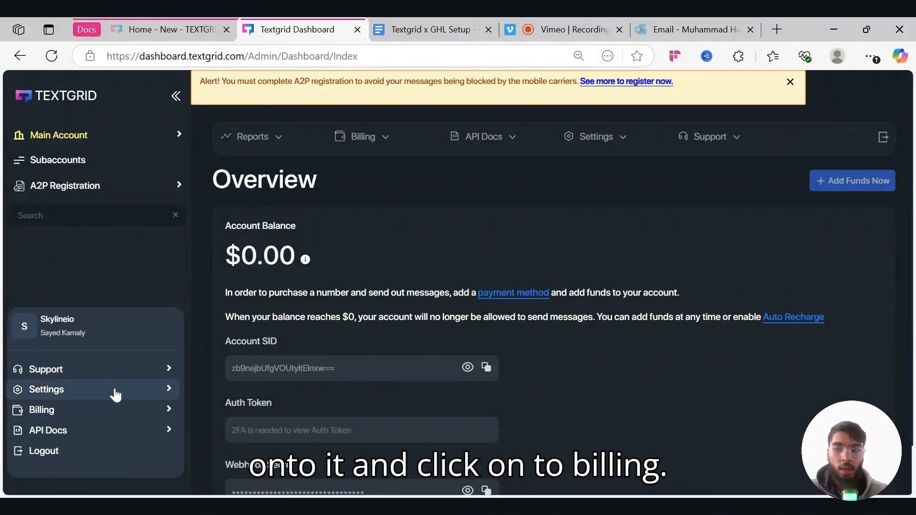
left_click(111, 410)
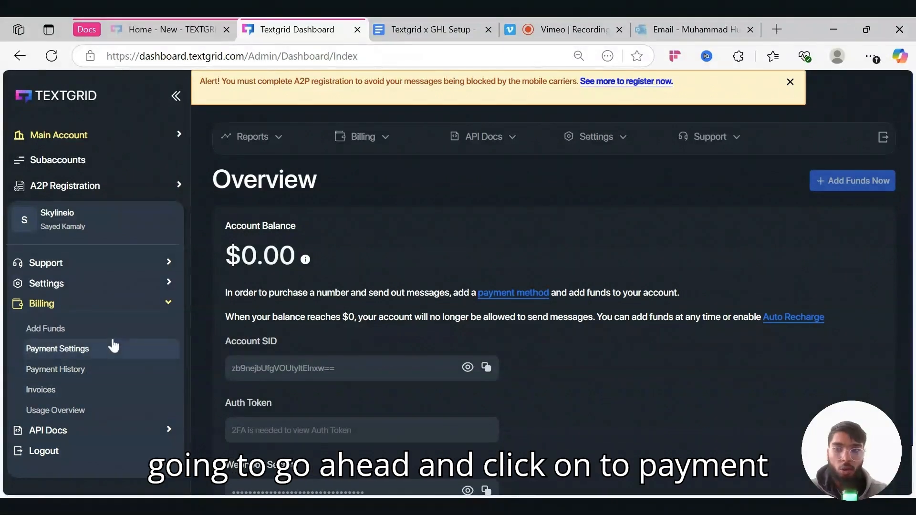
left_click(108, 350)
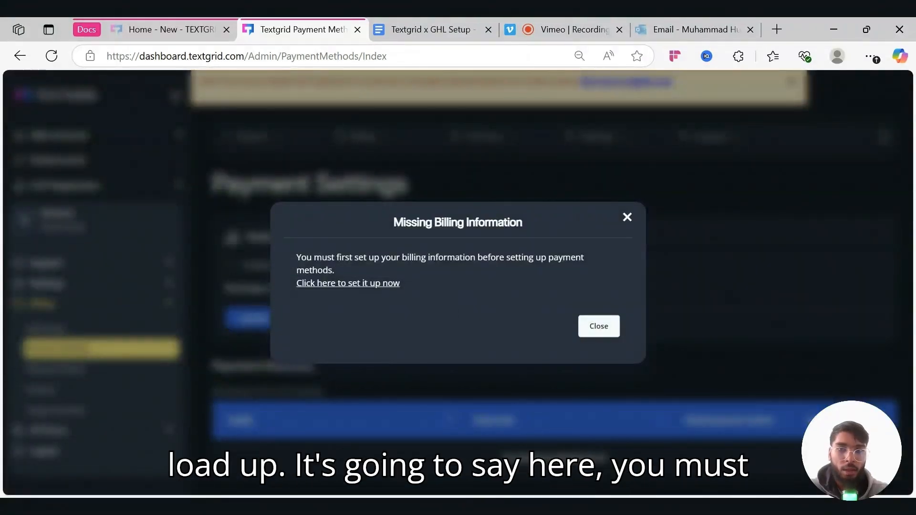
left_click_drag(296, 257, 450, 271)
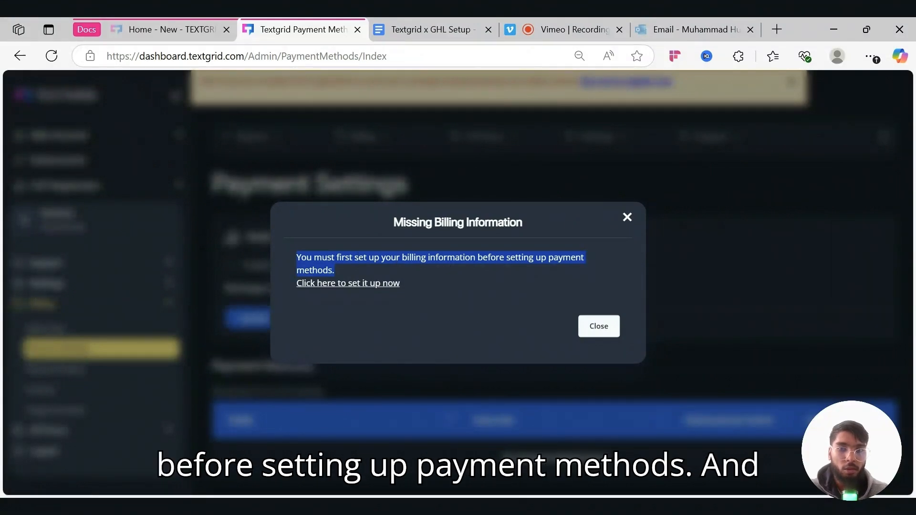
left_click(372, 283)
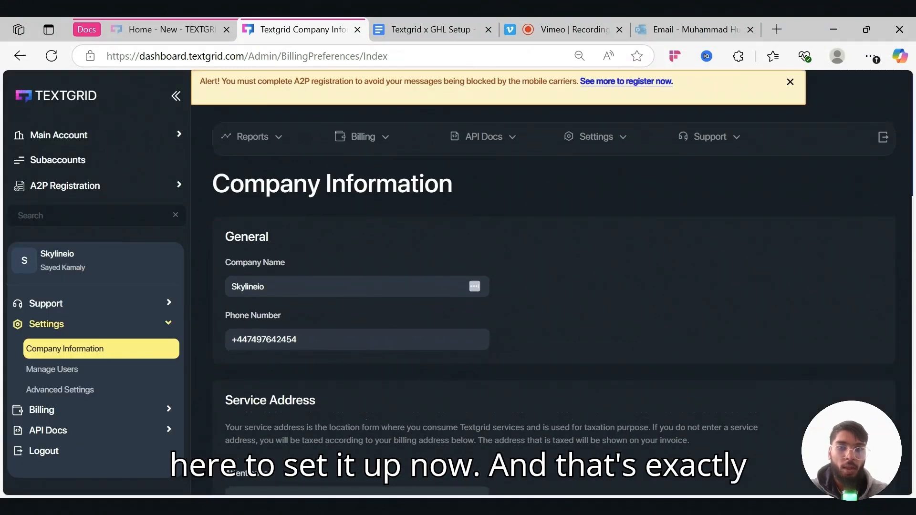
- Scroll through the Company Information billing page
scroll(385, 270, "down", 1)
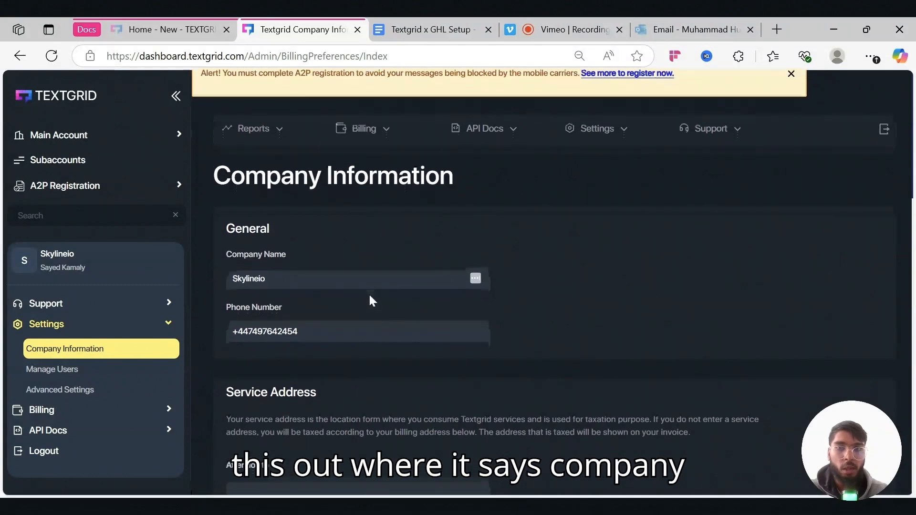
scroll(370, 296, "down", 3)
scroll(318, 336, "down", 3)
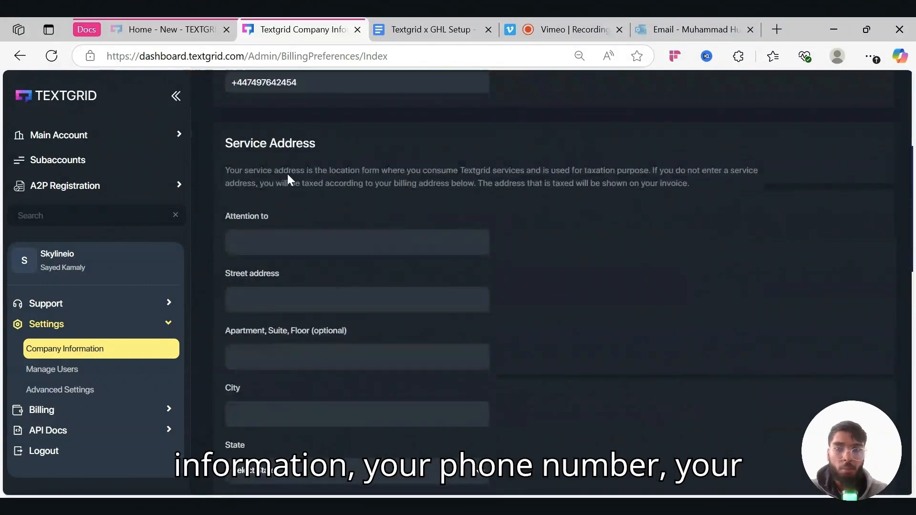
scroll(297, 200, "down", 5)
scroll(337, 296, "down", 5)
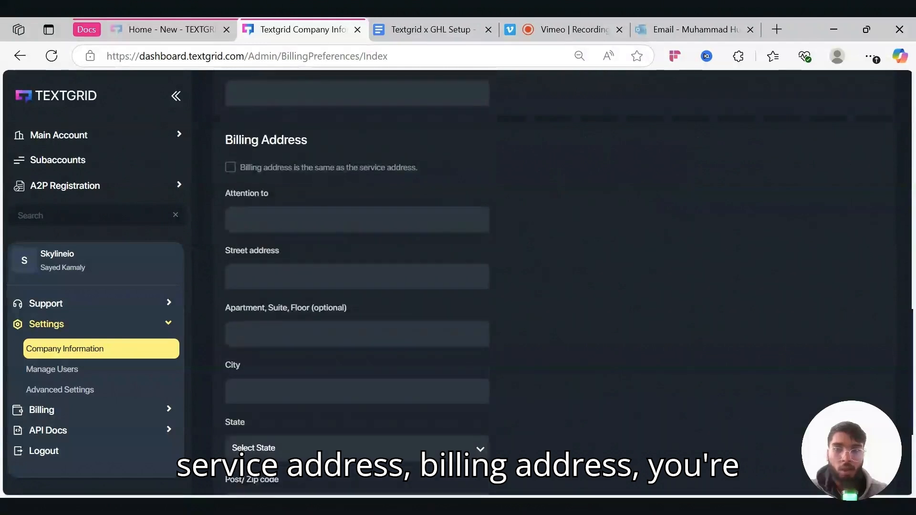
scroll(337, 295, "down", 4)
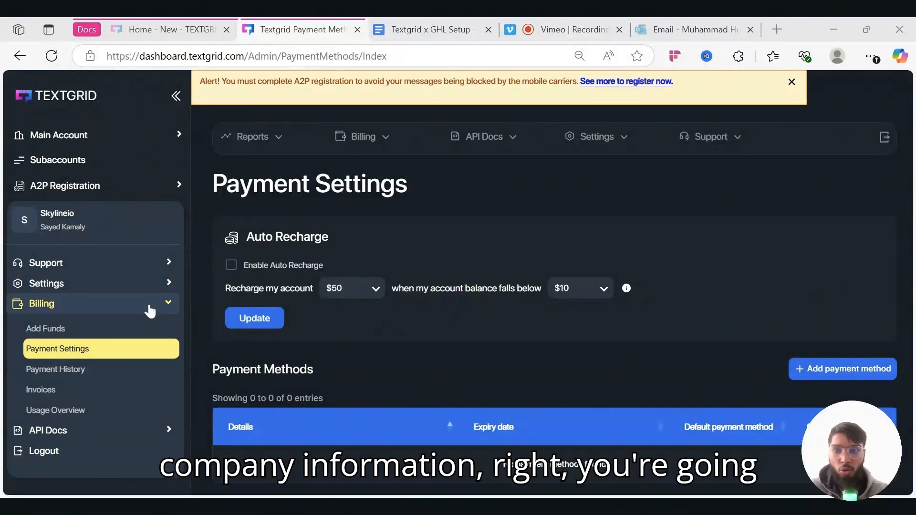
- Go to Billing > Payment Settings from the workspace menu and start adding a payment method
left_click(150, 232)
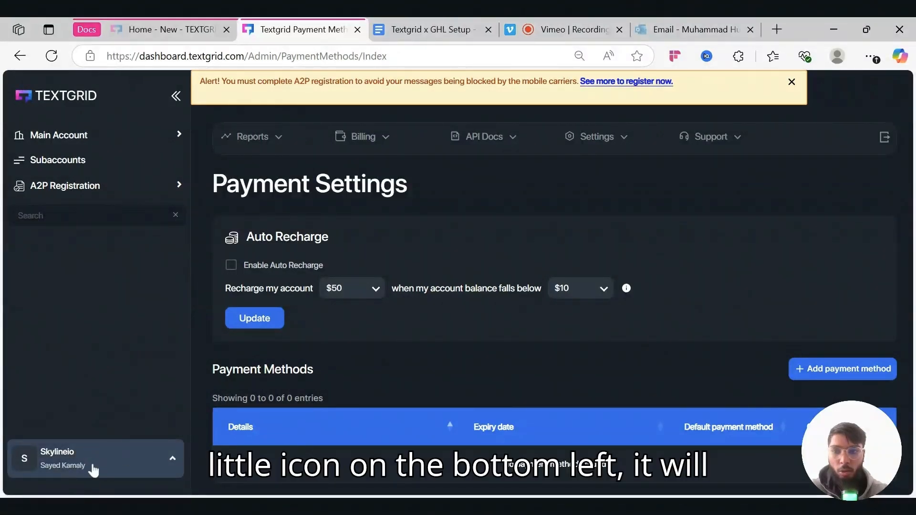
left_click(90, 461)
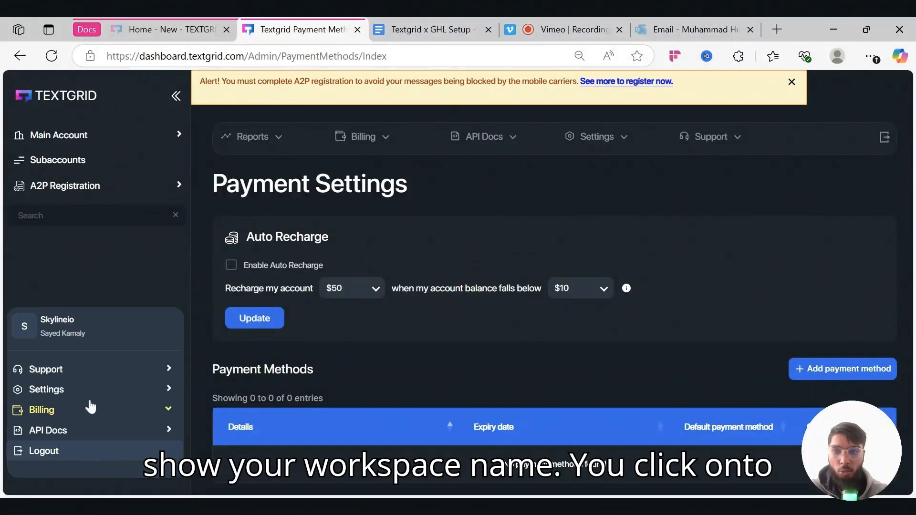
left_click(67, 416)
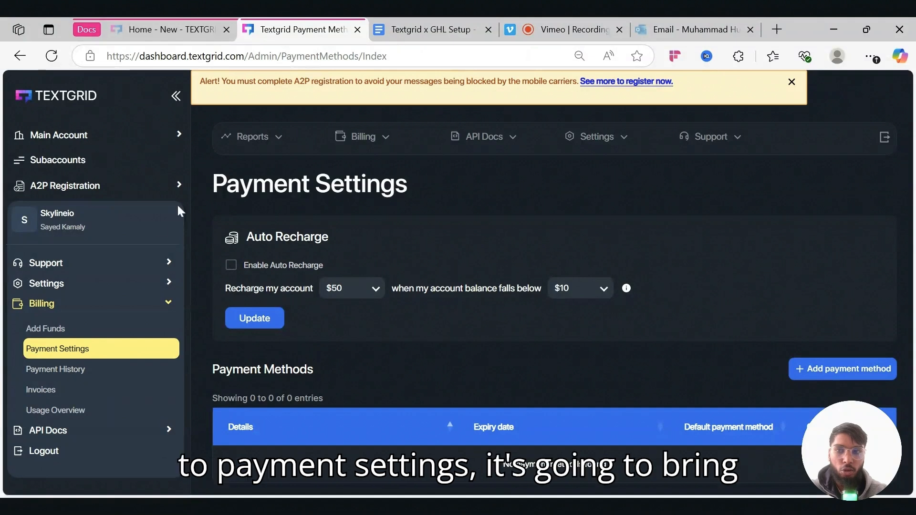
left_click(156, 226)
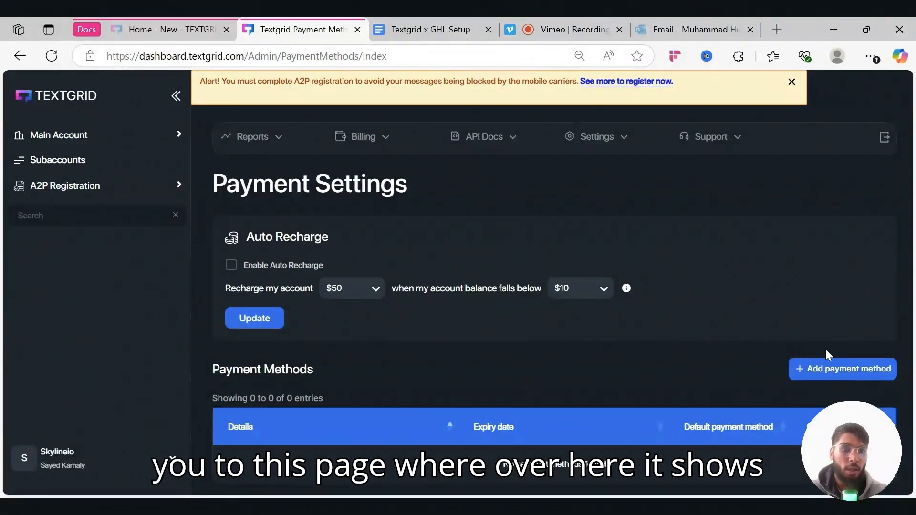
left_click(830, 369)
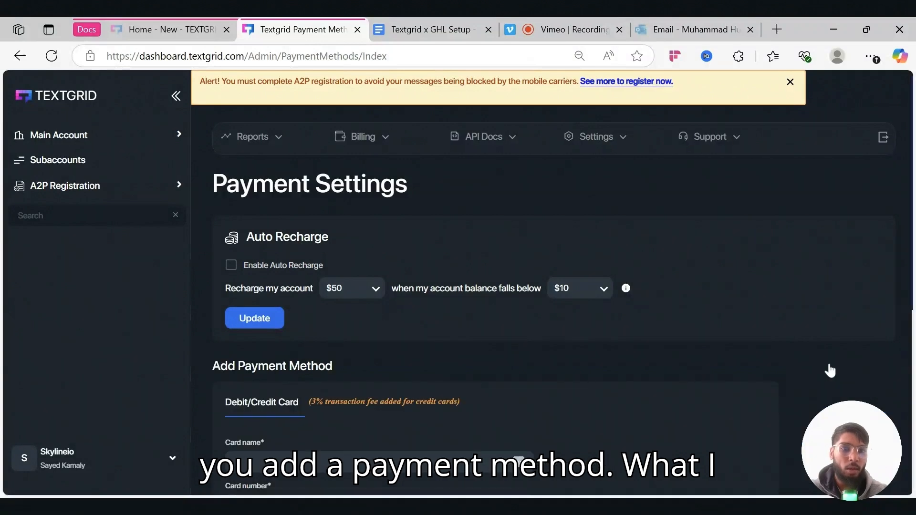
- Fill in the debit/credit card form and save it as the default payment method
scroll(525, 401, "down", 4)
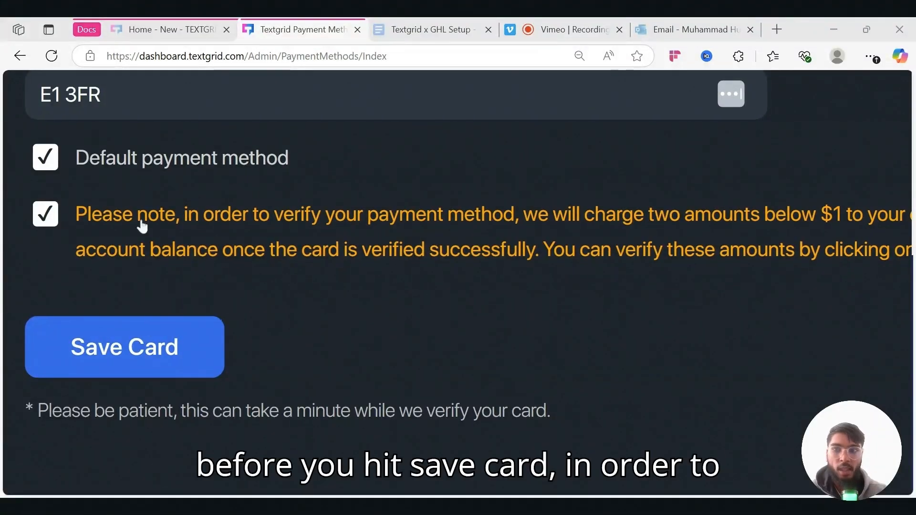
scroll(313, 239, "right", 3)
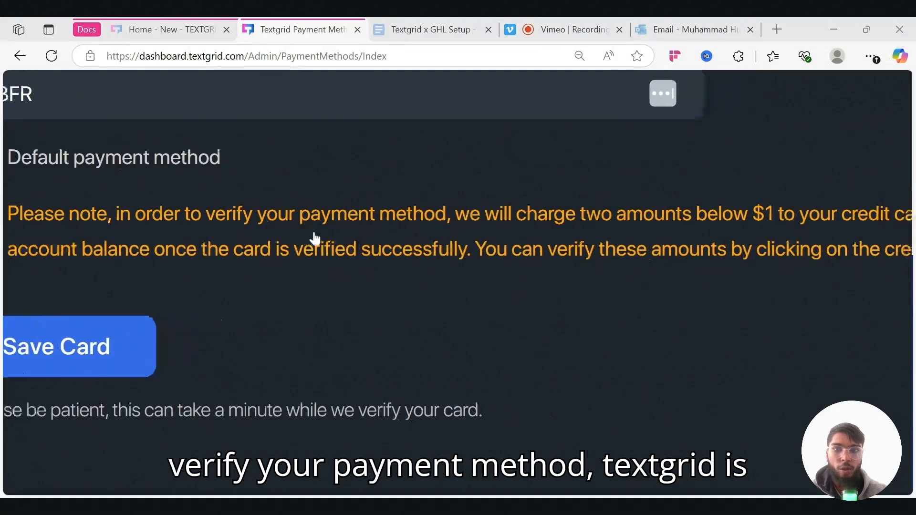
scroll(314, 239, "right", 2)
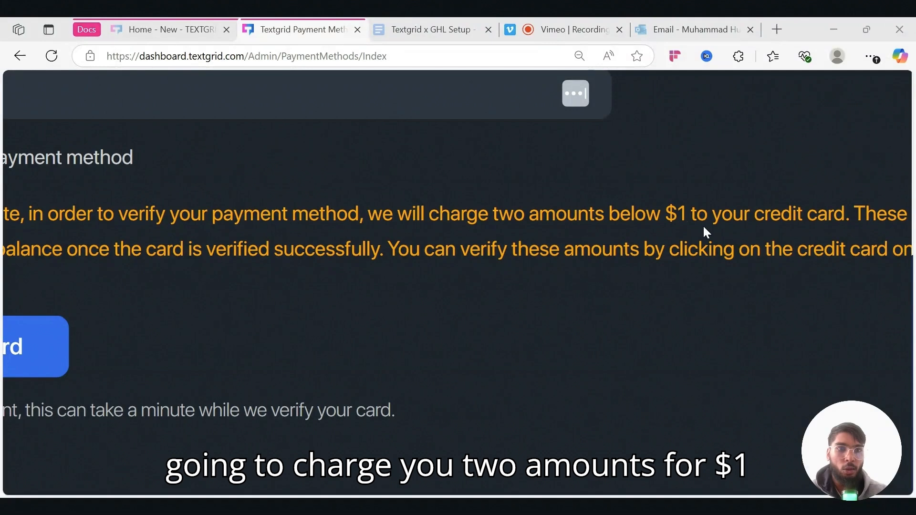
scroll(702, 231, "right", 2)
scroll(702, 230, "right", 5)
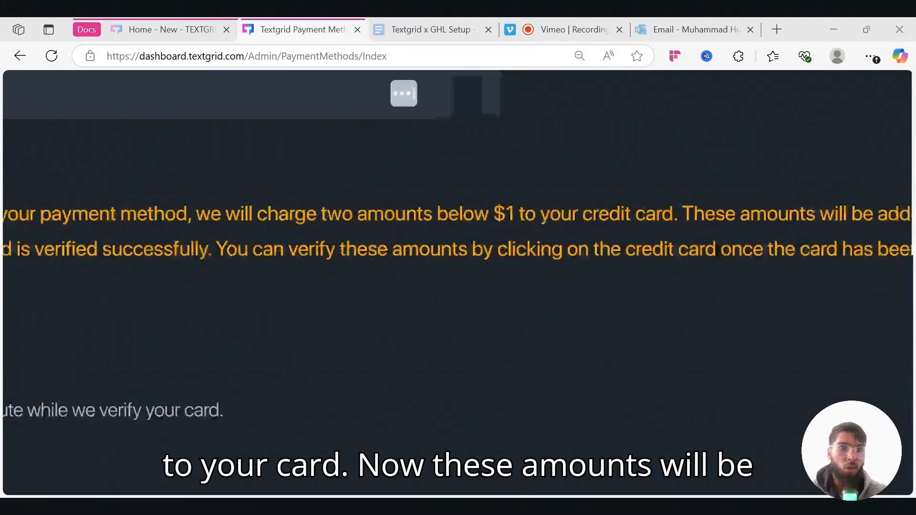
scroll(458, 239, "left", 8)
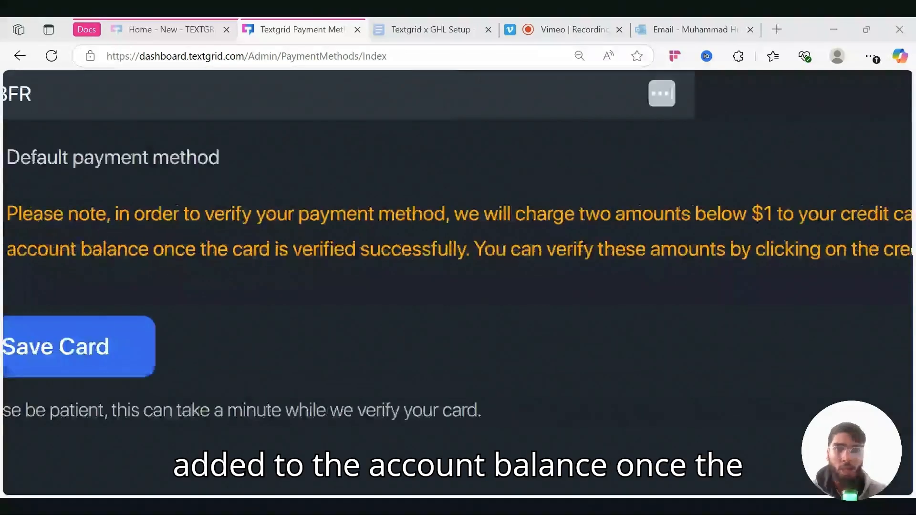
scroll(458, 246, "right", 2)
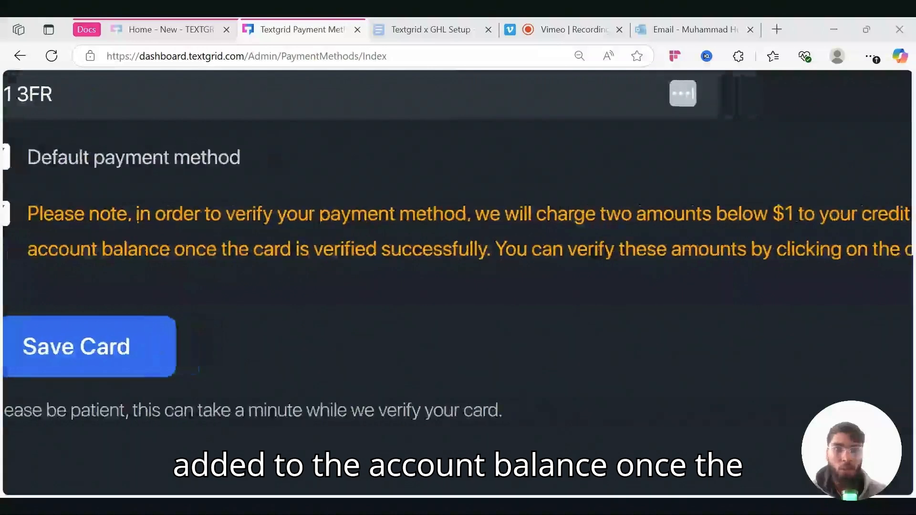
scroll(458, 246, "right", 5)
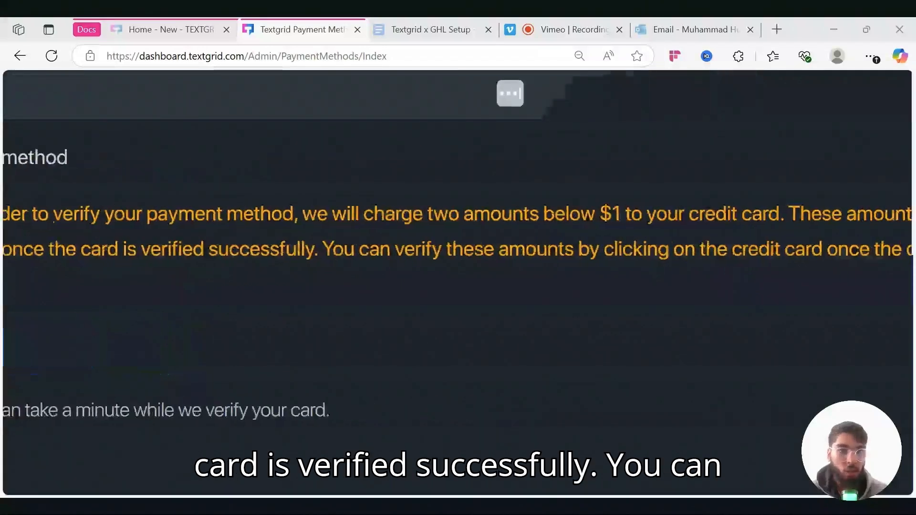
scroll(458, 246, "right", 4)
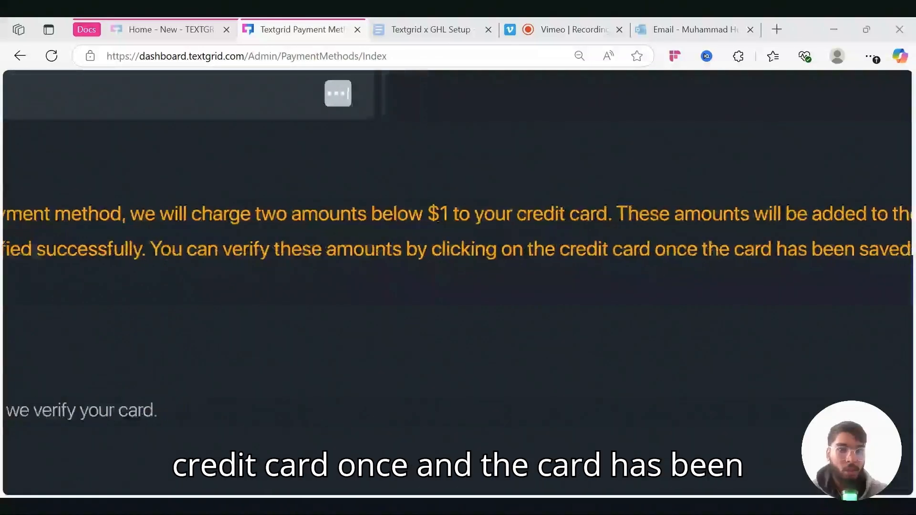
scroll(458, 246, "right", 2)
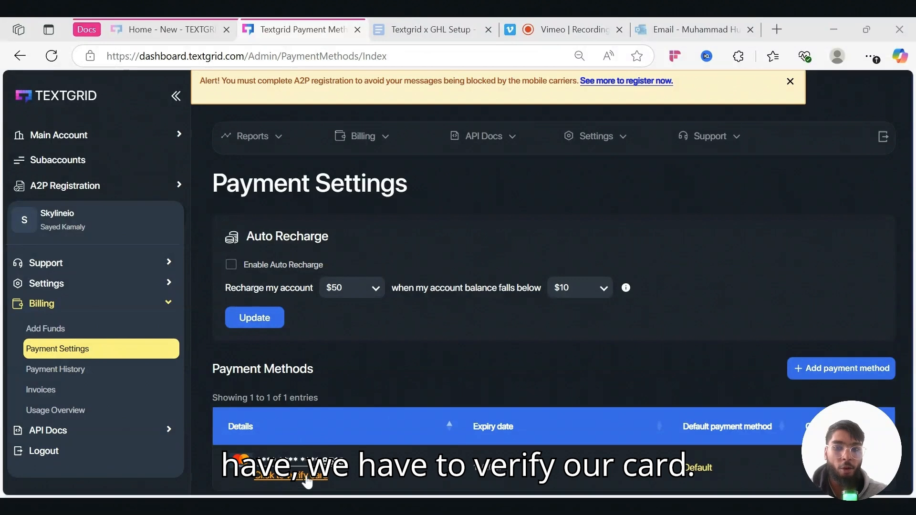
- Verify the new card by entering the micro-charge amounts 19 and 18
left_click(300, 476)
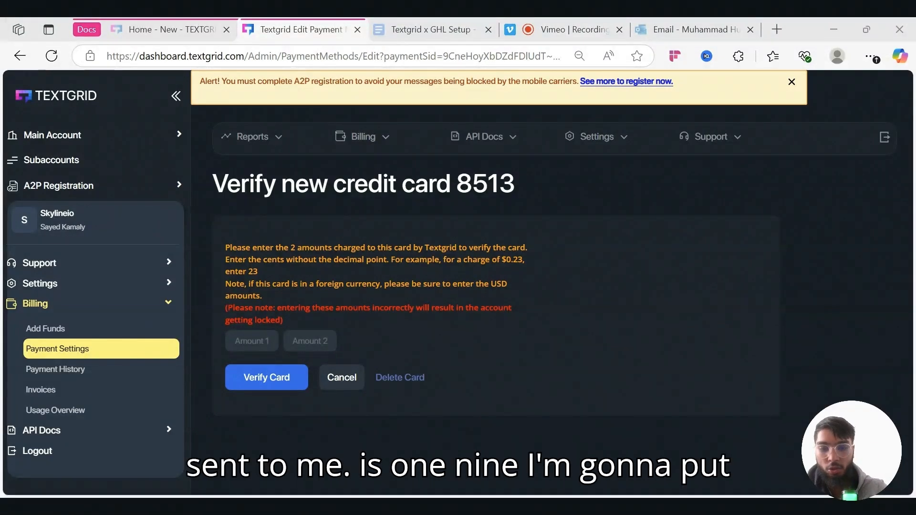
left_click(251, 340)
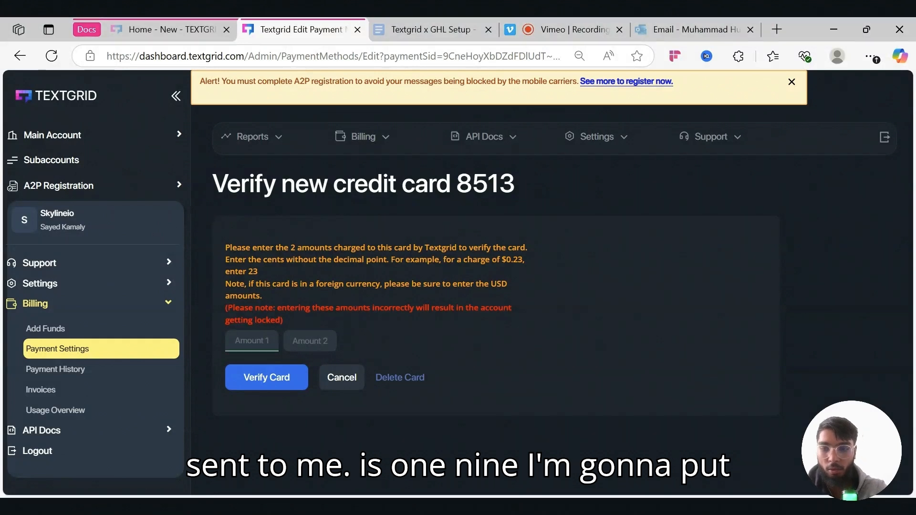
type("19")
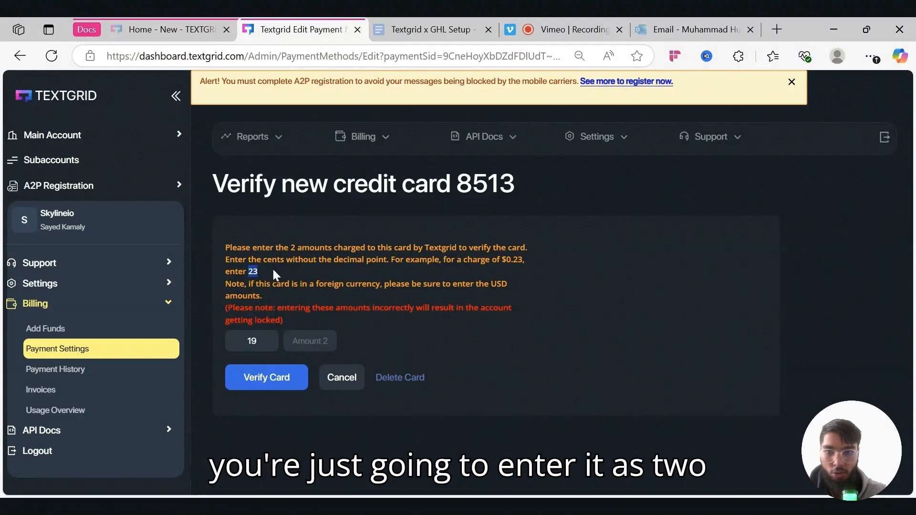
left_click(310, 340)
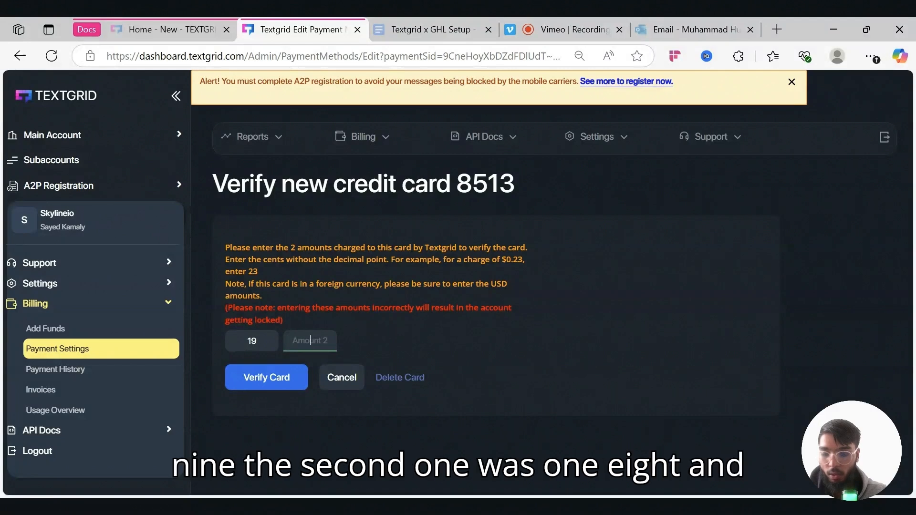
type("18")
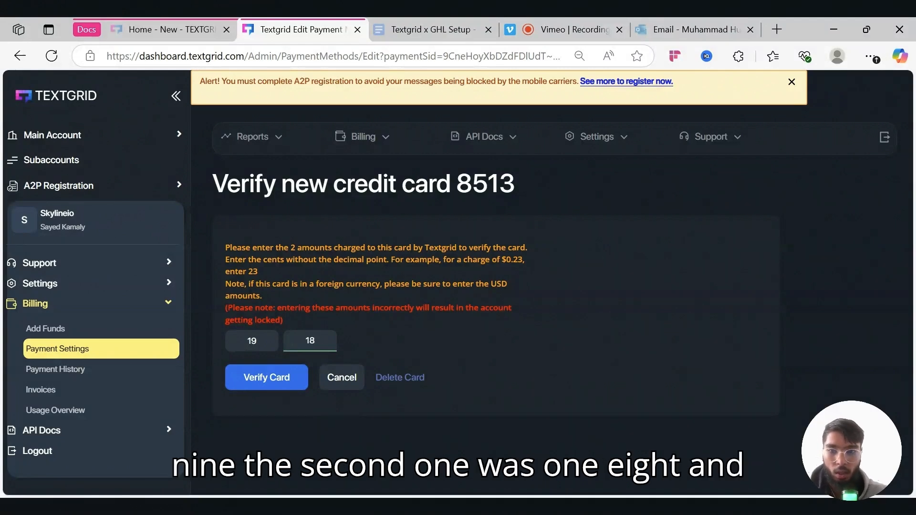
left_click(267, 381)
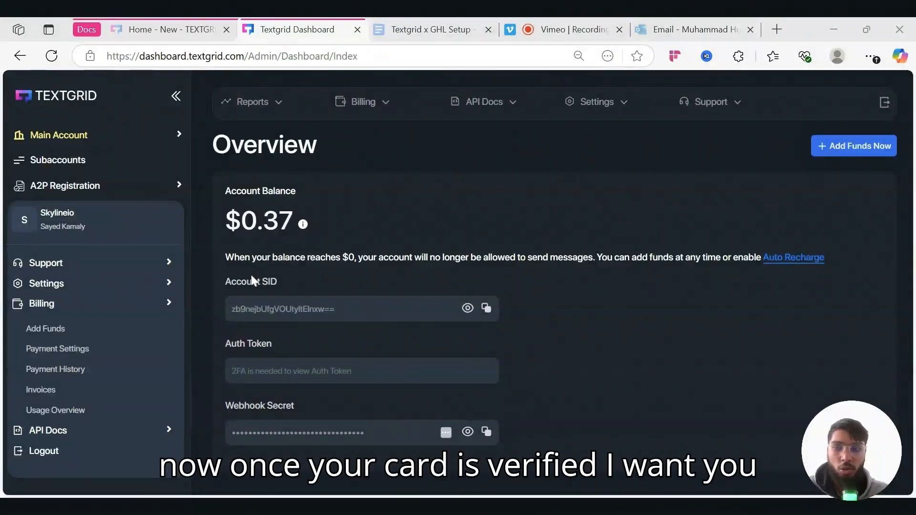
- Enter a $15 amount in Billing > Add Funds, then return to the setup guide
left_click(75, 335)
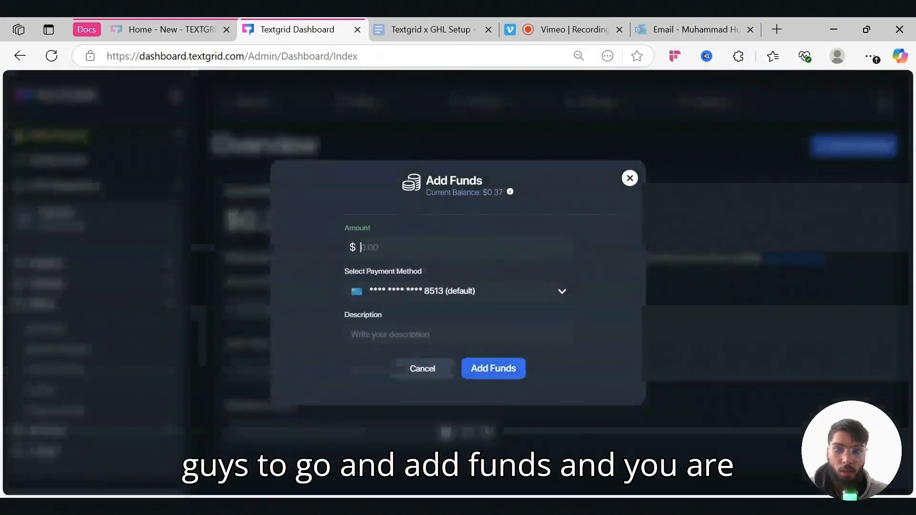
type("15")
left_click(429, 229)
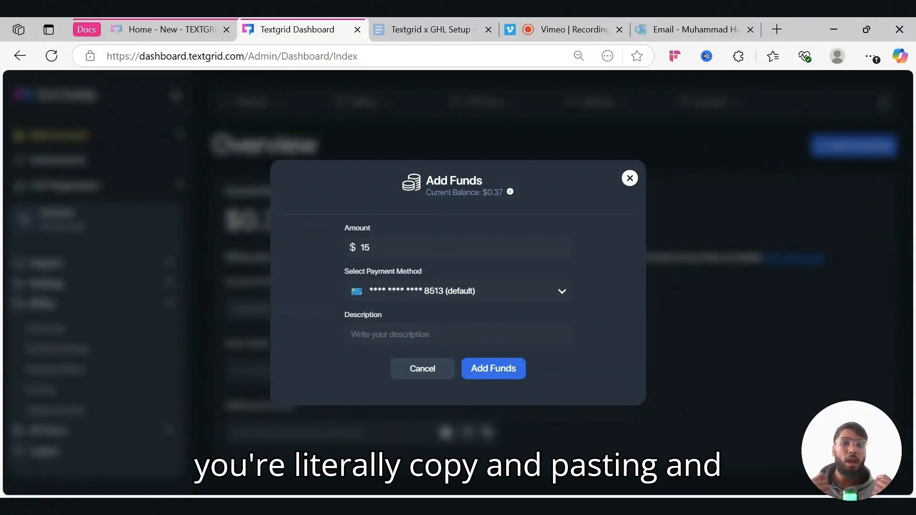
left_click(569, 263)
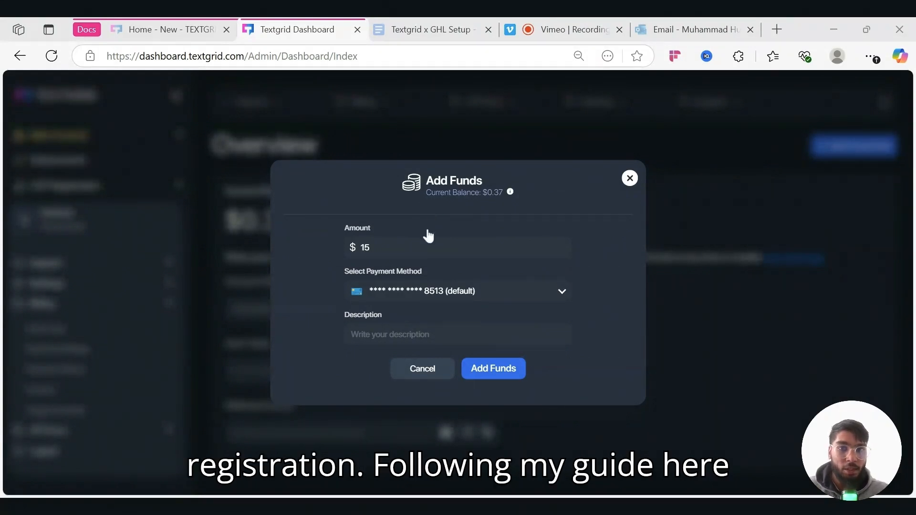
left_click(446, 39)
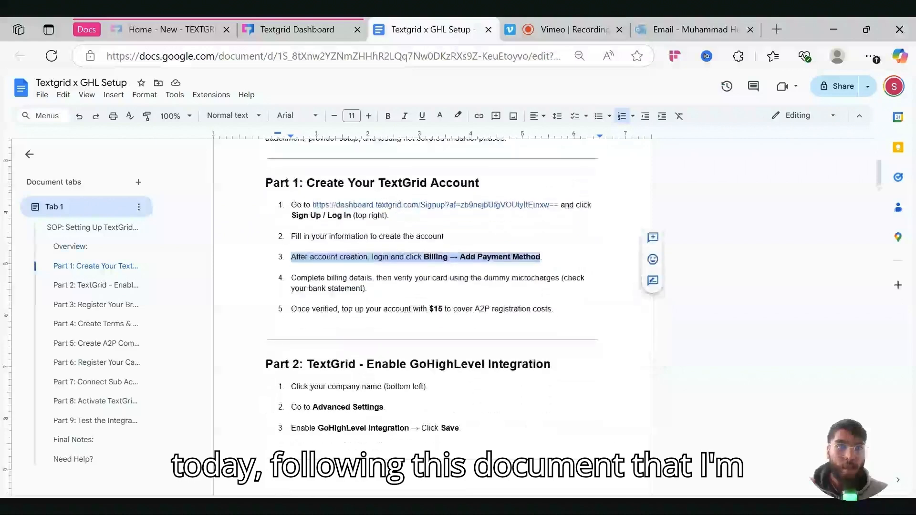
- Review Part 1 through step 4 of the guide, scroll to Part 2, then go to TextGrid Subaccounts
left_click(301, 29)
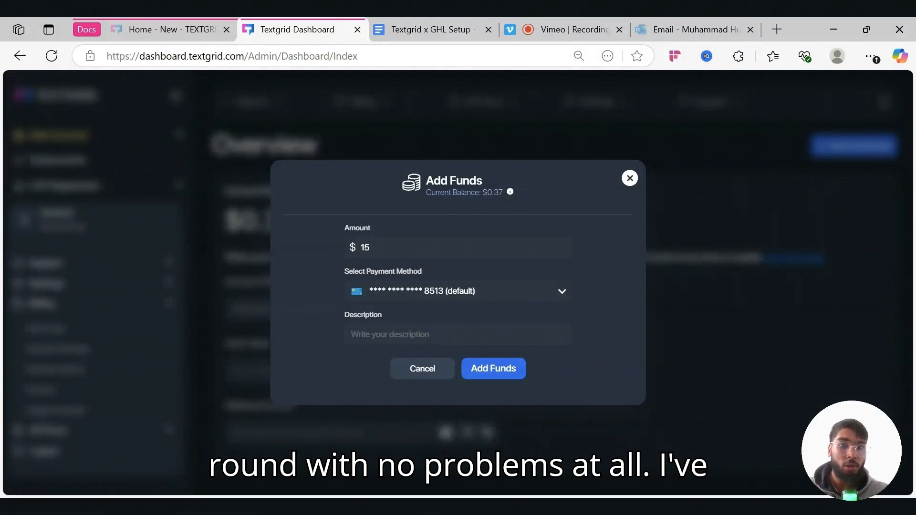
left_click(454, 29)
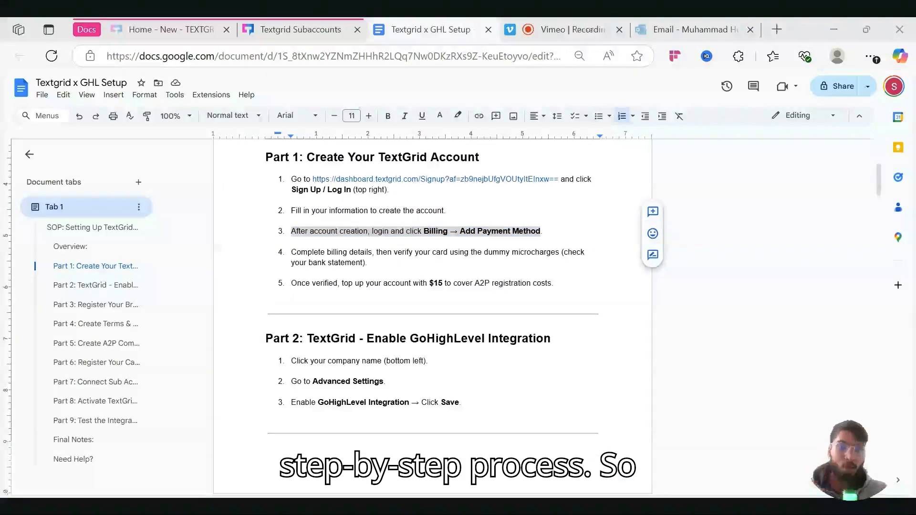
left_click_drag(265, 157, 334, 272)
left_click(292, 220)
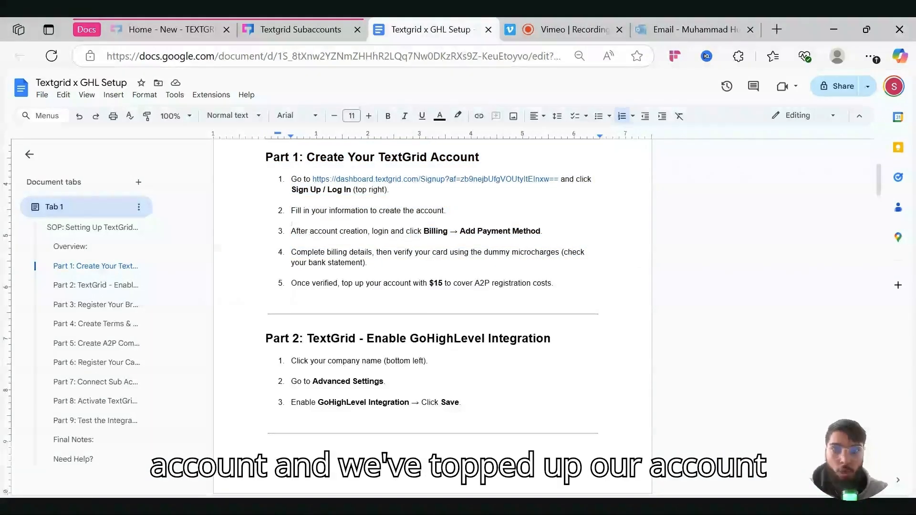
scroll(432, 314, "down", 2)
scroll(432, 315, "down", 4)
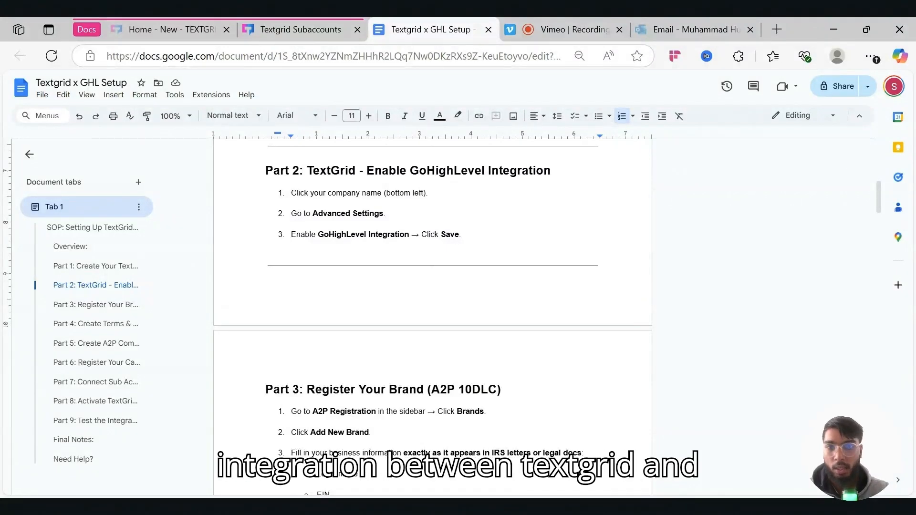
left_click(278, 28)
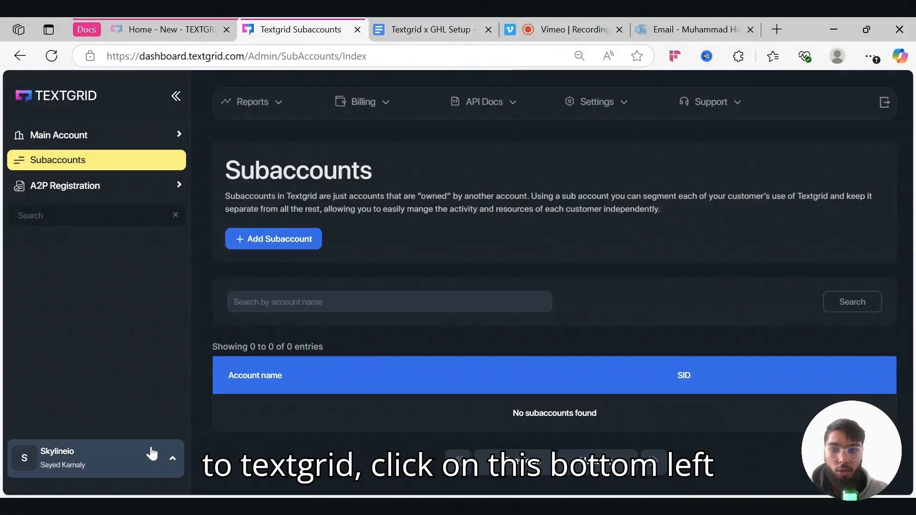
- Enable Go High Level Integration in Settings > Advanced Settings and save it
left_click(100, 469)
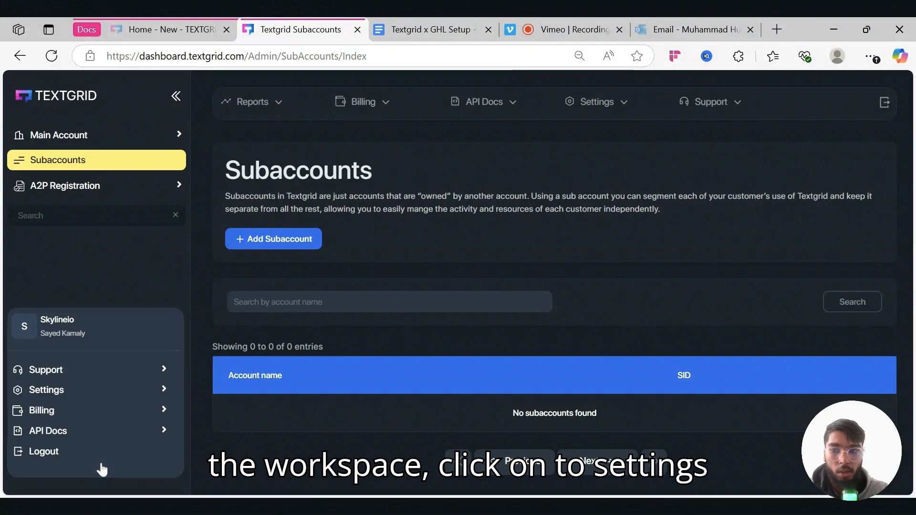
left_click(85, 391)
left_click(95, 394)
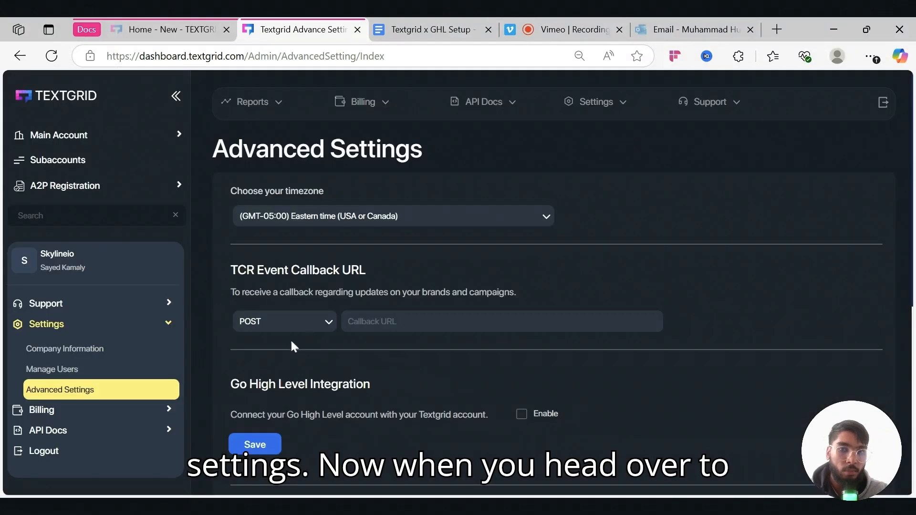
scroll(391, 405, "down", 2)
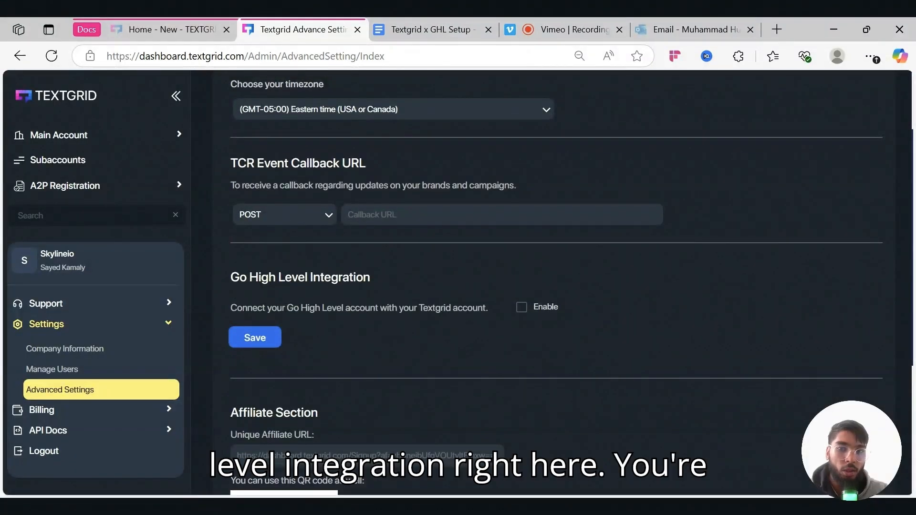
left_click(522, 307)
left_click(272, 337)
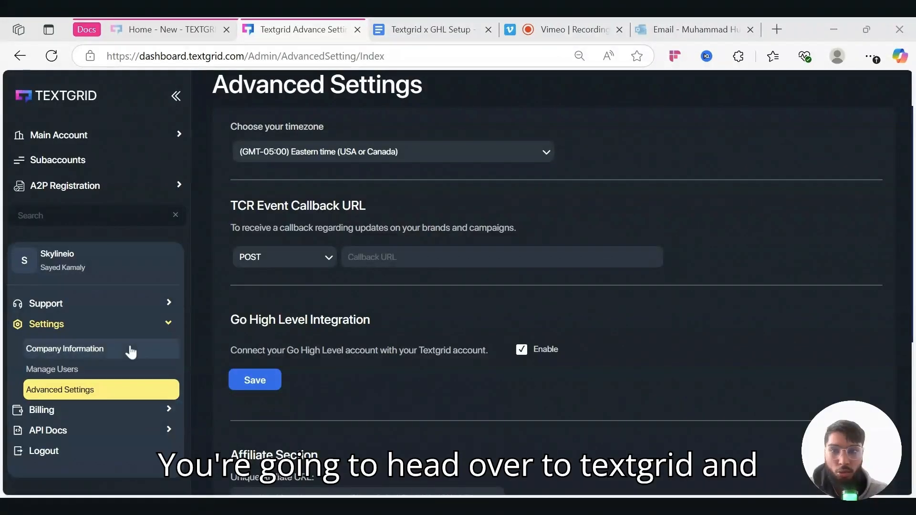
left_click(144, 278)
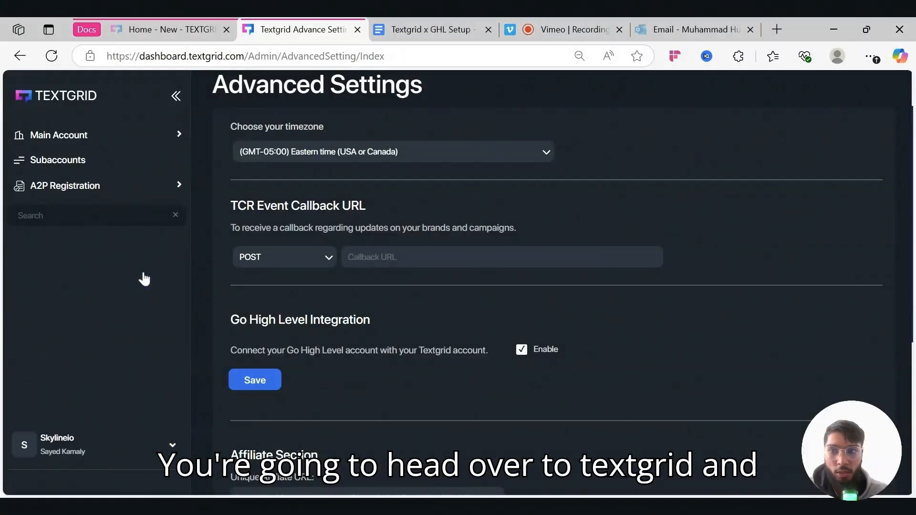
- Go to A2P Registration > Brands, which shows 0 brands, and open the Add New Brand form
left_click(71, 195)
left_click(76, 234)
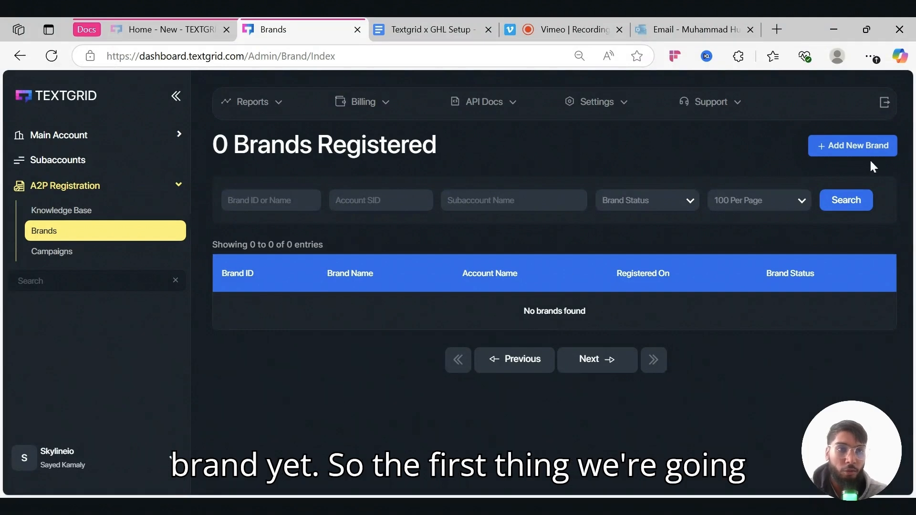
left_click(857, 145)
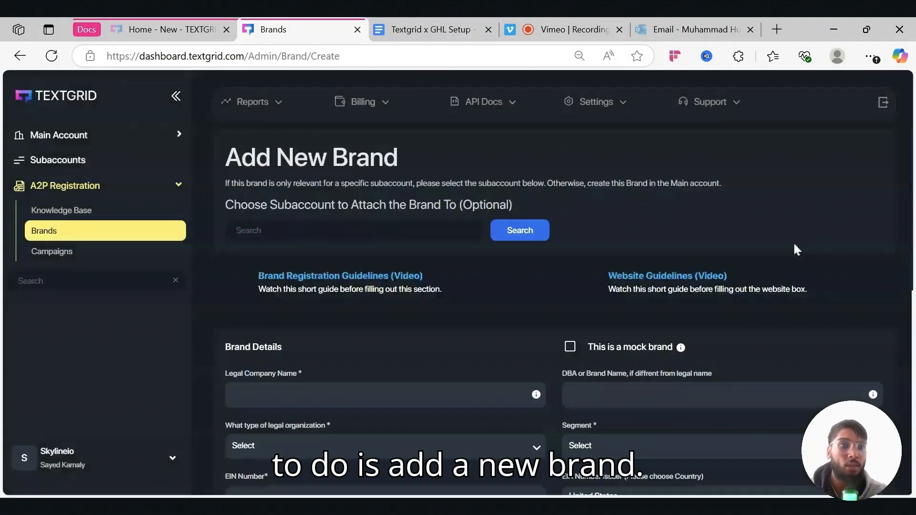
- Review the brand form and highlight the required Legal Company Name label and its field hint
scroll(783, 300, "down", 2)
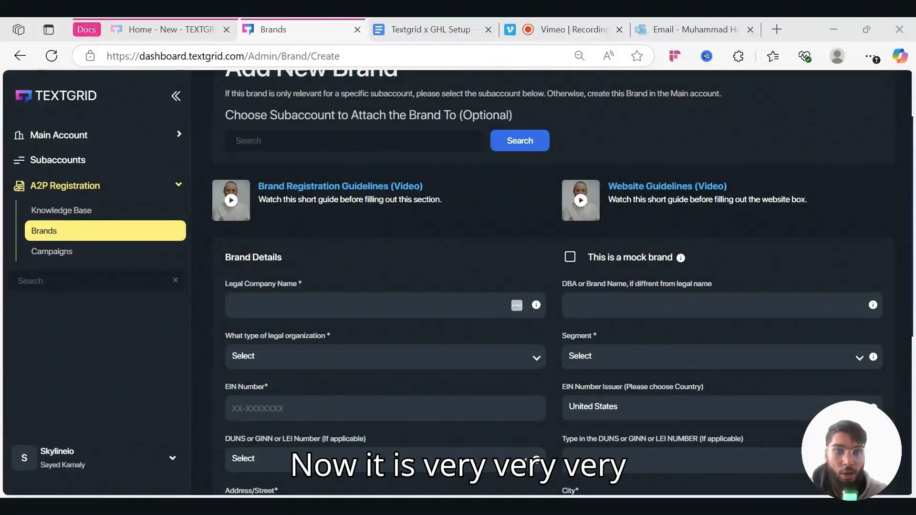
scroll(405, 298, "down", 1)
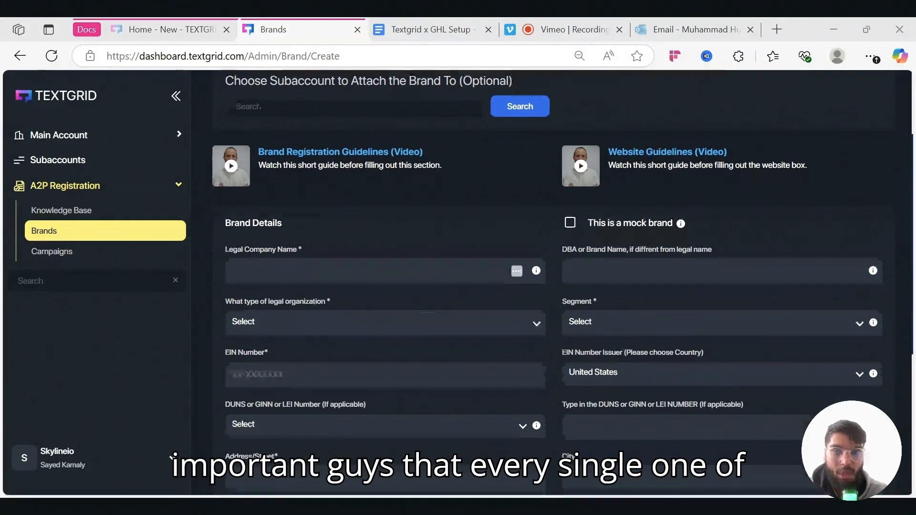
scroll(442, 353, "down", 5)
scroll(442, 354, "up", 4)
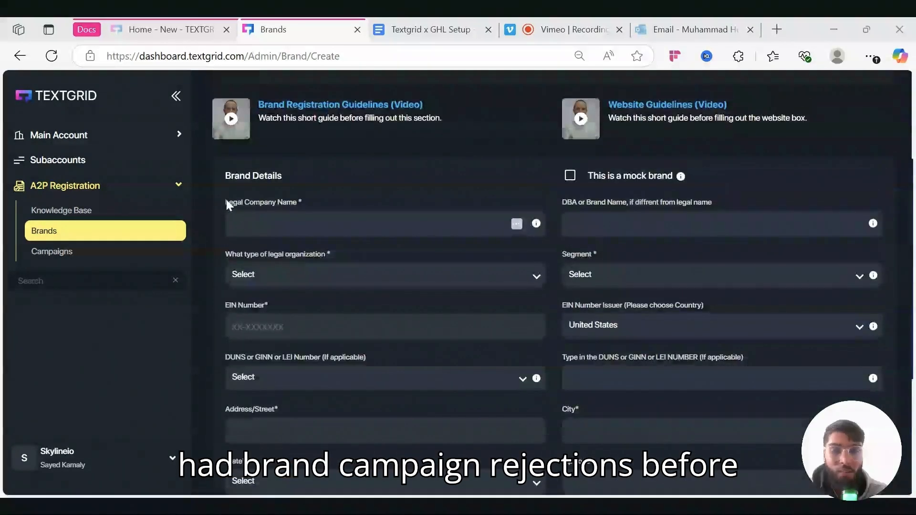
triple_click(296, 203)
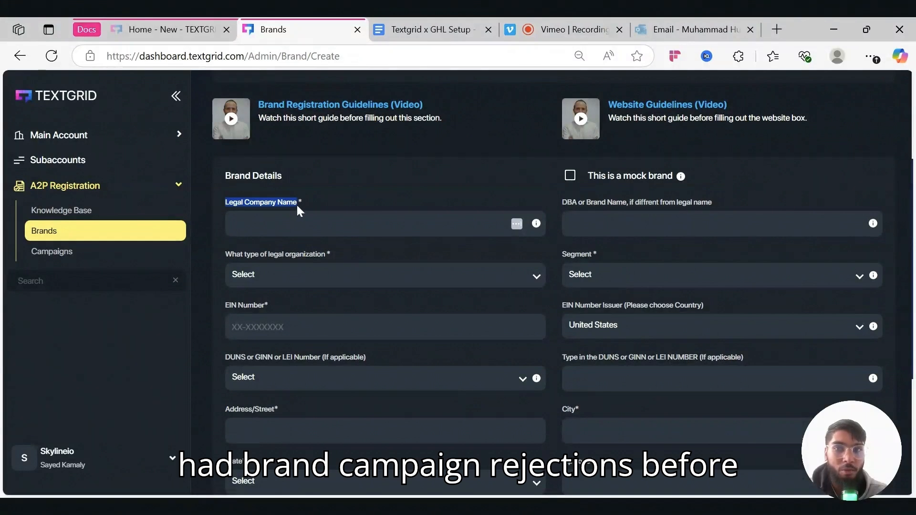
left_click_drag(296, 203, 301, 203)
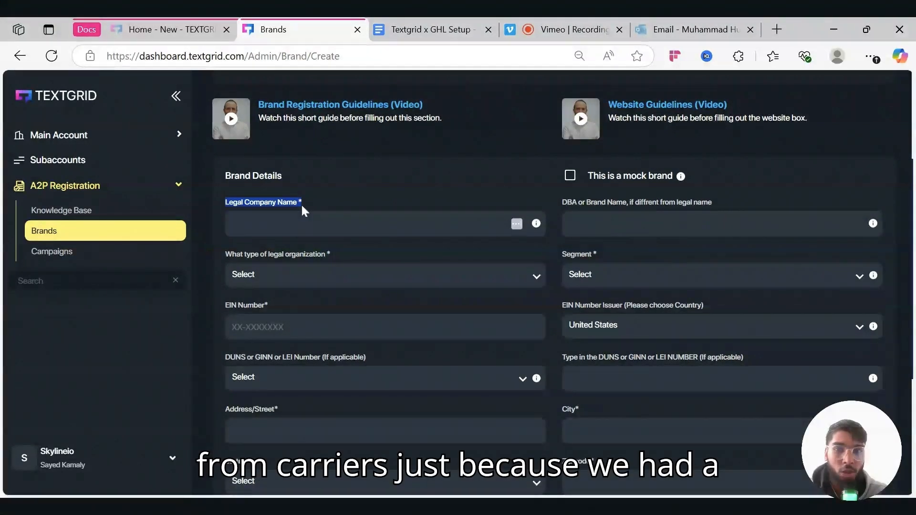
left_click(312, 222)
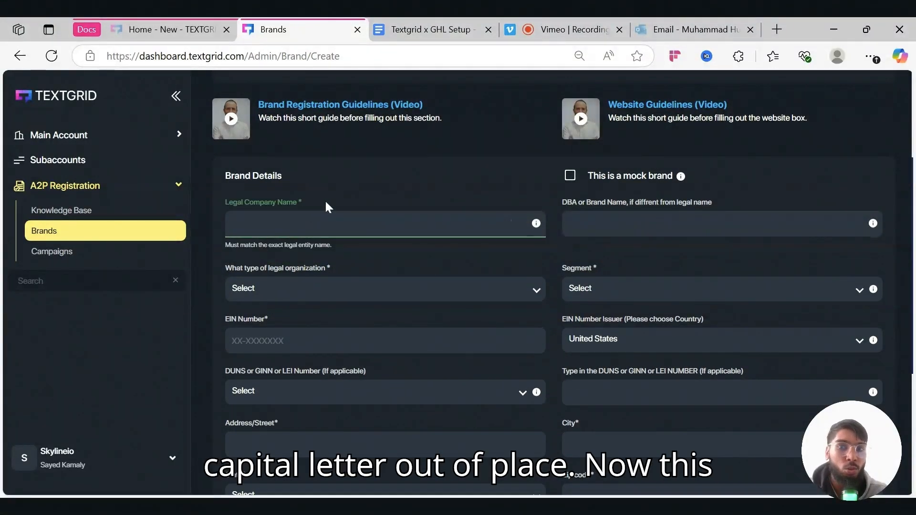
left_click(326, 203)
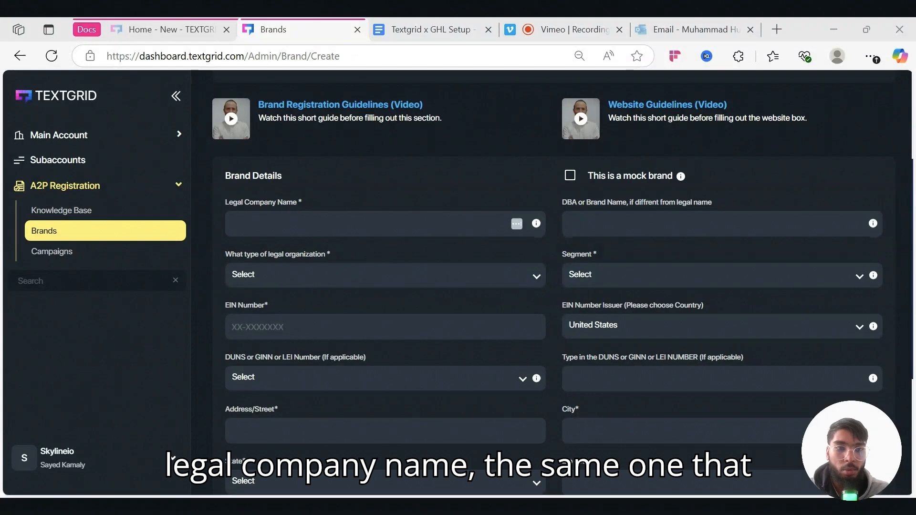
- Point out the DBA label further down, then return to the SOP's Part 3: Register Your Brand
scroll(267, 205, "down", 1)
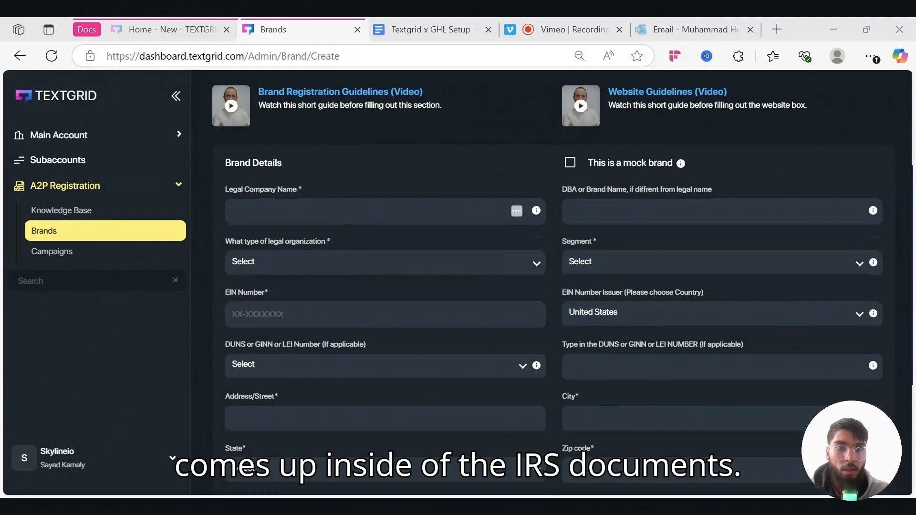
scroll(464, 205, "down", 3)
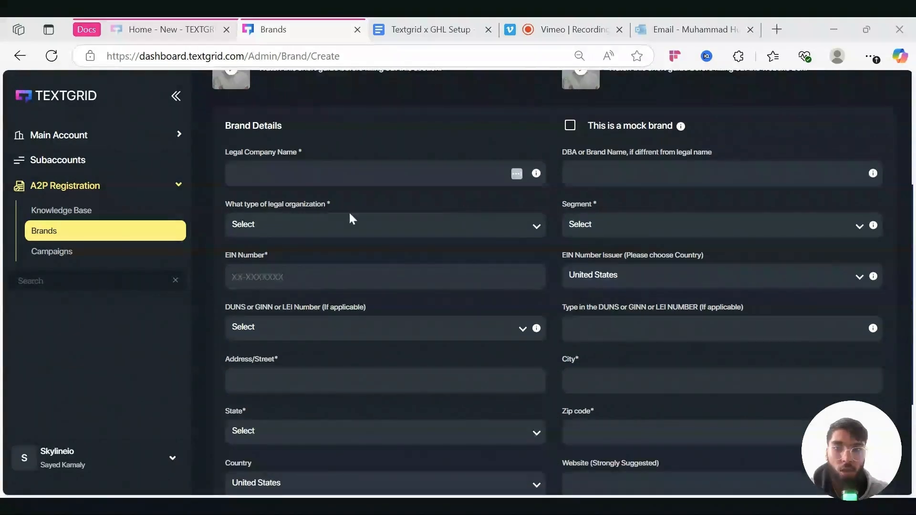
scroll(469, 243, "down", 4)
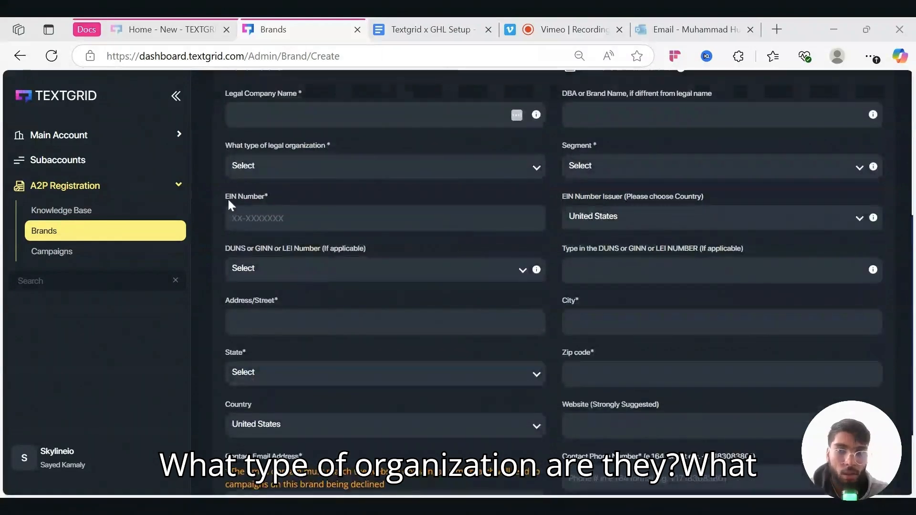
scroll(314, 236, "down", 2)
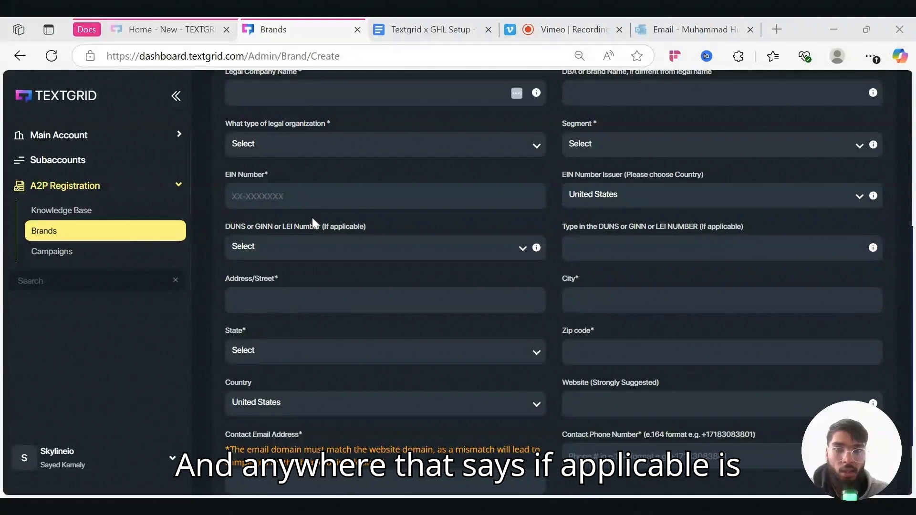
scroll(383, 227, "up", 3)
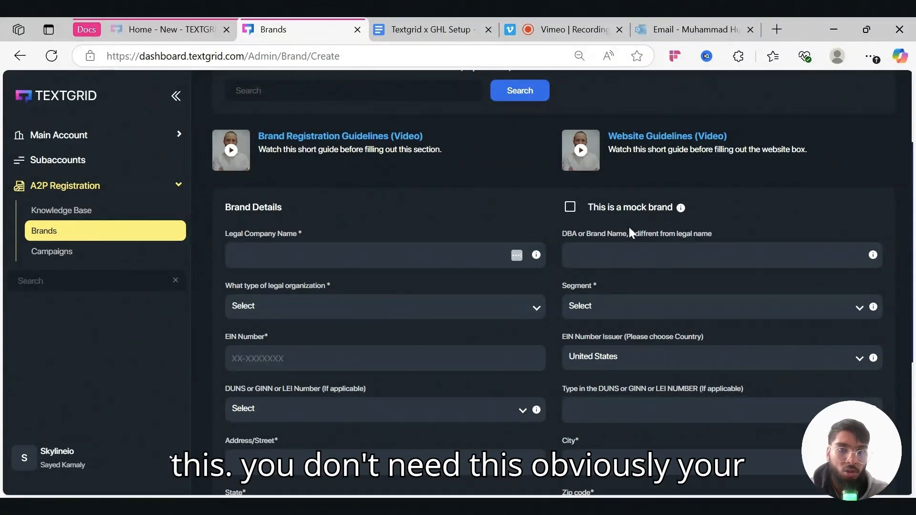
left_click_drag(568, 239, 676, 238)
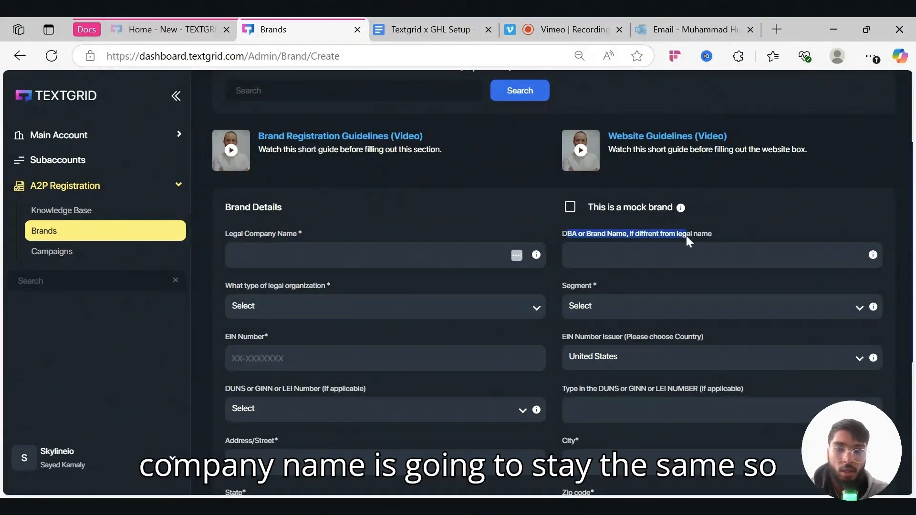
scroll(333, 292, "down", 5)
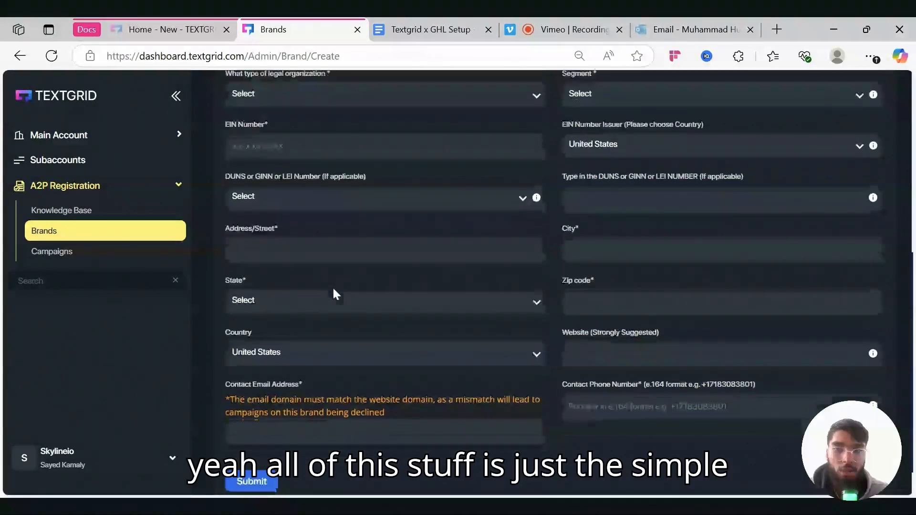
scroll(333, 292, "up", 5)
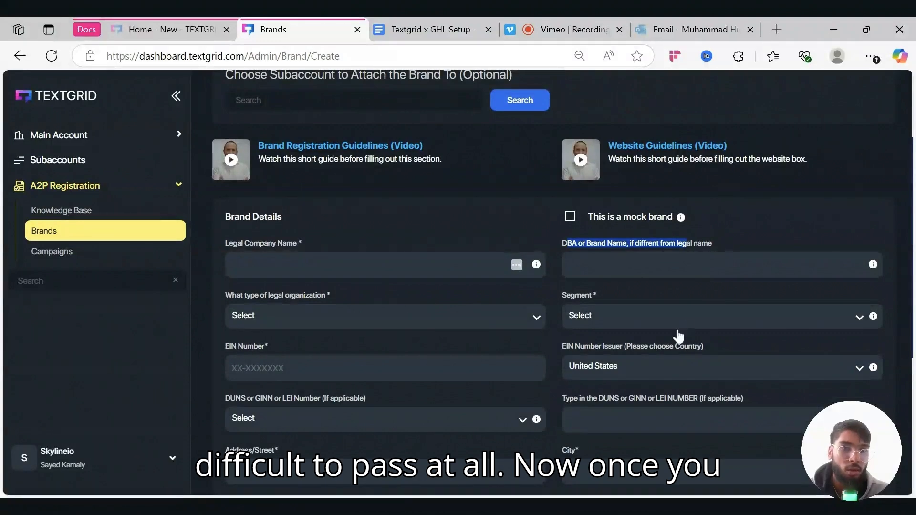
key("ctrl+Tab")
scroll(760, 238, "up", 2)
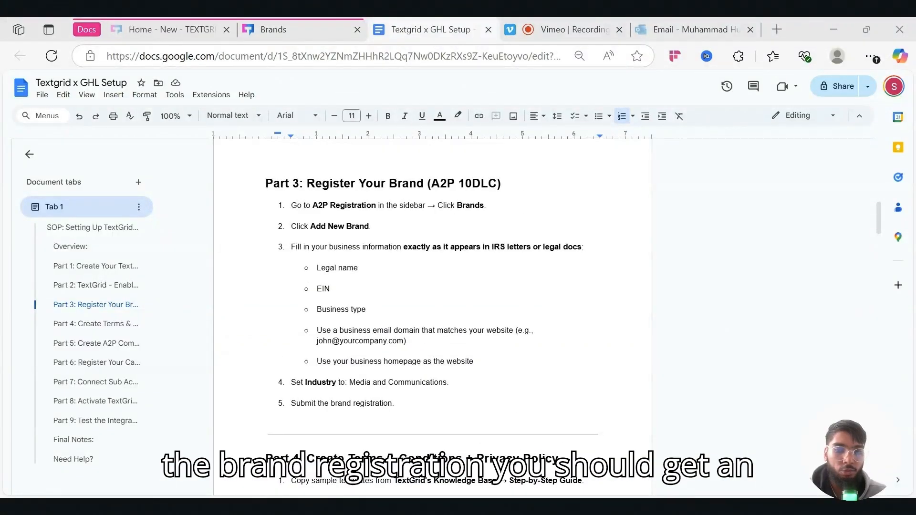
- Read through Part 3's brand steps, then return to TextGrid's Brands page listing Global AI Agents, Inc
scroll(431, 320, "down", 1)
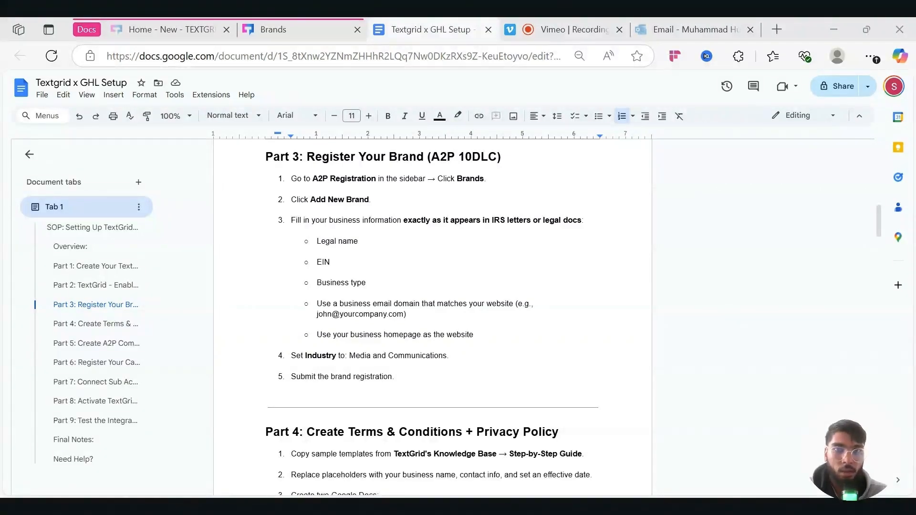
left_click(262, 27)
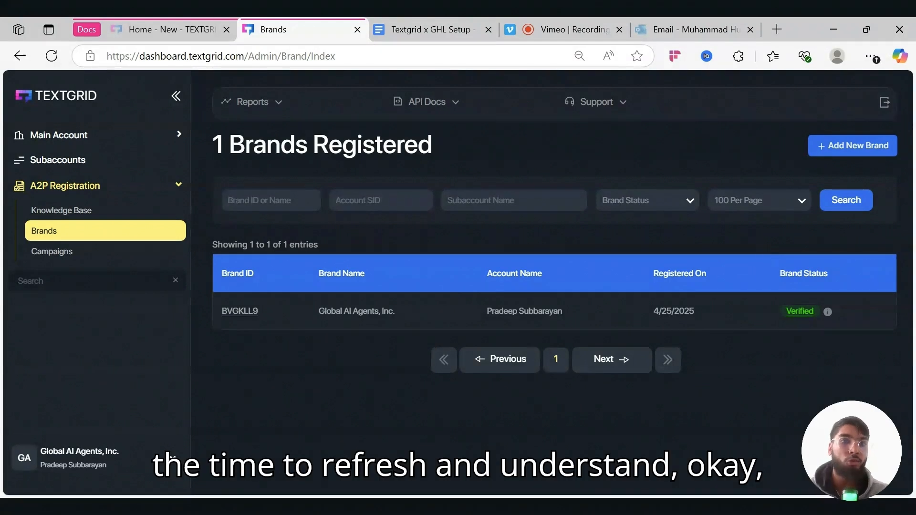
- Highlight the Verified status and open the Global AI Agents, Inc. brand details page
left_click_drag(795, 308, 744, 313)
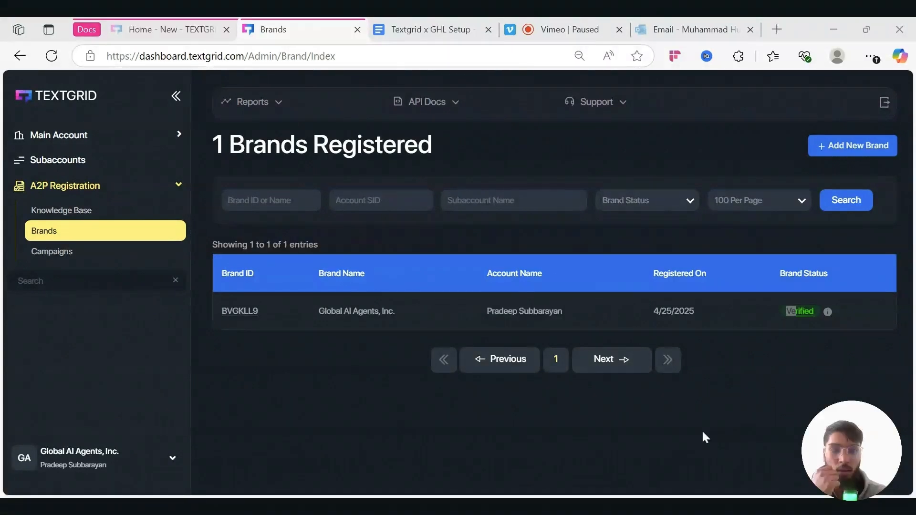
left_click_drag(468, 307, 114, 253)
left_click(294, 389)
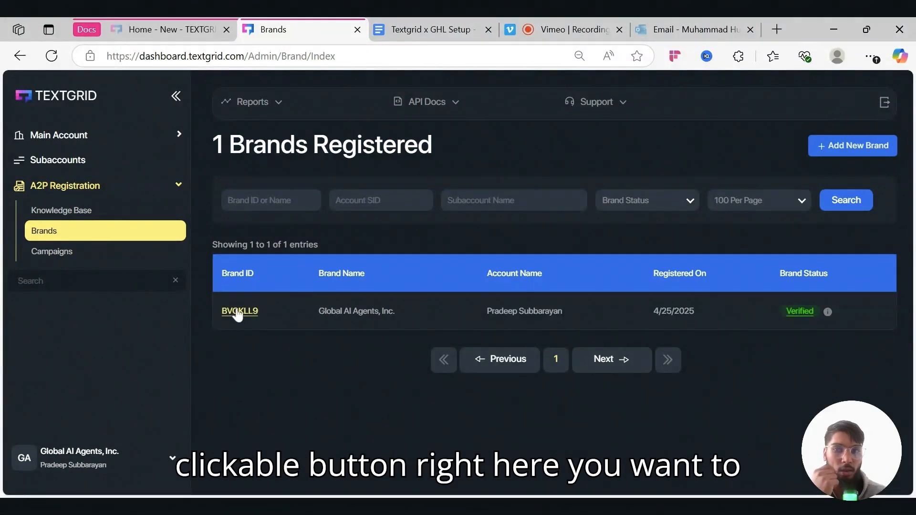
left_click(241, 311)
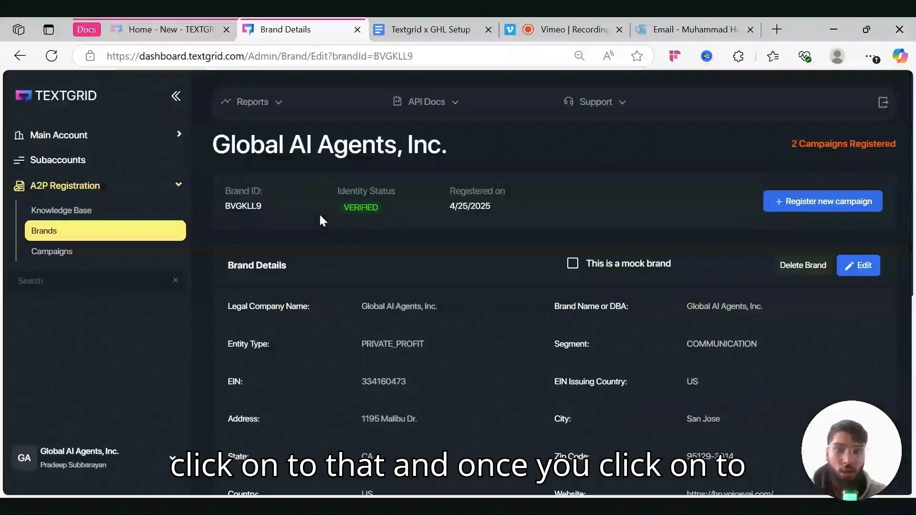
scroll(338, 288, "down", 2)
scroll(337, 292, "up", 2)
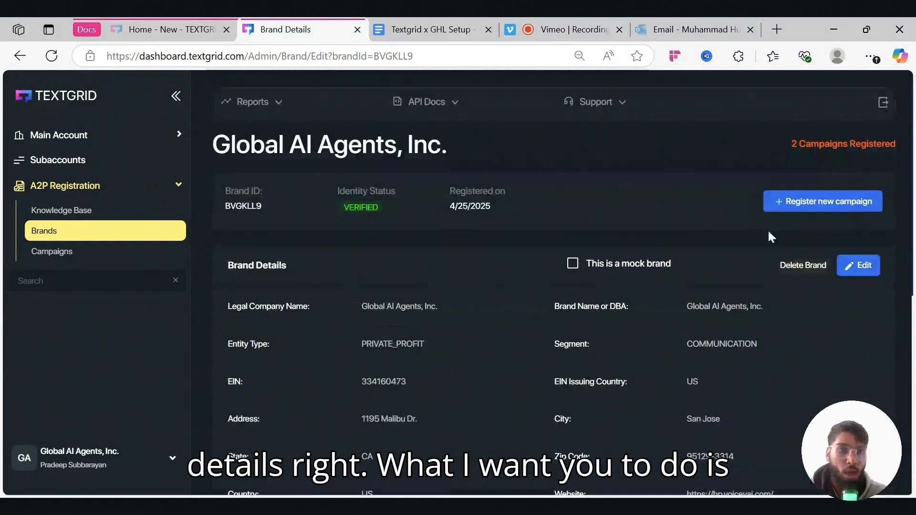
- Register a new campaign using Low Volume Mixed, with Account Notification and Delivery Notification sub-use cases
left_click(800, 204)
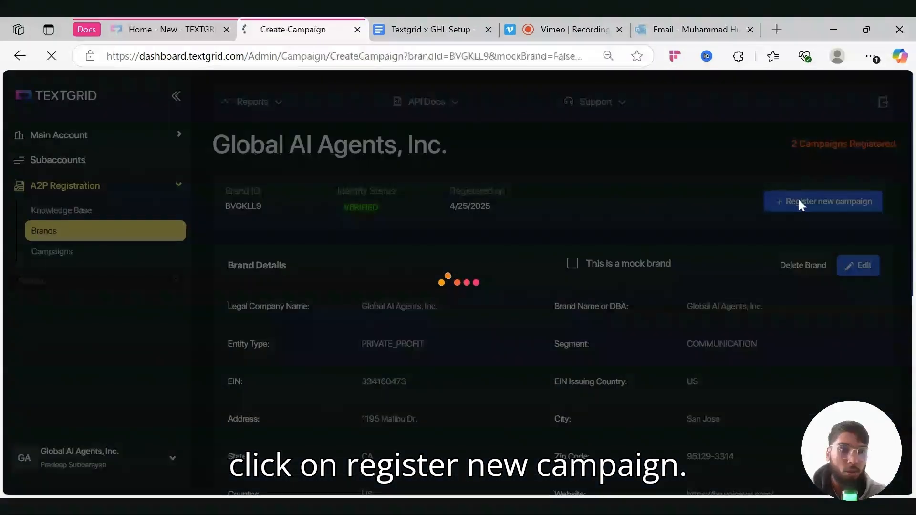
scroll(537, 340, "down", 3)
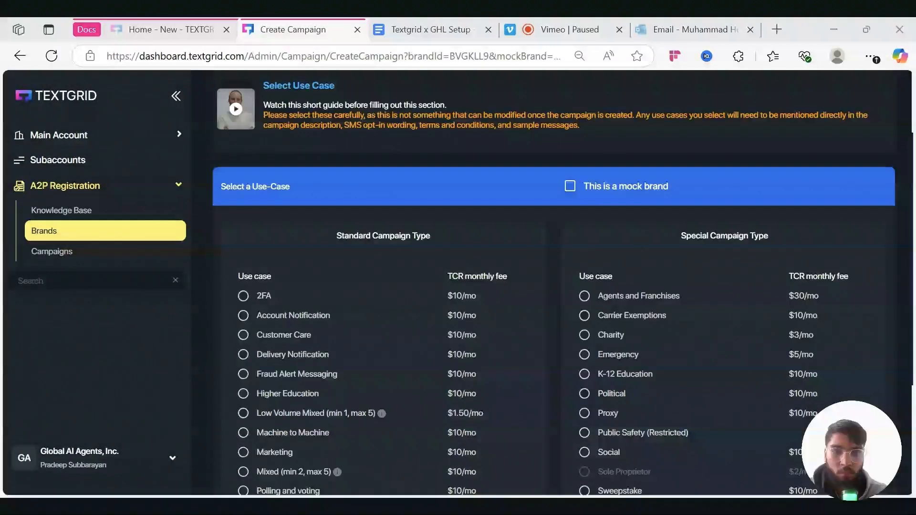
scroll(536, 340, "down", 3)
scroll(536, 342, "down", 1)
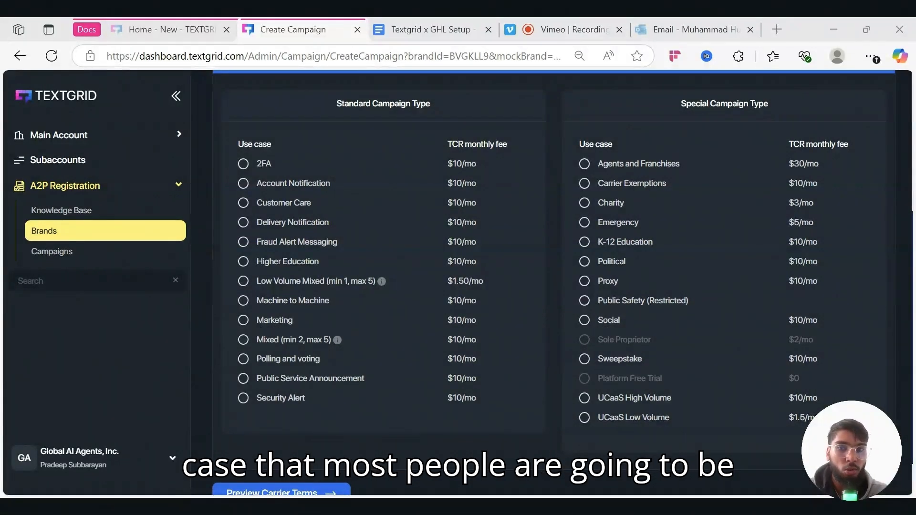
left_click(243, 281)
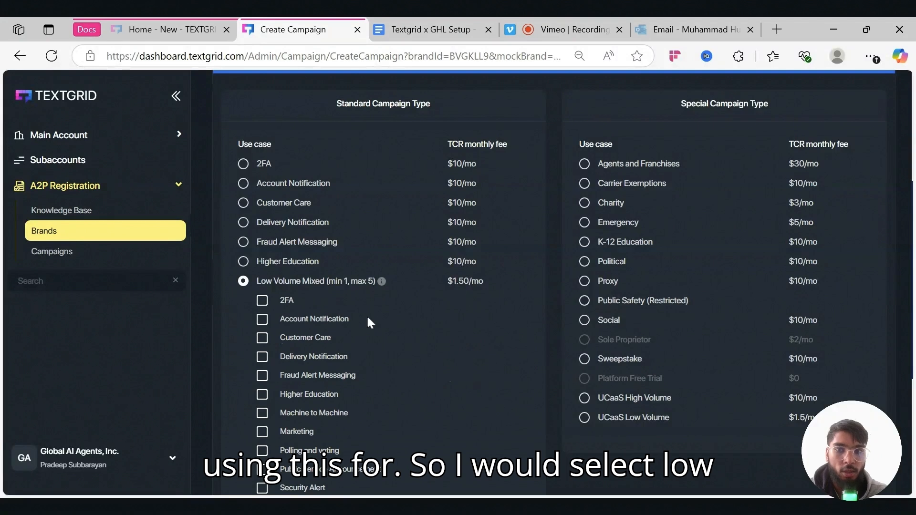
scroll(368, 315, "down", 2)
left_click(262, 217)
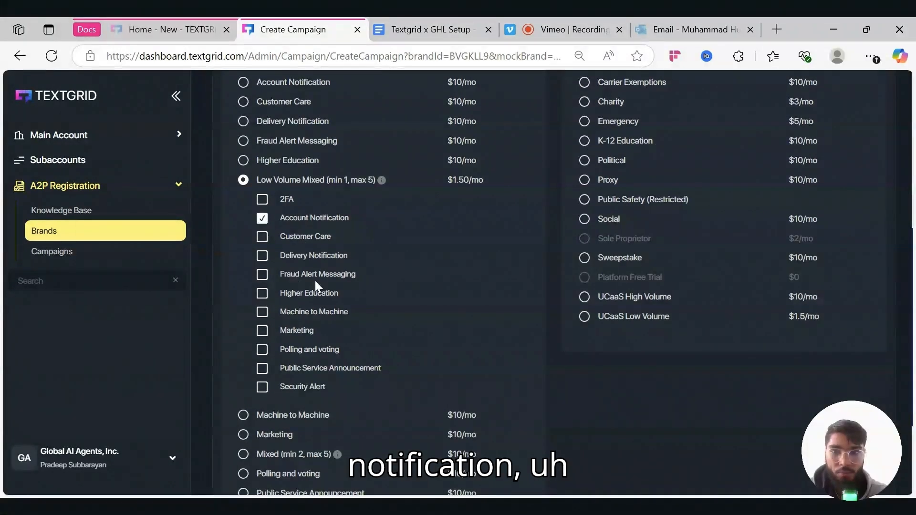
left_click(262, 256)
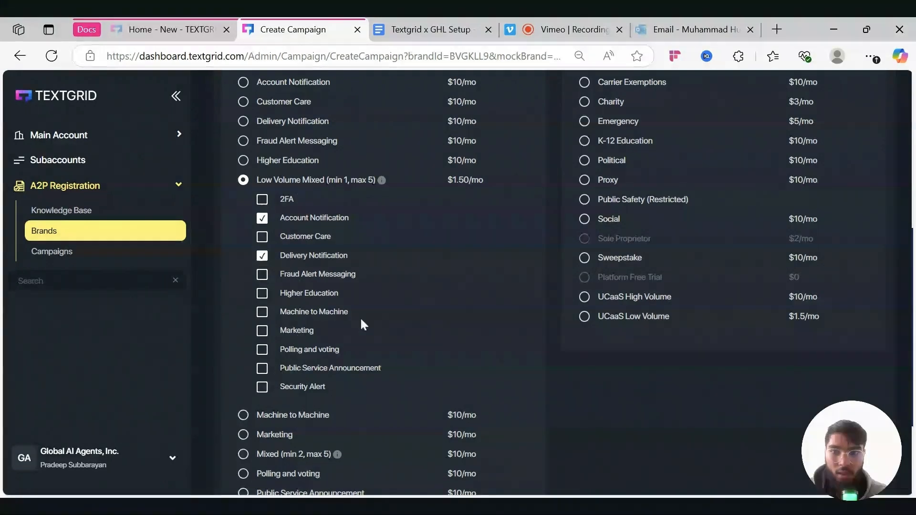
scroll(362, 323, "down", 3)
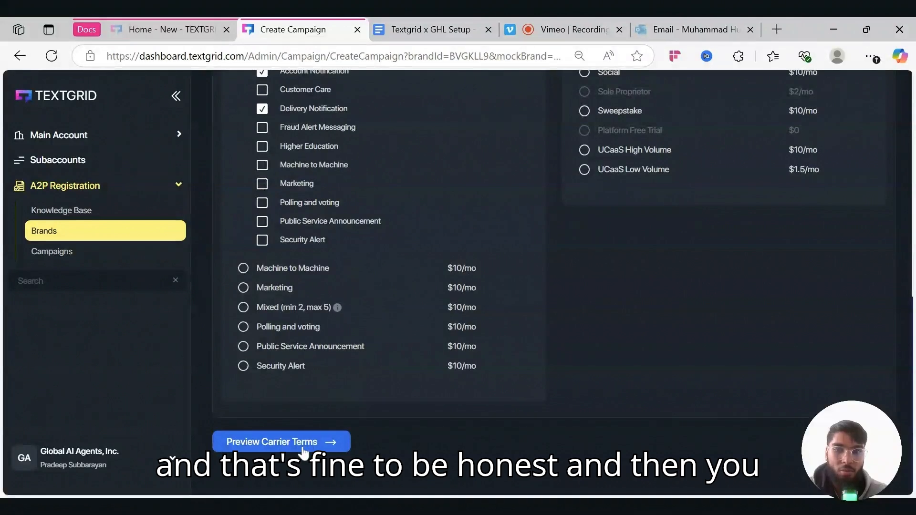
- Preview the carrier terms table and accept the throughput to continue to the campaign form
left_click(302, 449)
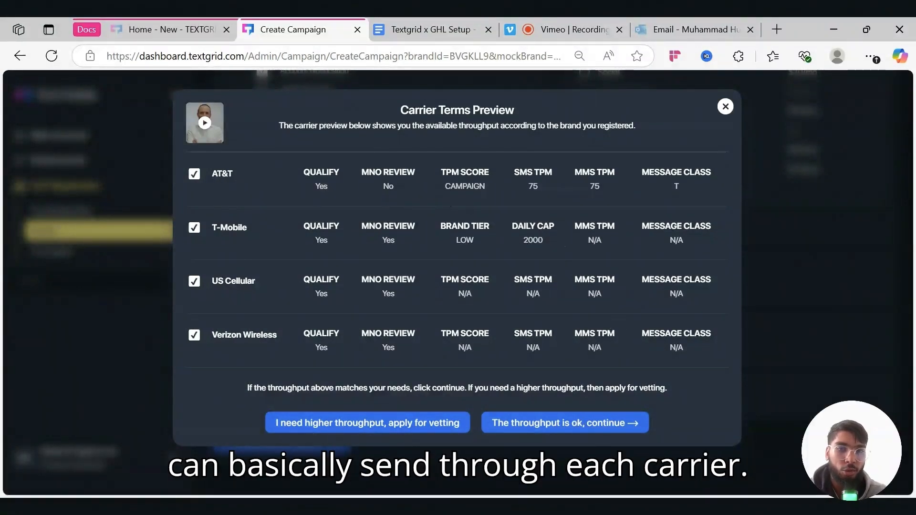
left_click(582, 428)
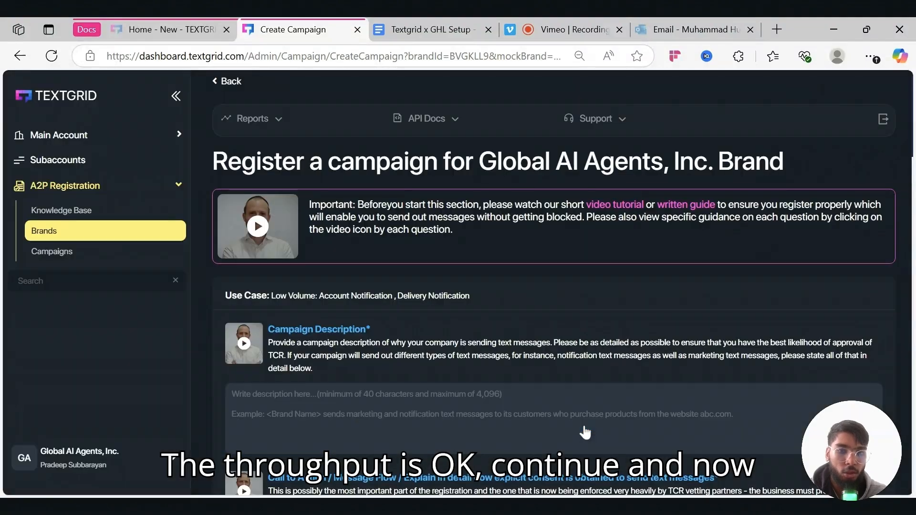
scroll(553, 286, "down", 9)
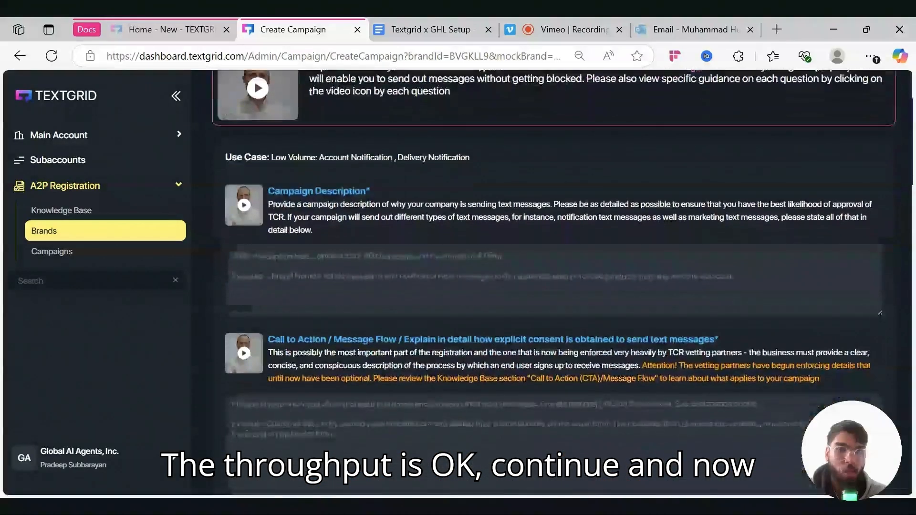
scroll(553, 286, "down", 15)
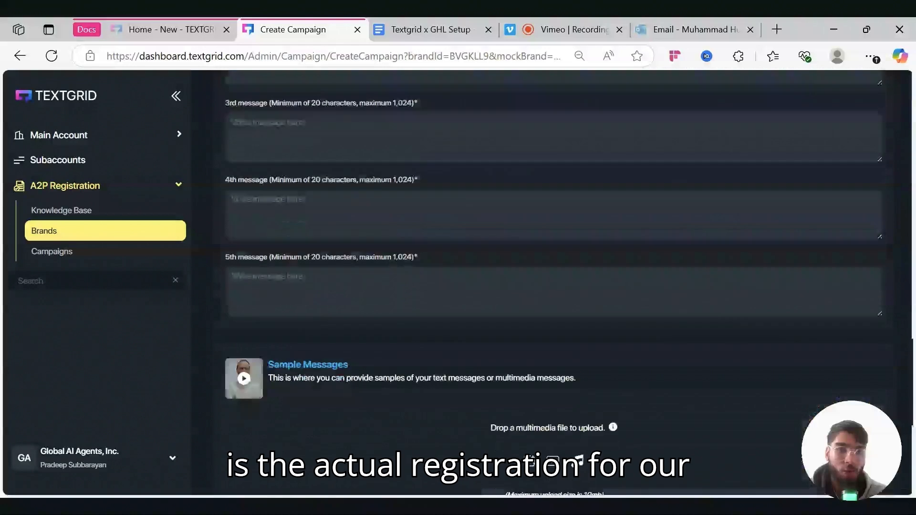
scroll(554, 286, "up", 6)
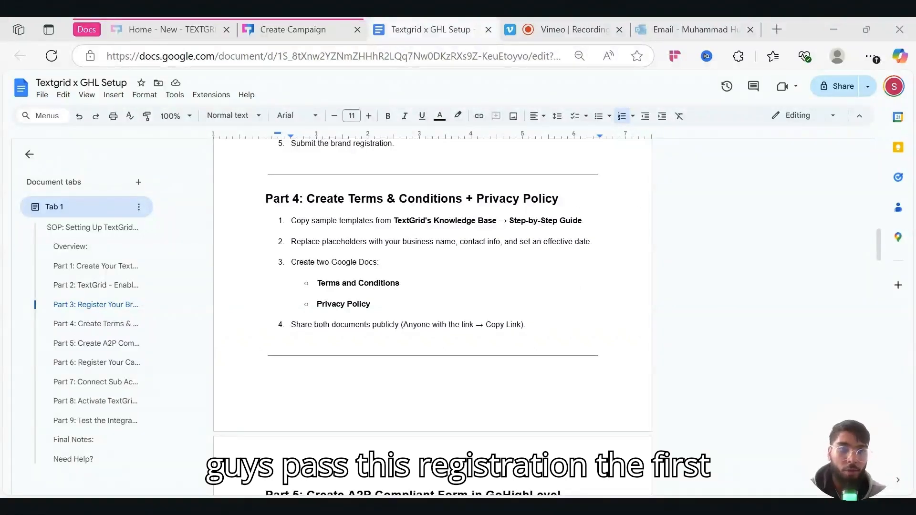
scroll(433, 317, "down", 1)
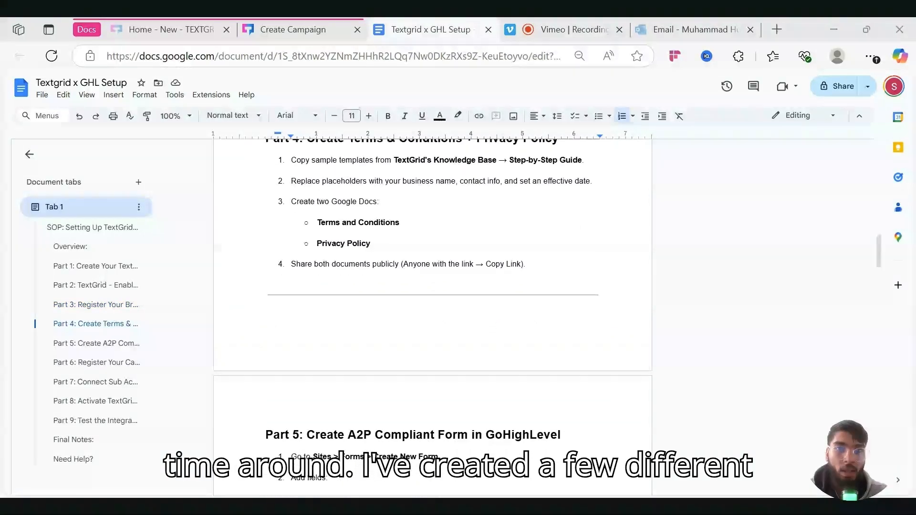
scroll(432, 317, "up", 1)
left_click_drag(313, 175, 565, 152)
scroll(432, 317, "down", 3)
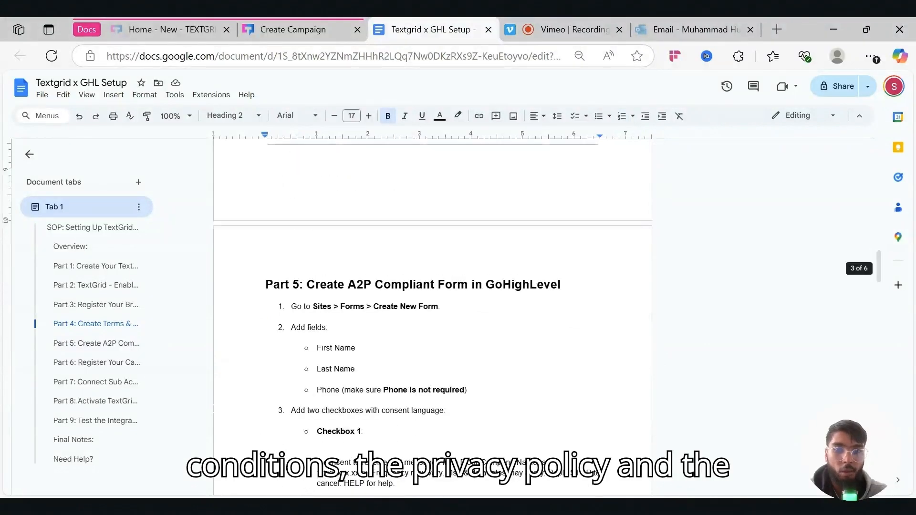
left_click_drag(307, 286, 566, 287)
scroll(433, 316, "up", 3)
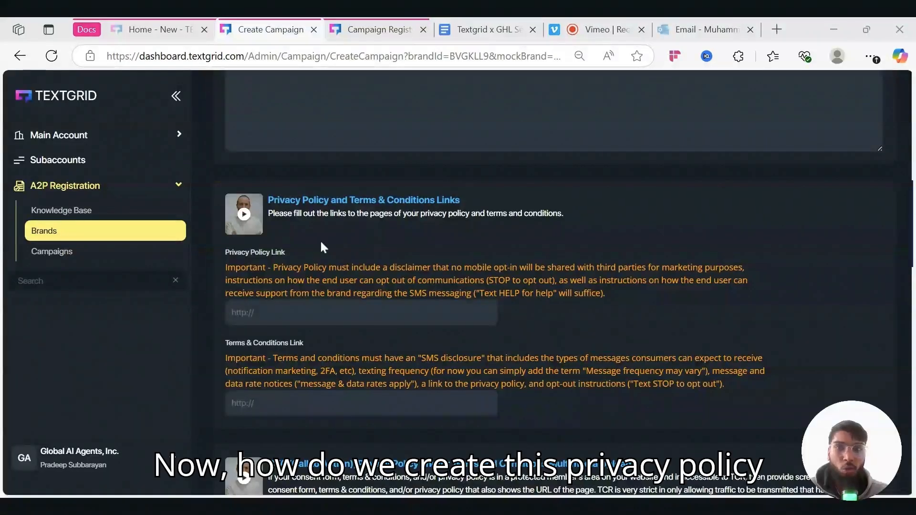
- Open the Campaign Registry Knowledgebase in its own new tab
scroll(299, 336, "up", 1)
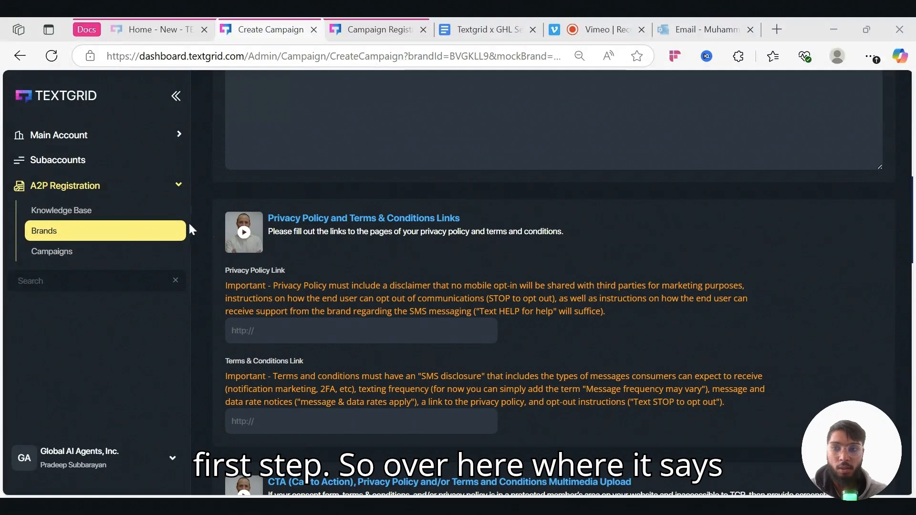
middle_click(140, 212)
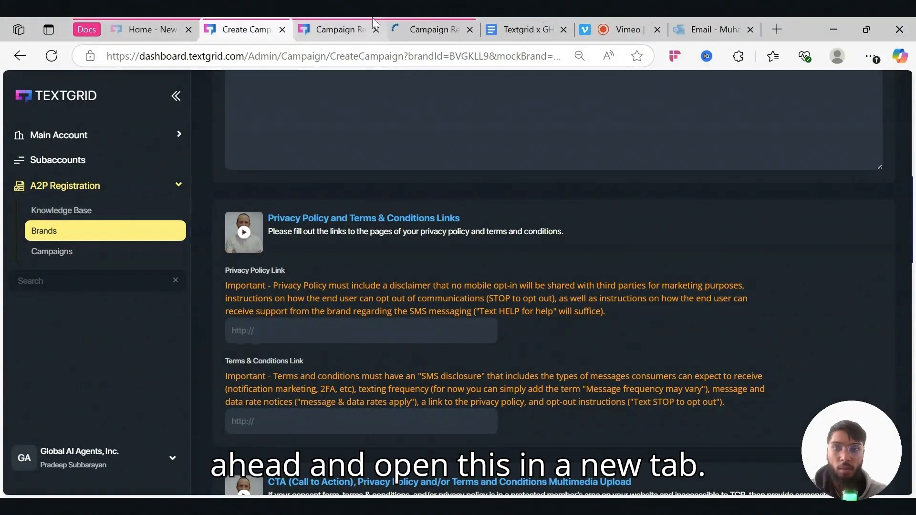
left_click(341, 31)
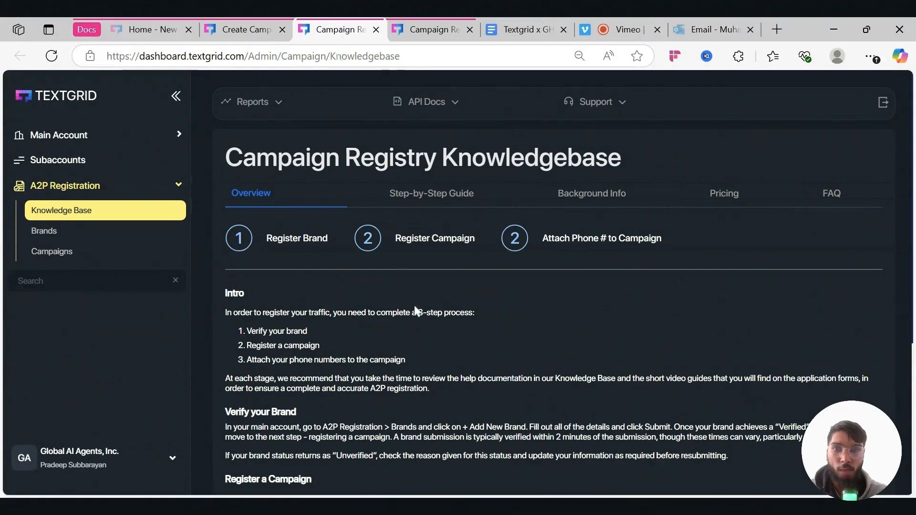
scroll(414, 303, "down", 2)
scroll(422, 270, "up", 1)
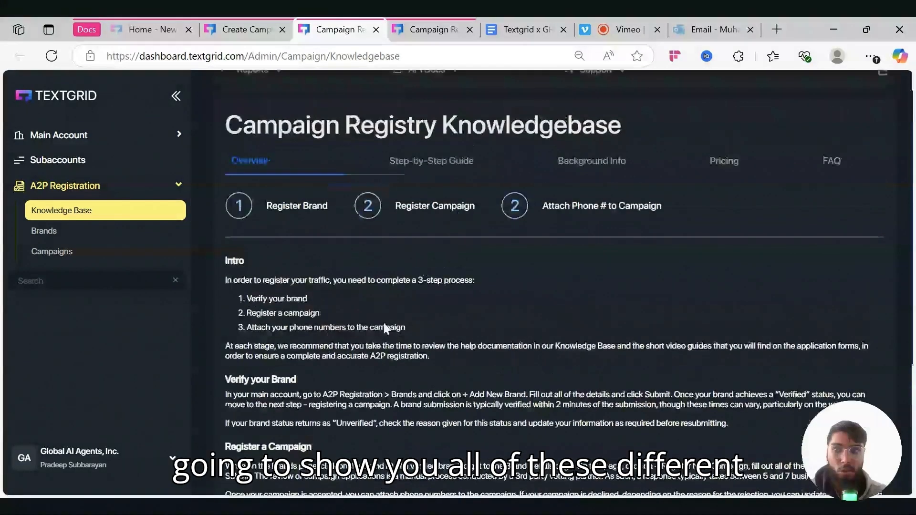
scroll(436, 209, "down", 1)
scroll(450, 152, "up", 2)
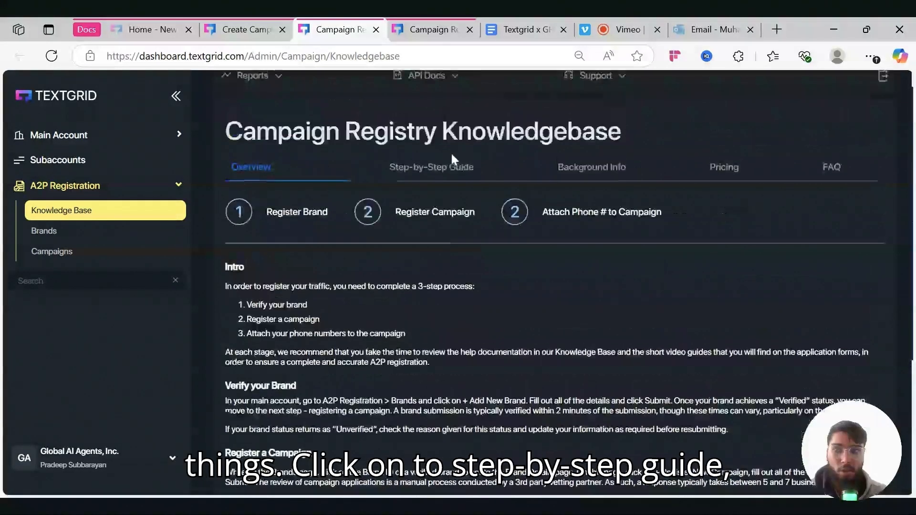
- Find the Privacy Policy requirements in the Step-by-Step Guide and select that text
left_click(433, 177)
scroll(524, 286, "down", 4)
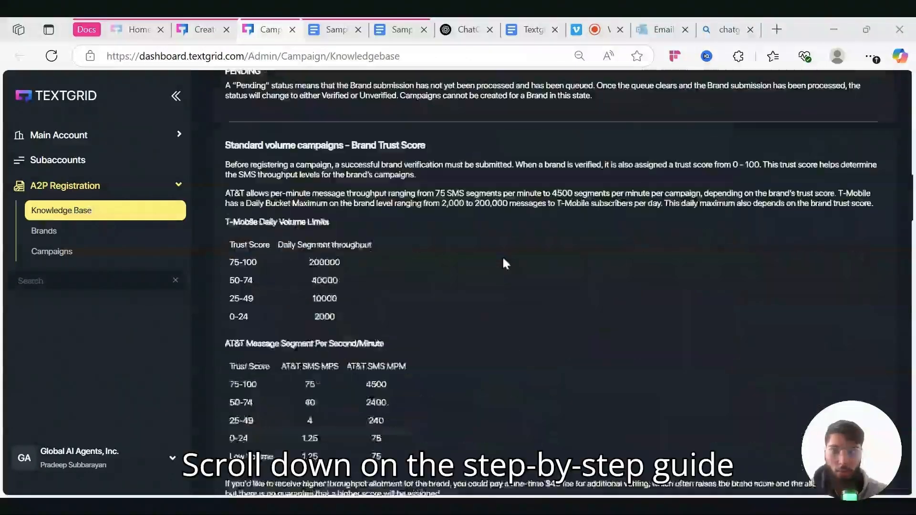
scroll(503, 256, "down", 15)
scroll(554, 281, "down", 15)
scroll(572, 281, "down", 3)
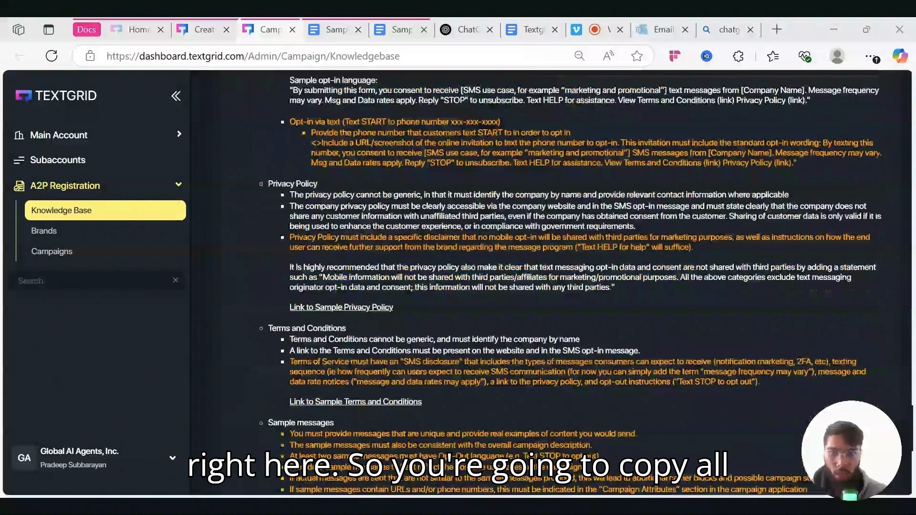
left_click_drag(268, 184, 615, 287)
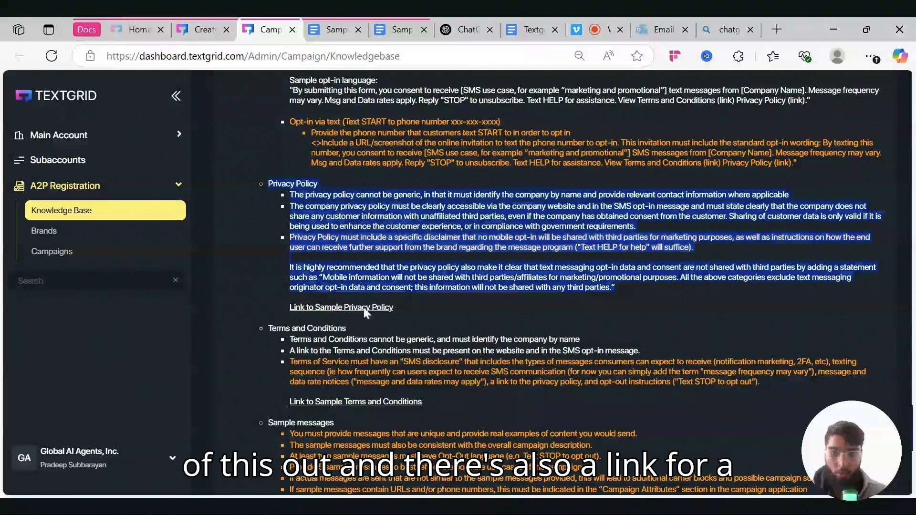
left_click(336, 29)
- Look over the Sample Privacy Policy document, then bring up a blank ChatGPT chat
left_click(389, 28)
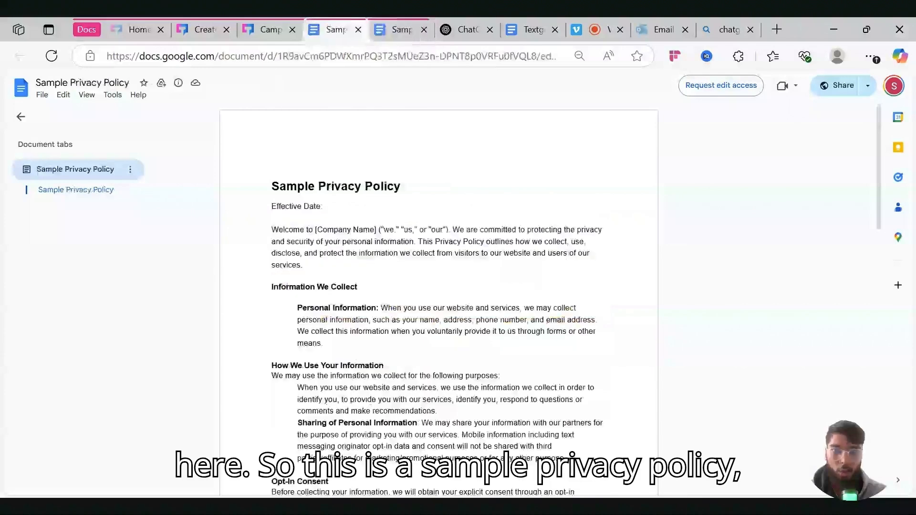
scroll(439, 301, "down", 12)
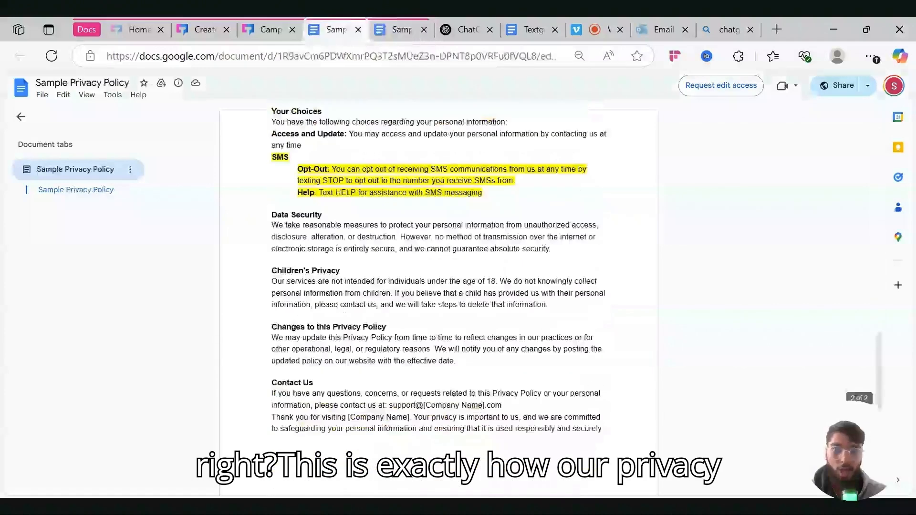
scroll(439, 301, "up", 12)
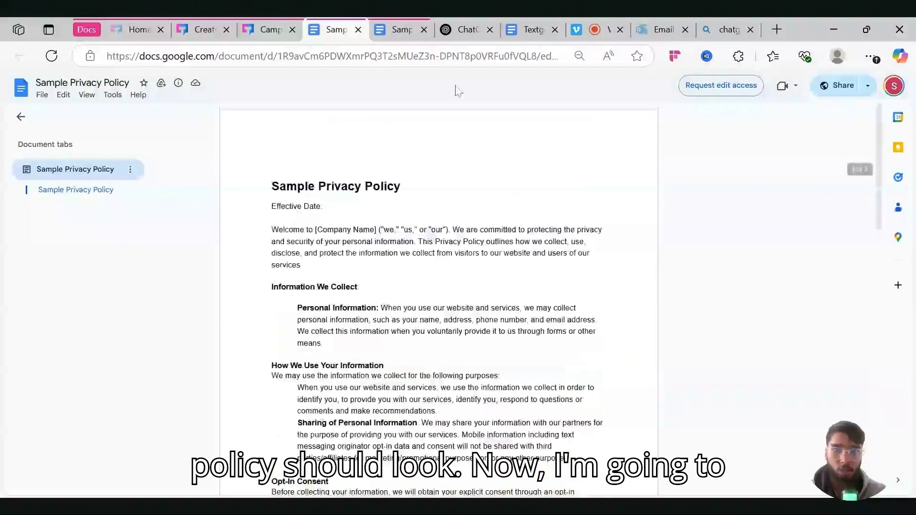
left_click(462, 30)
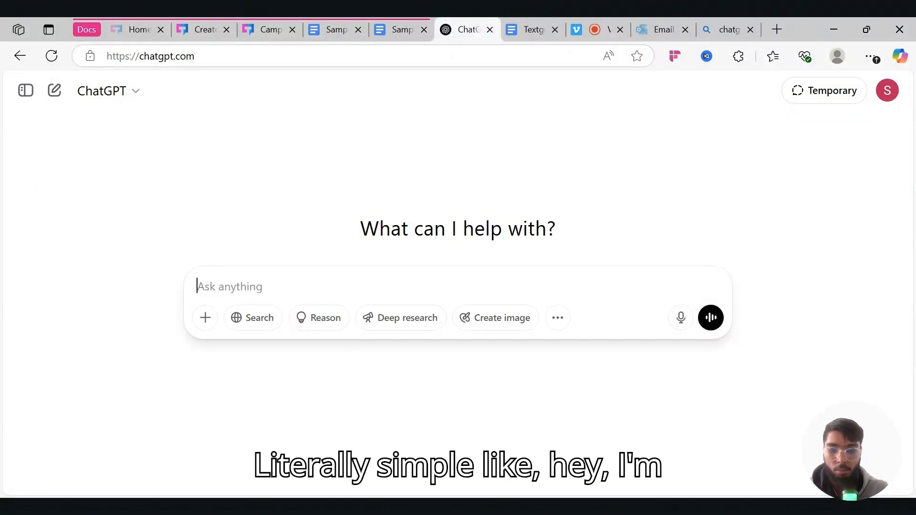
- Start a ChatGPT prompt: 'HEy im creating an a2p campaign that i need to get verified. I need you to create me…'
type("HEy im c")
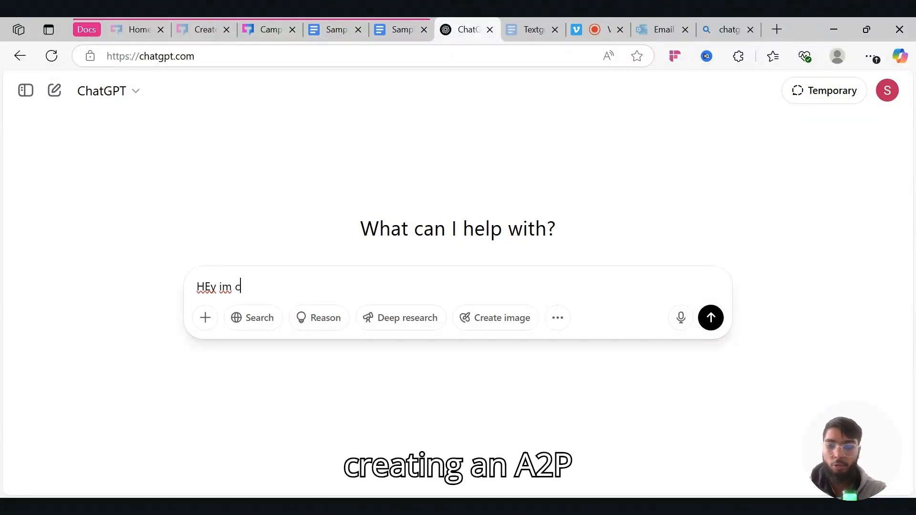
type("reating an a2p campaign that i need to")
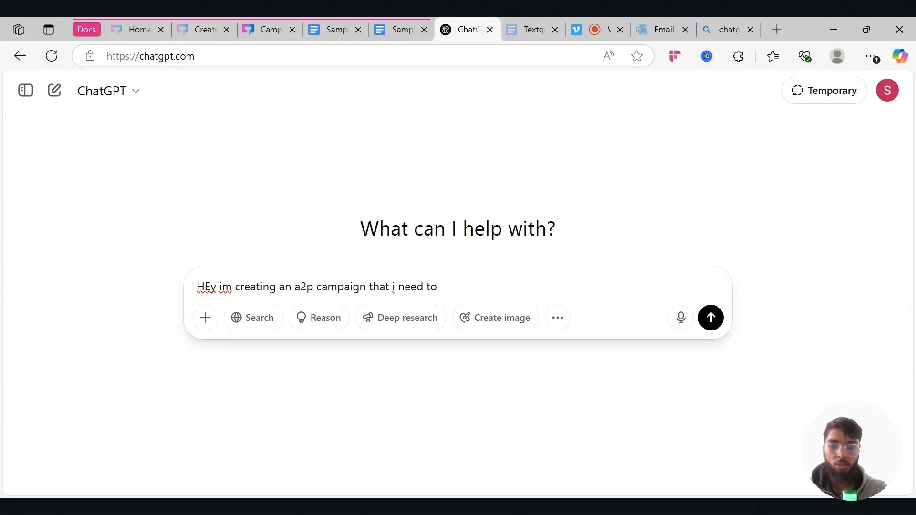
type(" get verified. I need you to create me the p")
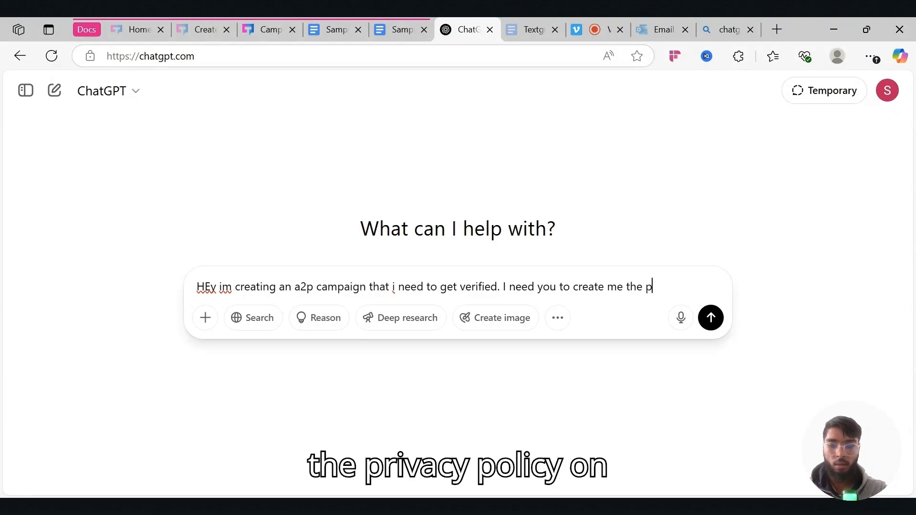
type("rivacy policy")
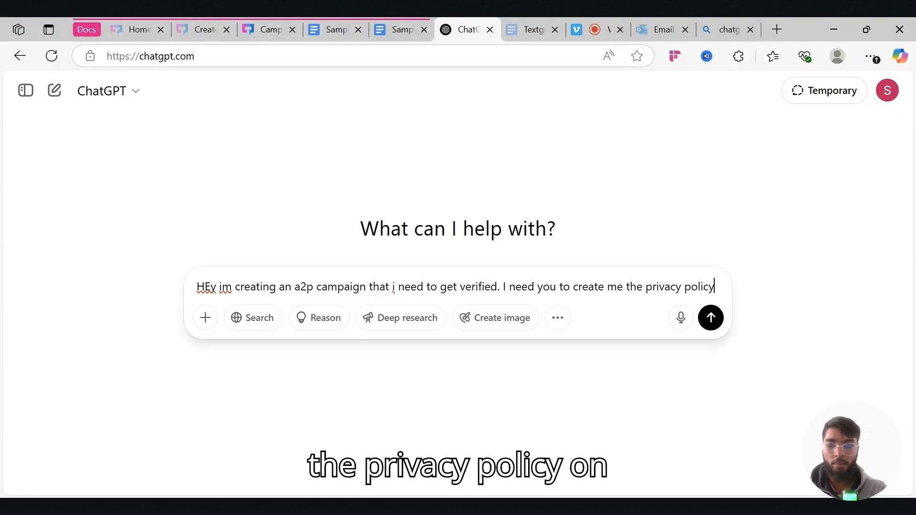
type(" on my behalf")
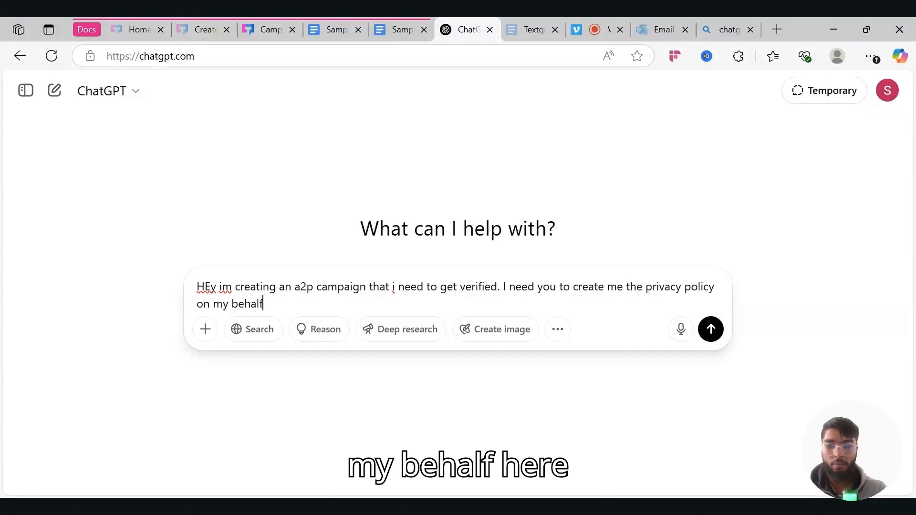
type(". Here is th")
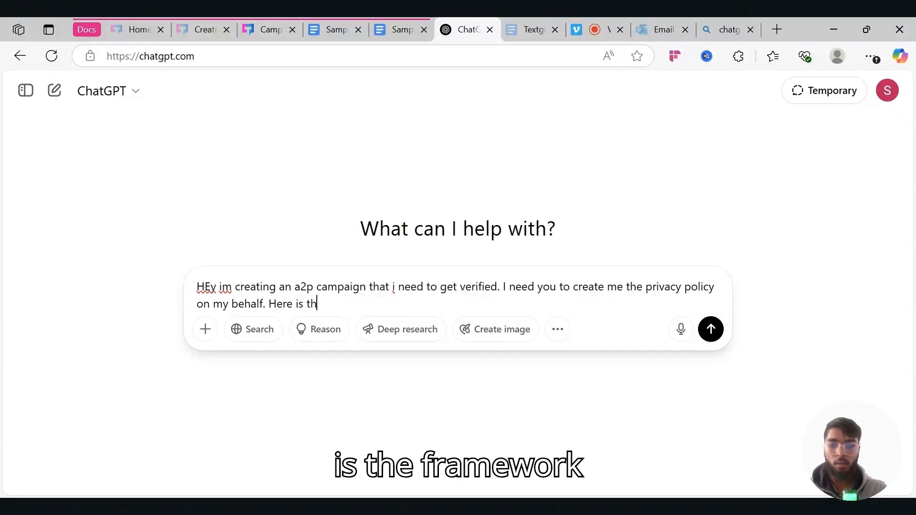
type("e frameowkr that I want you to follow:")
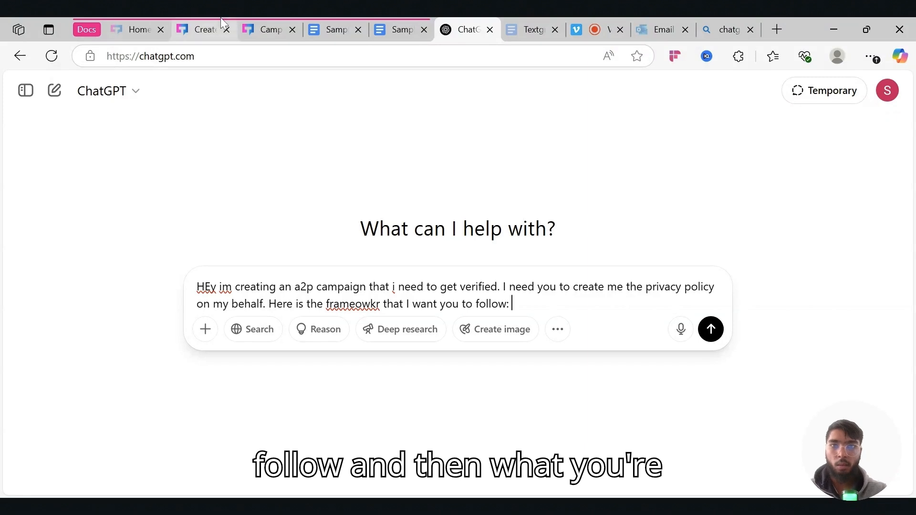
- Paste the Knowledgebase's Privacy Policy requirements into the prompt and add 'a sample of how the privacy policy should look:'
left_click(270, 30)
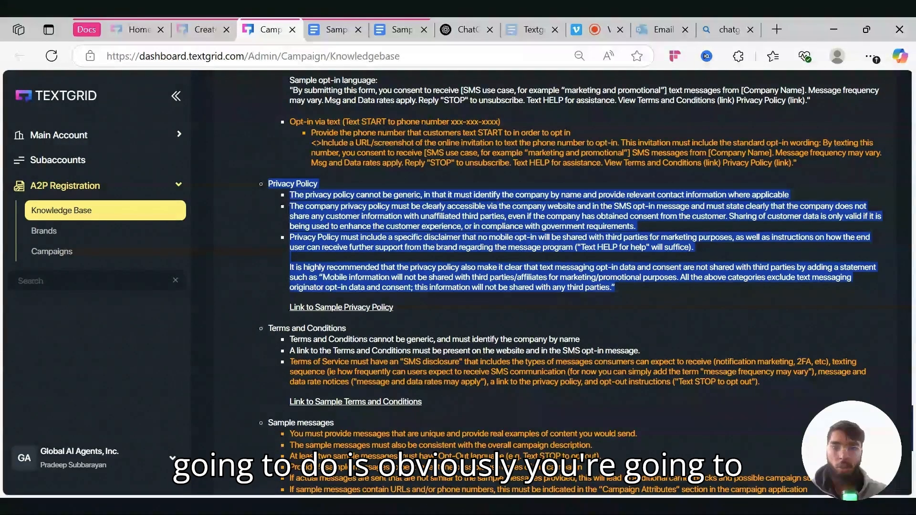
key("ctrl+c")
left_click(468, 30)
key("ctrl+v")
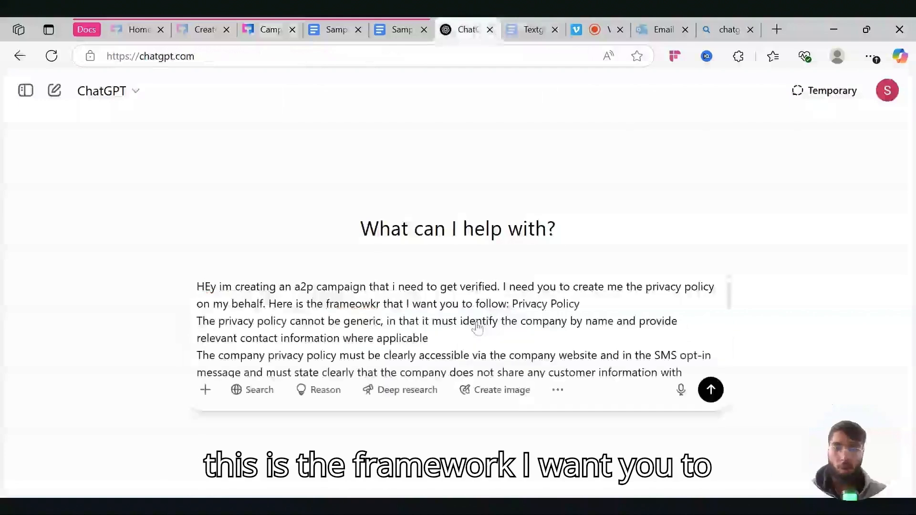
type("- This is the sample pri")
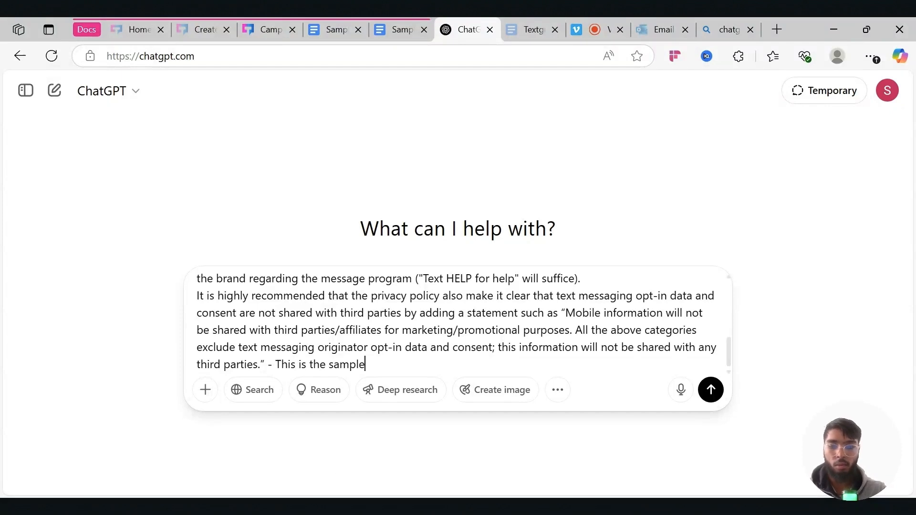
key("BackSpace")
key("BackSpace")
key("BackSpace")
key("BackSpace")
key("BackSpace")
key("BackSpace")
key("BackSpace")
key("BackSpace")
key("BackSpace")
key("BackSpace")
key("BackSpace")
key("BackSpace")
key("BackSpace")
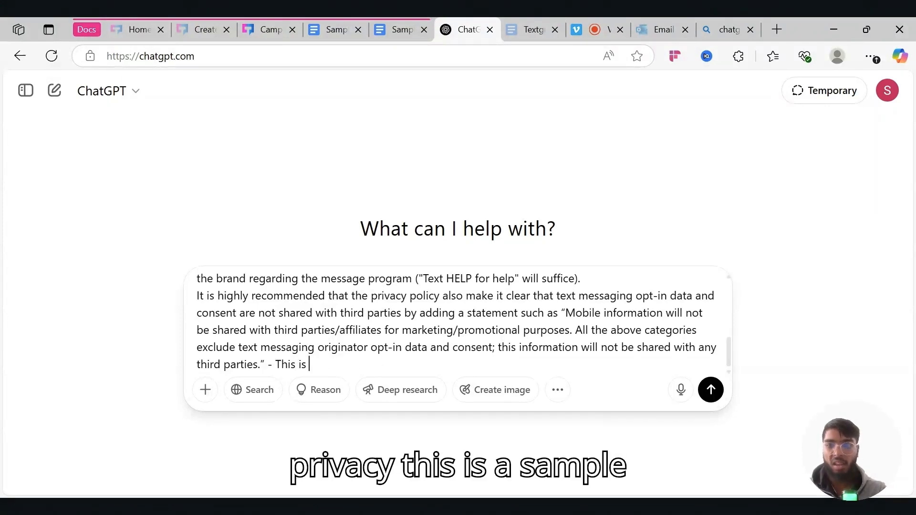
type("a sample of how the ")
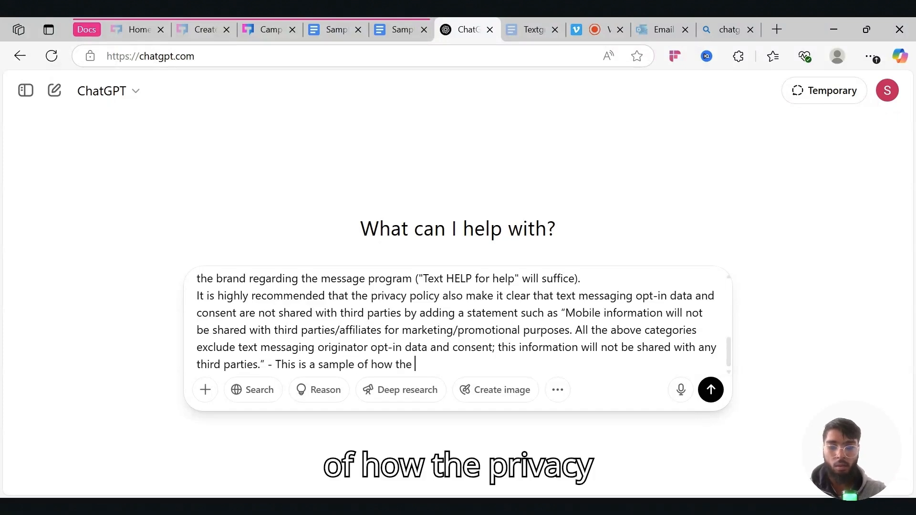
type("privacy poli")
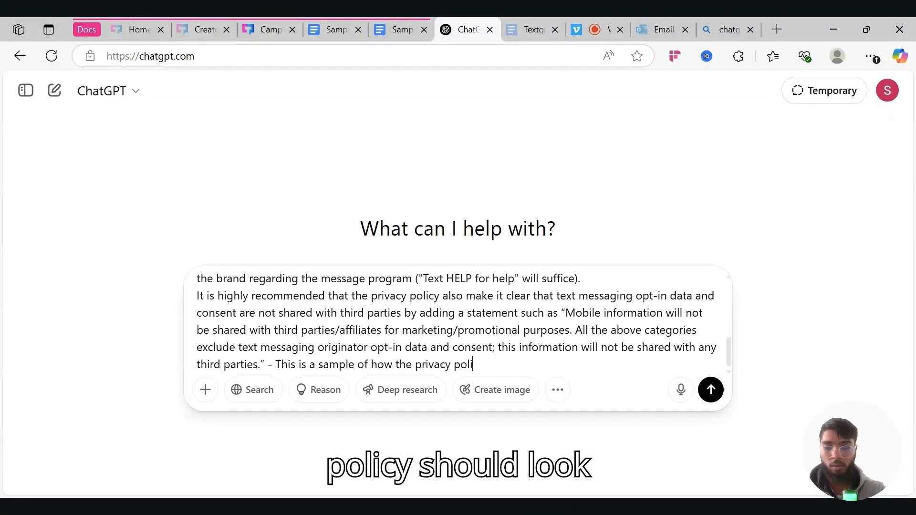
type("cy should look:")
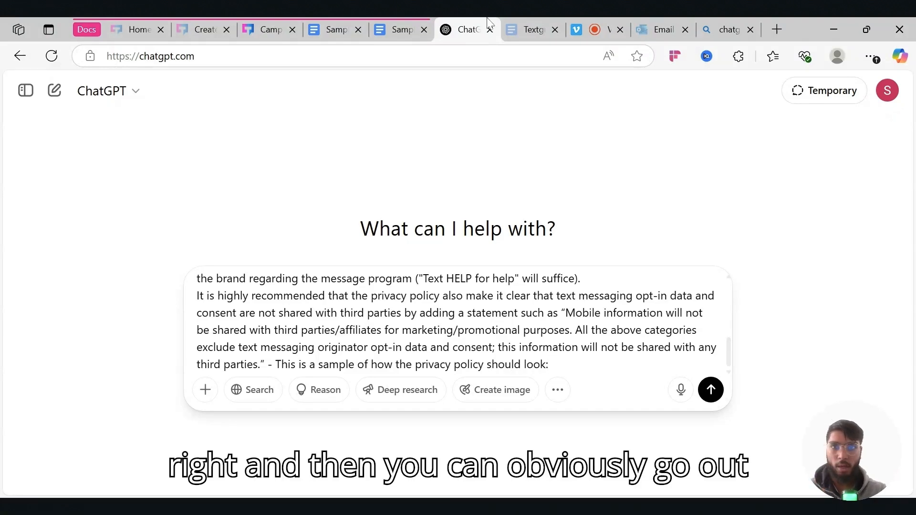
- Add the full Sample Privacy Policy text and send the request to ChatGPT
left_click(398, 23)
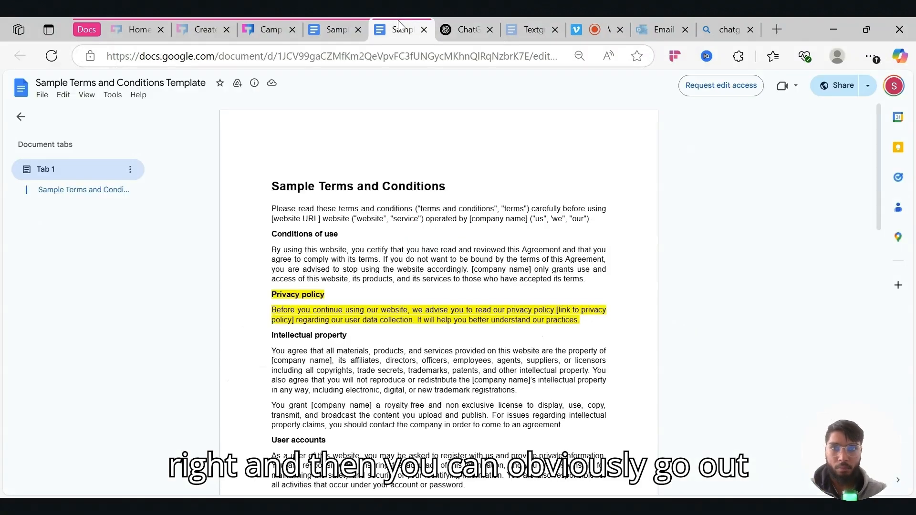
left_click(323, 23)
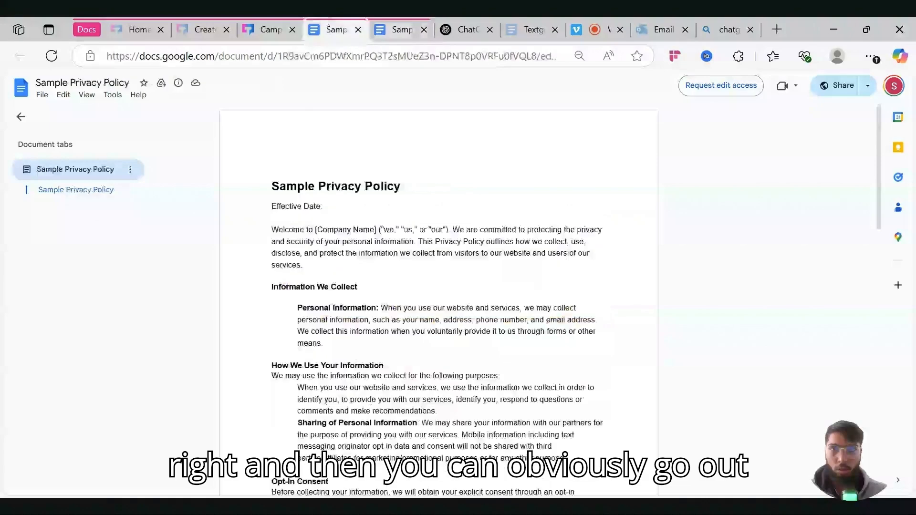
key("ctrl+a")
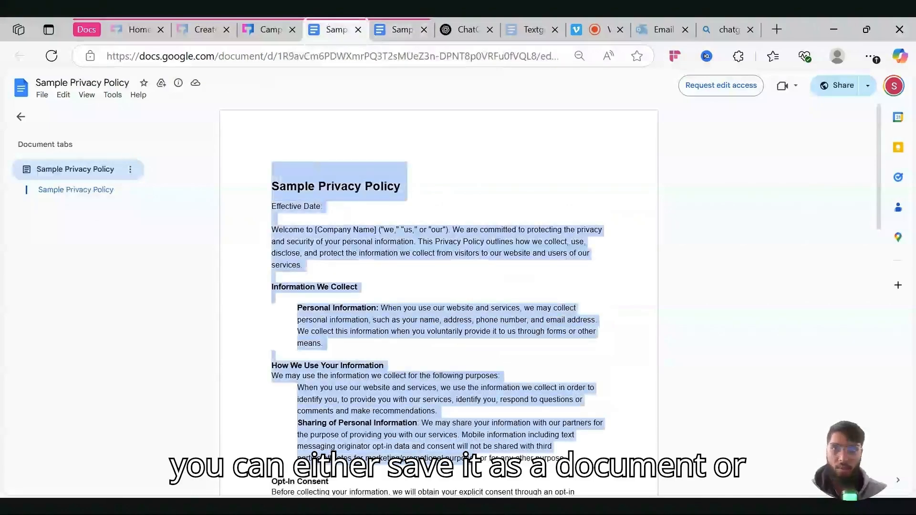
scroll(439, 296, "down", 20)
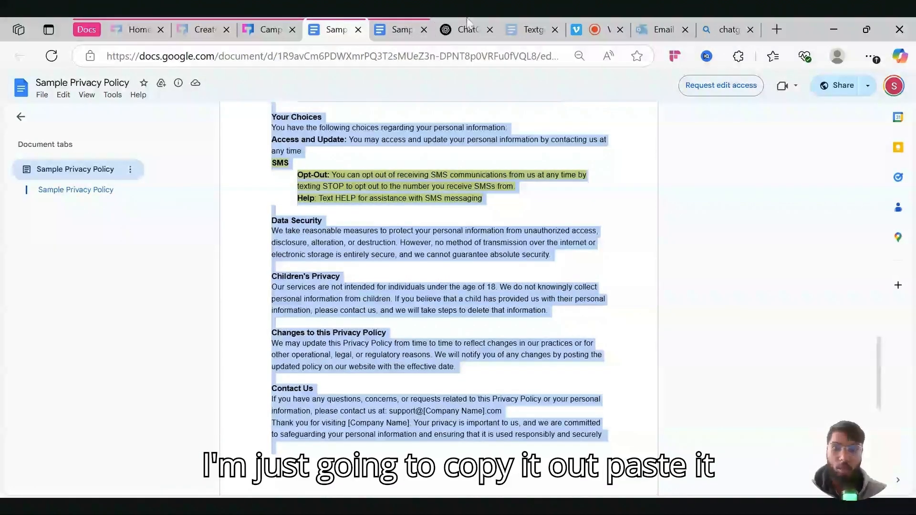
left_click(458, 30)
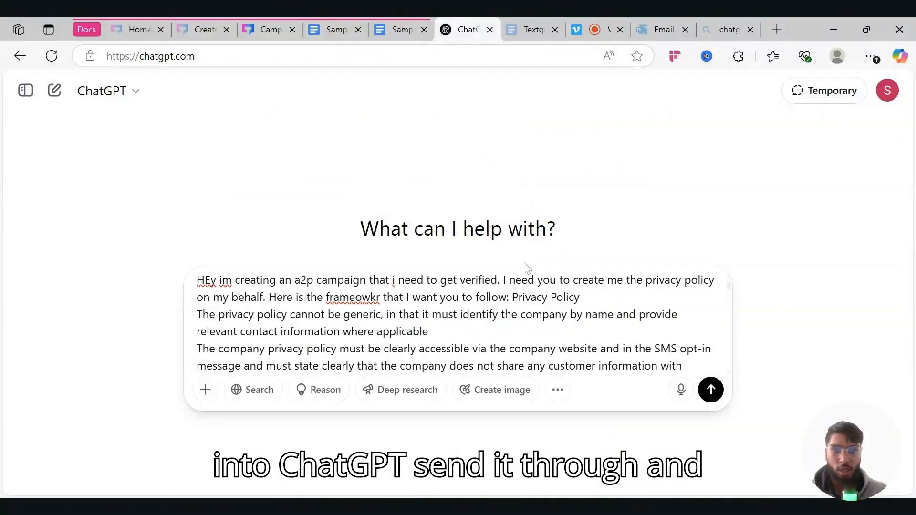
key("Return")
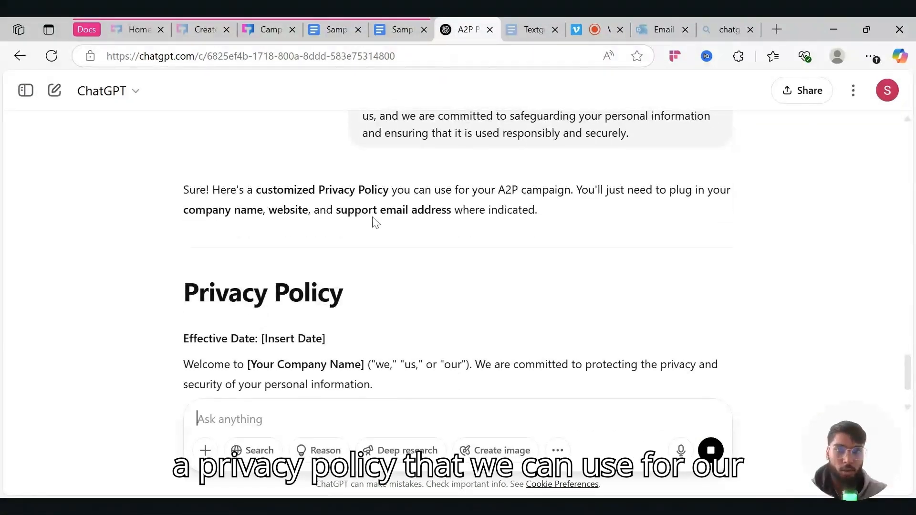
- Review ChatGPT's privacy policy reply, highlighting the details that must be filled in
scroll(376, 223, "up", 1)
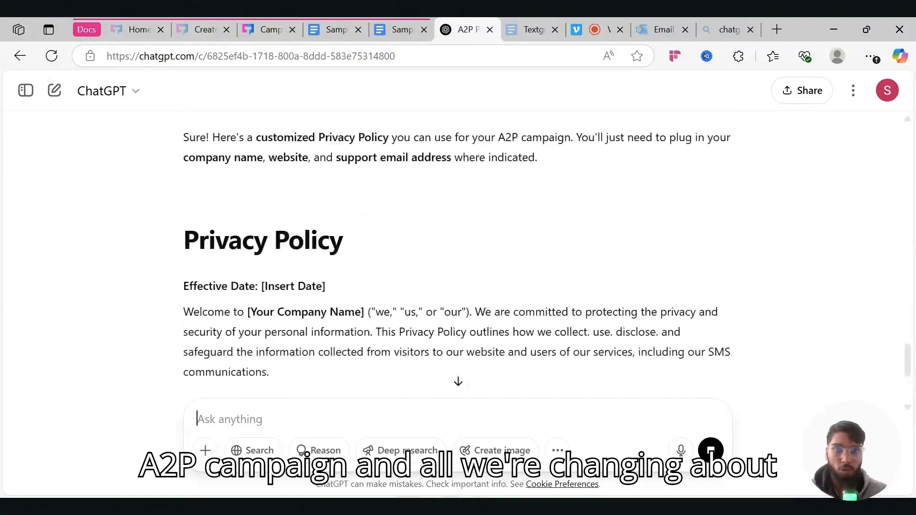
scroll(375, 222, "down", 1)
scroll(375, 223, "up", 1)
scroll(457, 267, "up", 1)
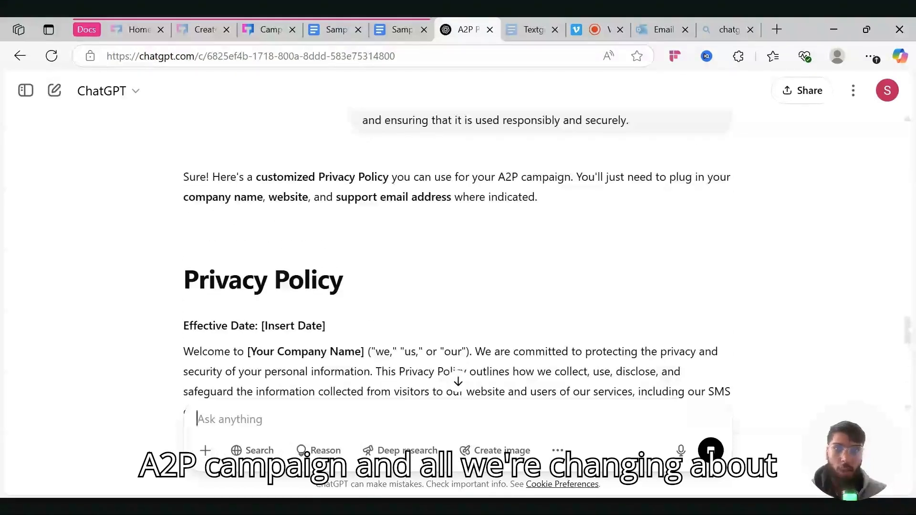
left_click_drag(184, 197, 454, 197)
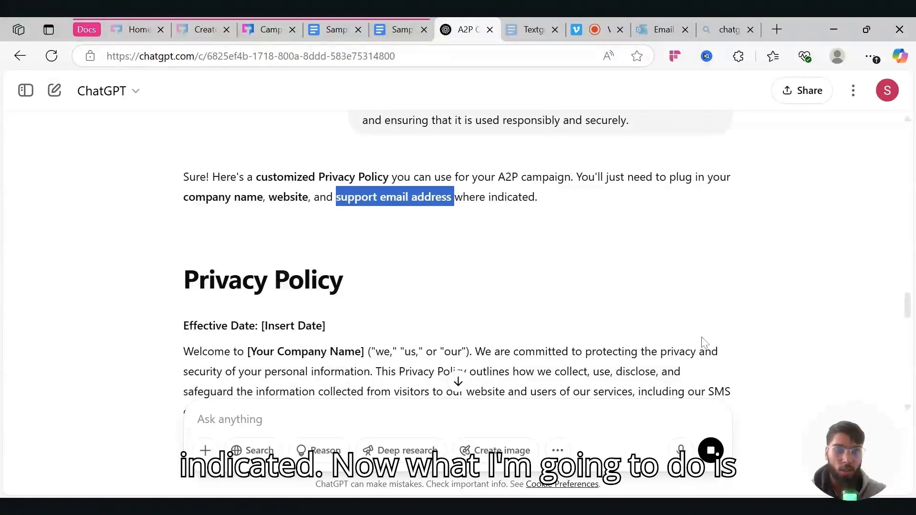
scroll(426, 301, "up", 14)
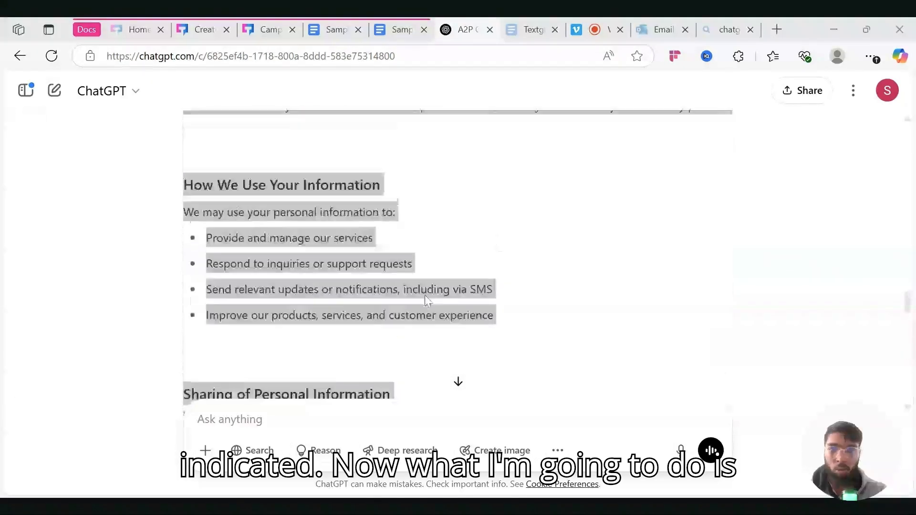
scroll(426, 300, "up", 6)
scroll(426, 301, "down", 4)
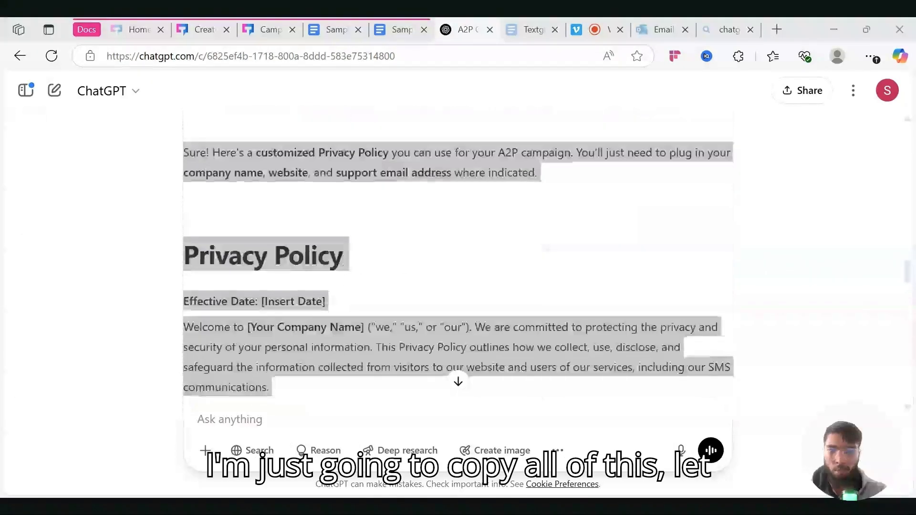
left_click(426, 300)
- Copy ChatGPT's entire privacy policy reply
scroll(425, 300, "down", 15)
left_click(191, 308)
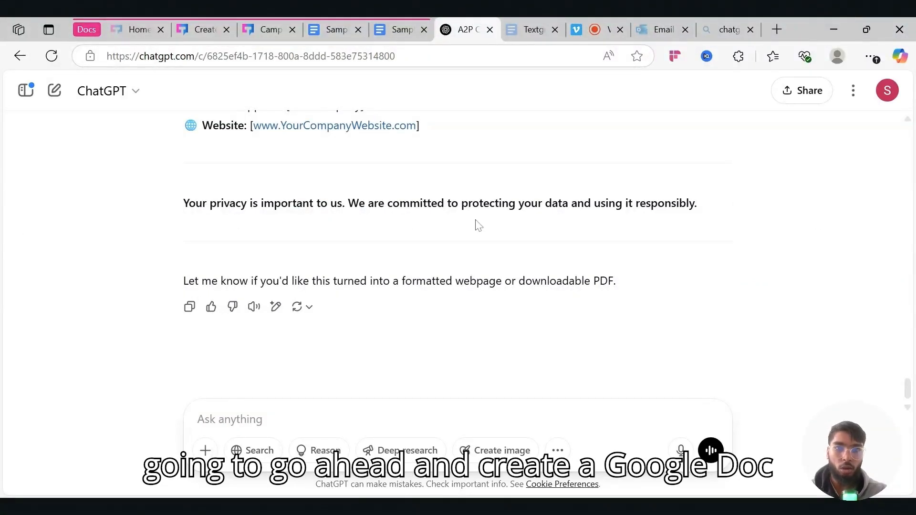
scroll(475, 225, "up", 2)
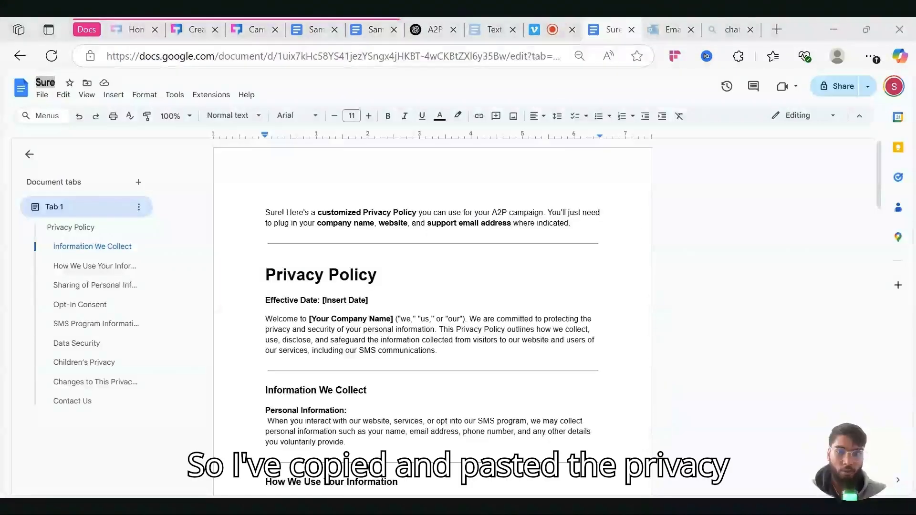
- Rename the pasted Google Doc to '{company name} Privacy Policy'
left_click(42, 95)
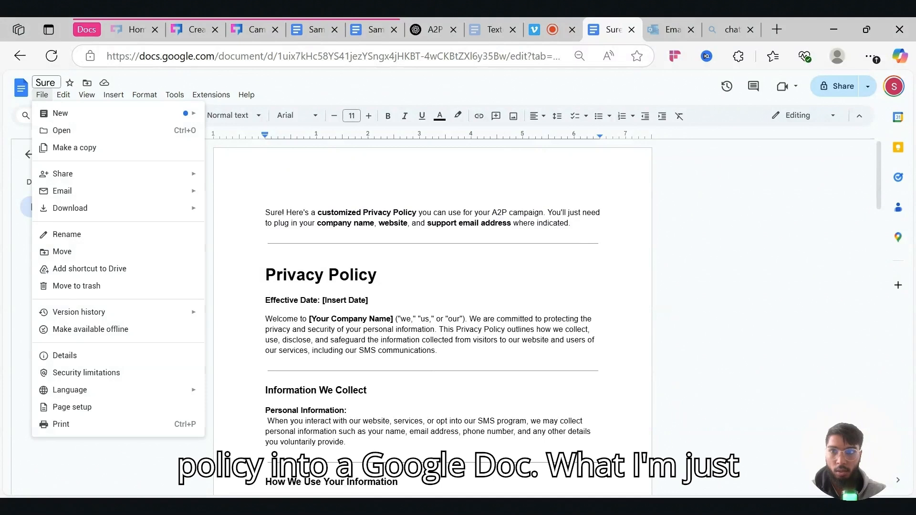
left_click(46, 82)
double_click(46, 82)
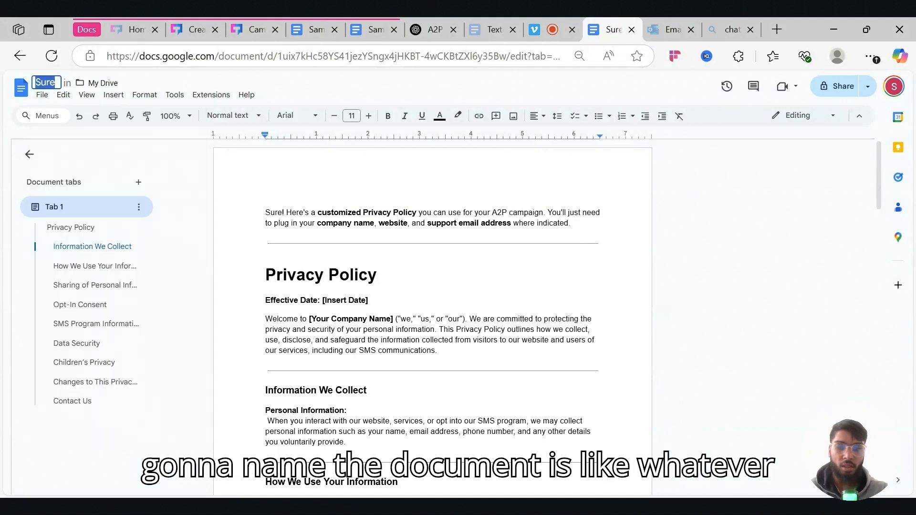
key("BackSpace")
type("{")
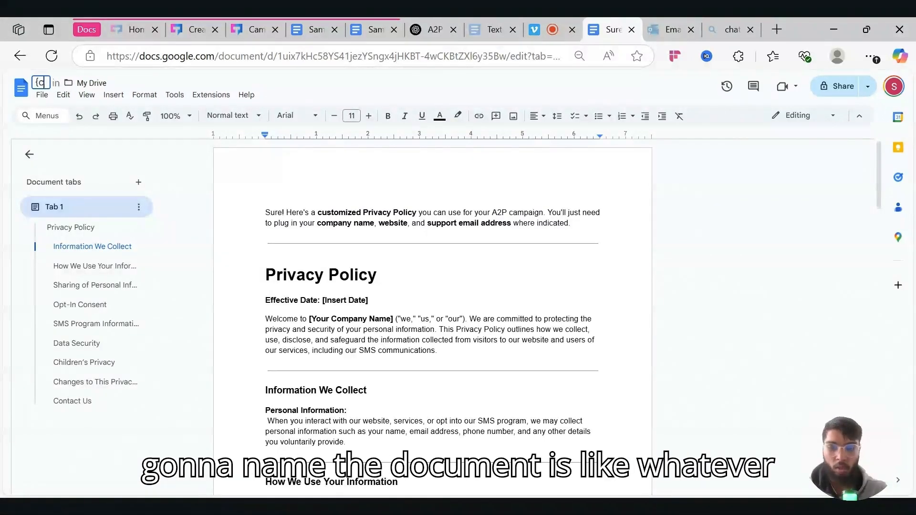
type("company name")
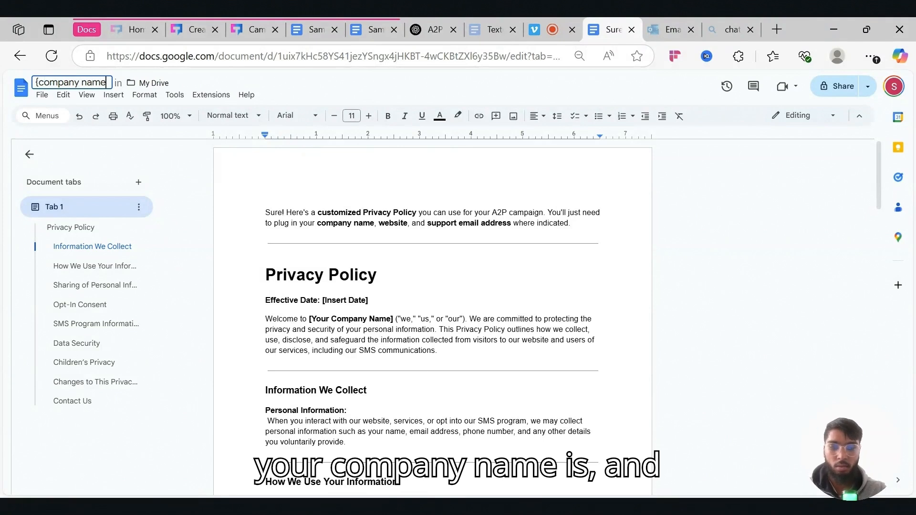
type("} Priva")
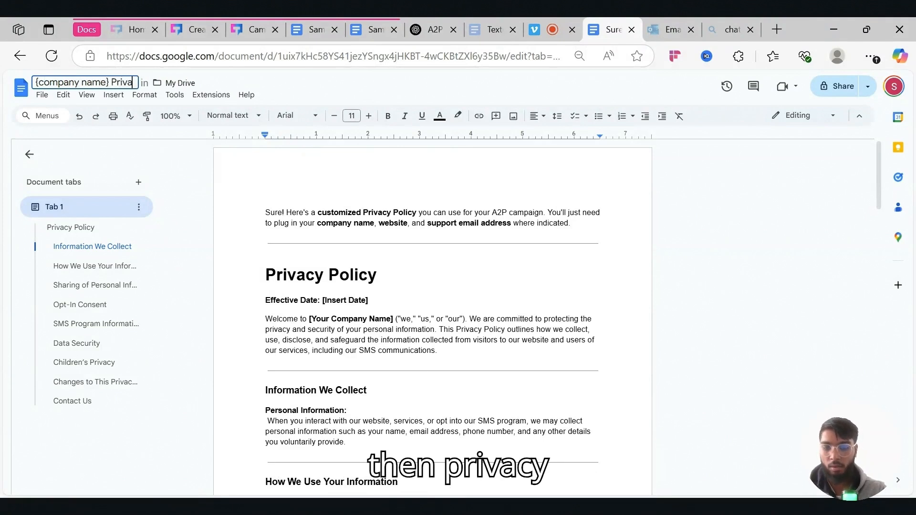
type("cy Policy")
key("Return")
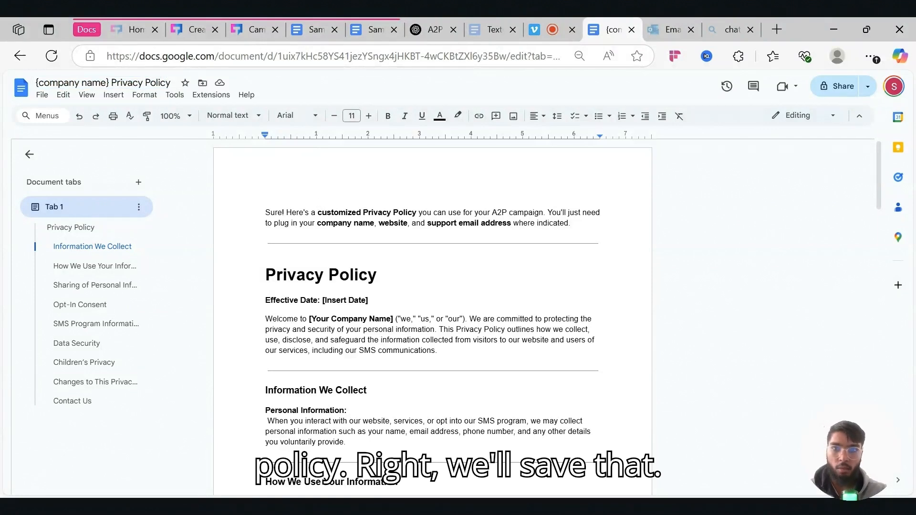
scroll(433, 317, "down", 1)
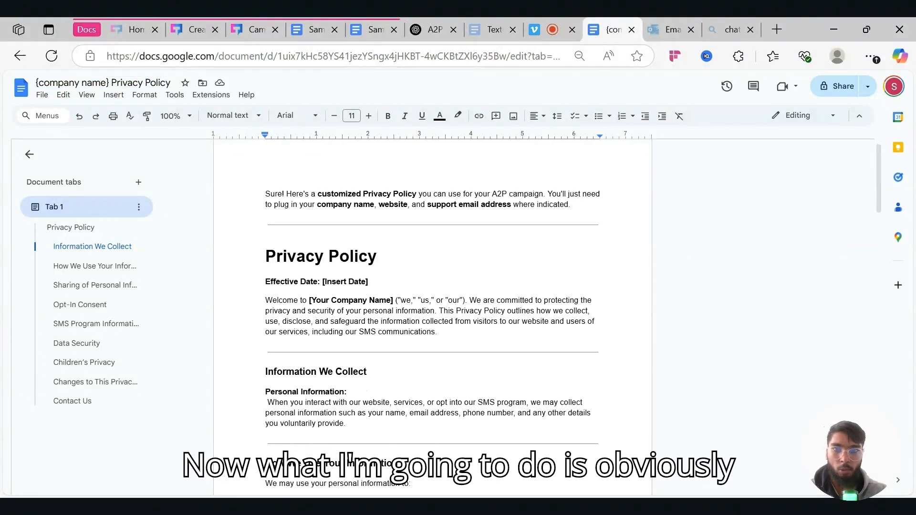
- Delete the assistant's intro paragraph and set the Effective Date to 15/04/2025
left_click_drag(265, 193, 575, 210)
key("BackSpace")
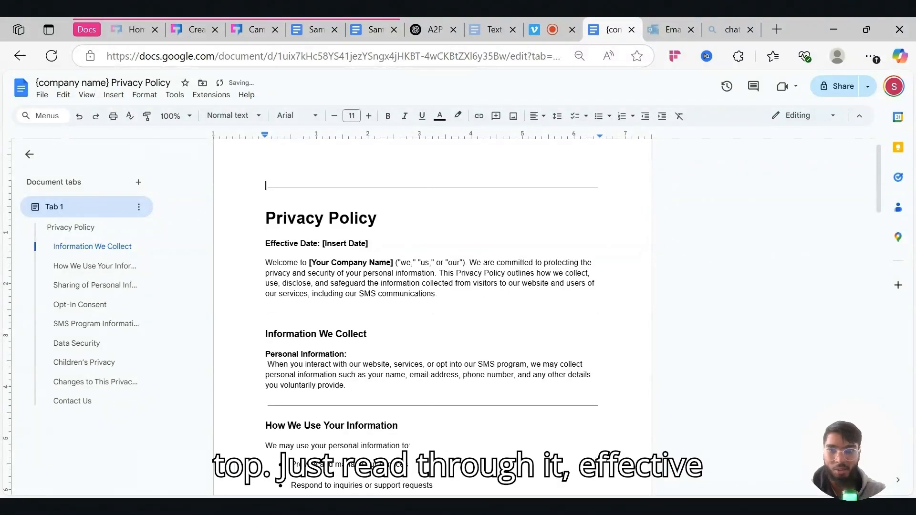
scroll(432, 317, "down", 1)
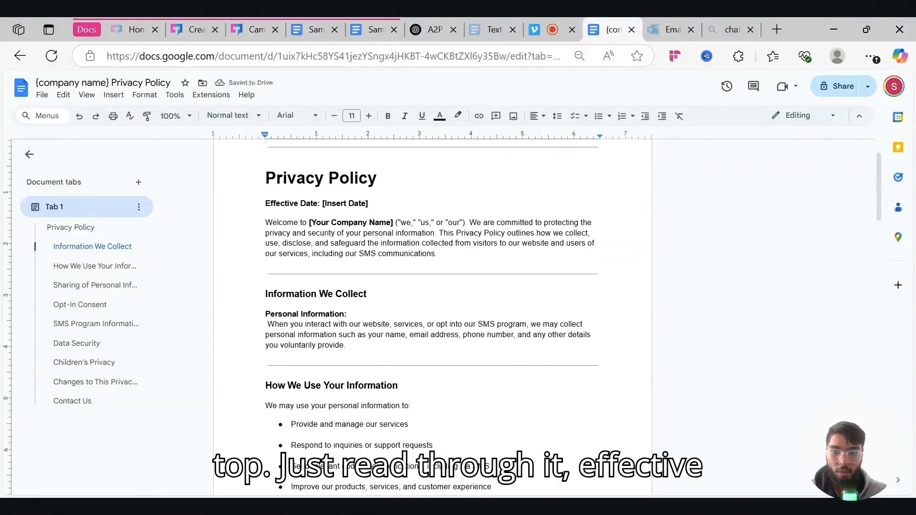
left_click(369, 204)
key("BackSpace")
key("BackSpace")
key("BackSpace")
key("BackSpace")
key("BackSpace")
key("BackSpace")
key("BackSpace")
key("BackSpace")
key("BackSpace")
key("BackSpace")
key("BackSpace")
key("BackSpace")
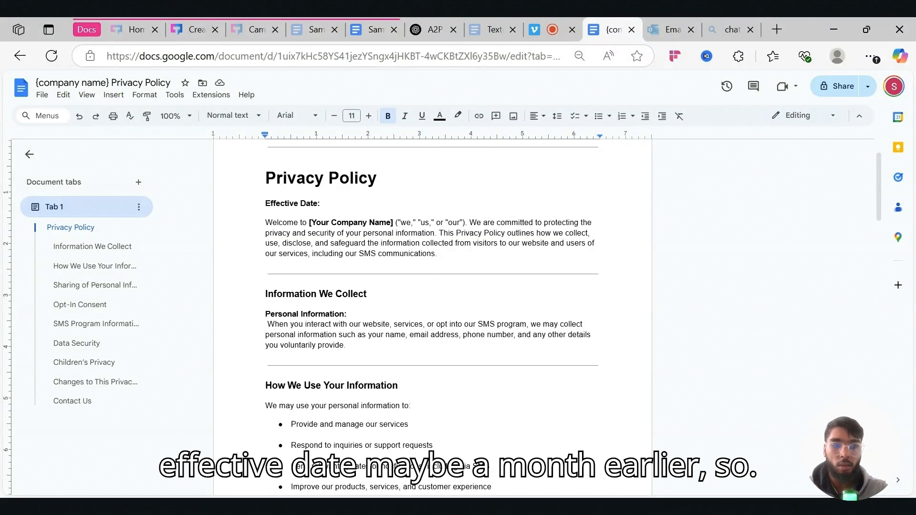
type("15/04")
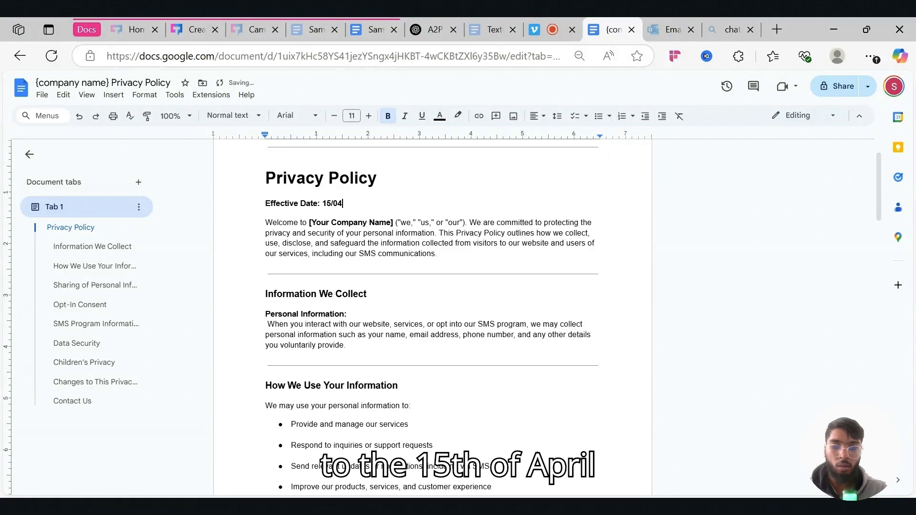
type("/202")
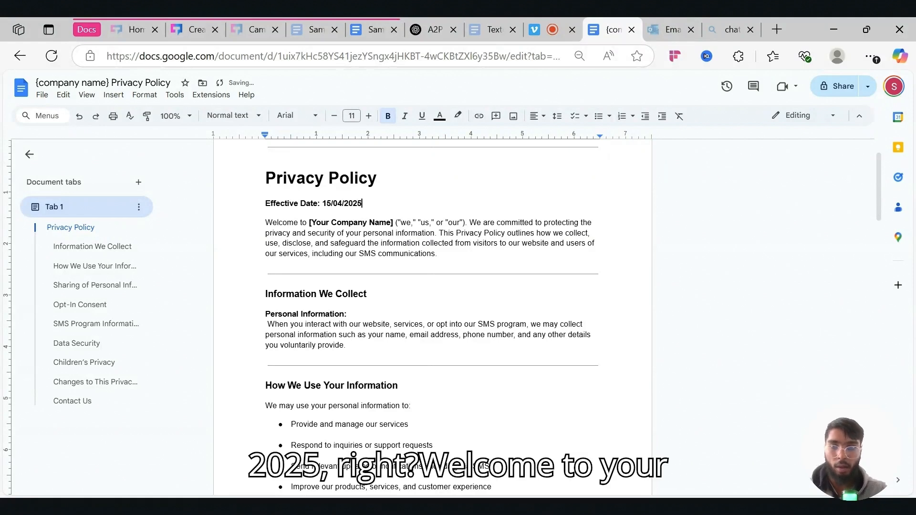
type("5")
- Replace [Your Company Name] with Skylineio in the welcome line
scroll(431, 315, "down", 1)
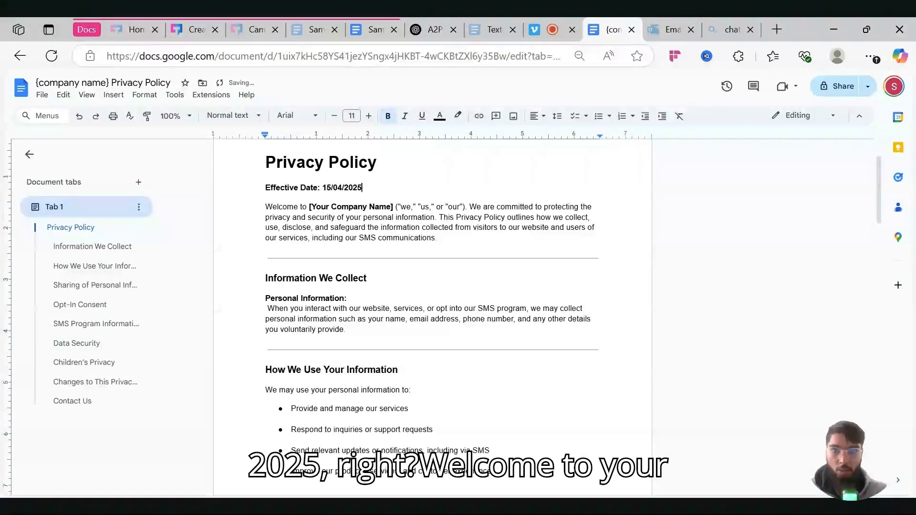
key("BackSpace")
key("BackSpace")
key("BackSpace")
key("BackSpace")
key("BackSpace")
key("BackSpace")
key("BackSpace")
key("BackSpace")
key("BackSpace")
key("BackSpace")
key("BackSpace")
key("BackSpace")
key("BackSpace")
key("BackSpace")
key("BackSpace")
key("BackSpace")
key("BackSpace")
key("BackSpace")
key("BackSpace")
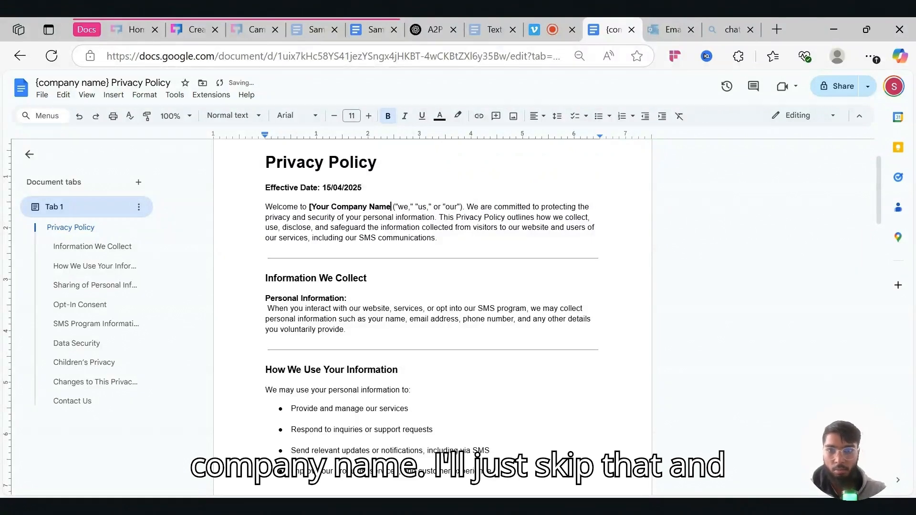
type("Skylineio")
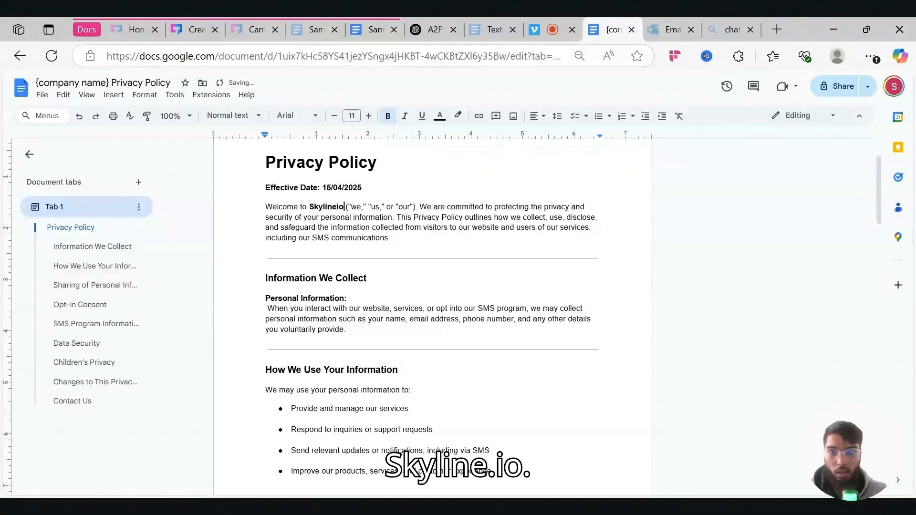
scroll(432, 315, "down", 5)
scroll(431, 315, "down", 5)
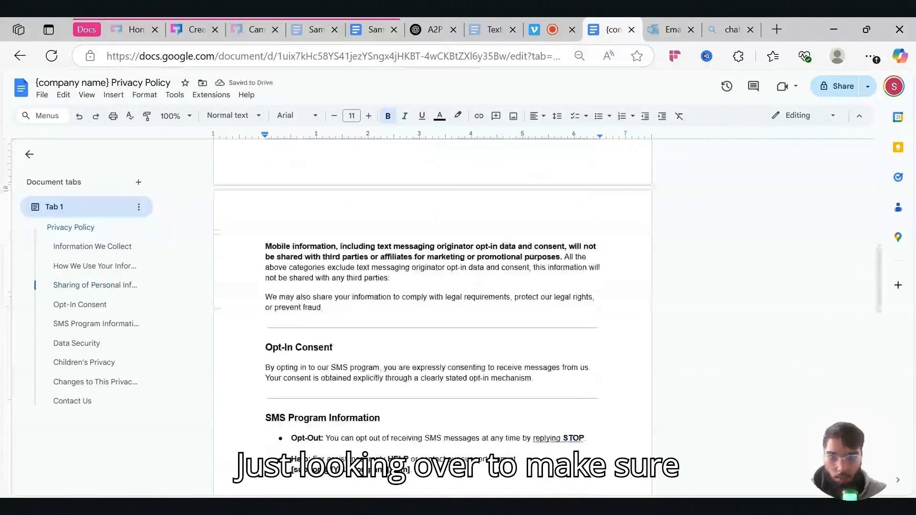
scroll(432, 315, "down", 3)
scroll(432, 314, "down", 1)
left_click(412, 293)
- Replace the Help bullet's placeholder with the company's support e-mail and copy it
key("BackSpace")
key("BackSpace")
key("BackSpace")
key("BackSpace")
key("BackSpace")
key("BackSpace")
key("BackSpace")
key("BackSpace")
key("BackSpace")
key("BackSpace")
key("BackSpace")
key("BackSpace")
key("BackSpace")
key("BackSpace")
key("BackSpace")
key("BackSpace")
key("BackSpace")
key("BackSpace")
key("BackSpace")
key("BackSpace")
key("BackSpace")
key("BackSpace")
key("BackSpace")
key("BackSpace")
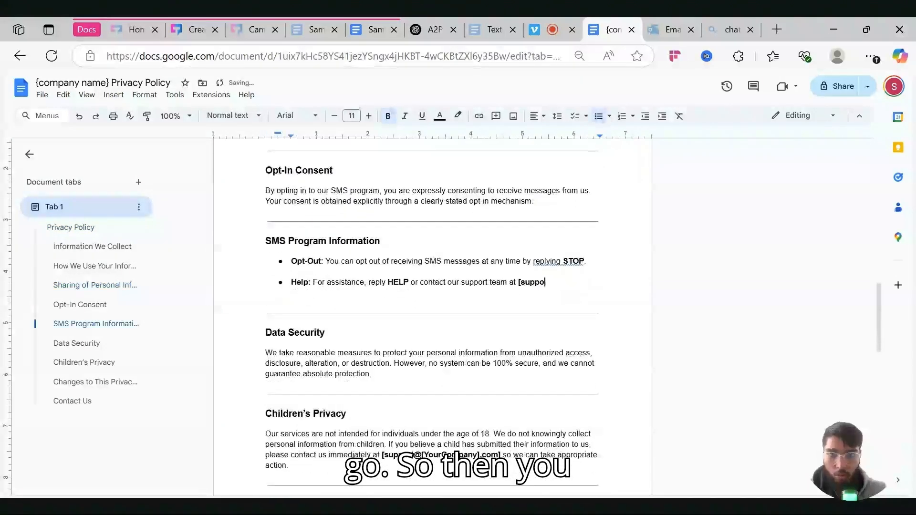
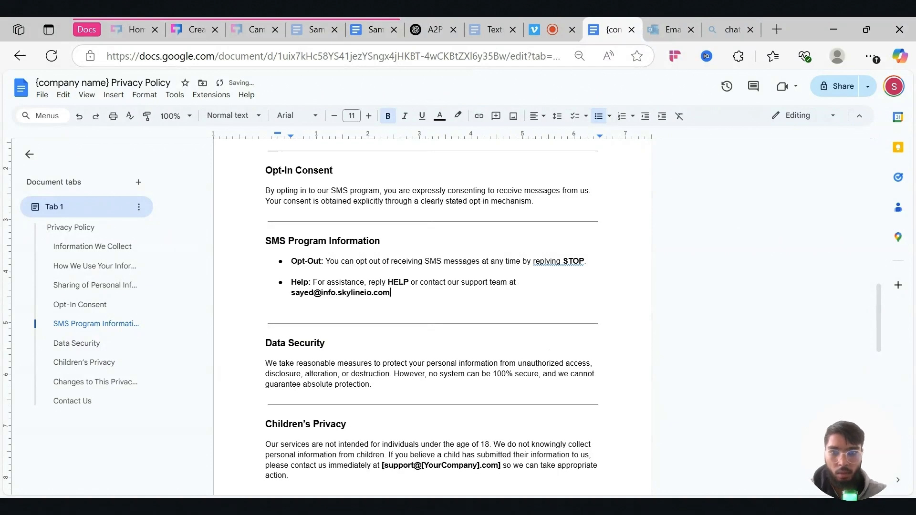
scroll(432, 310, "down", 4)
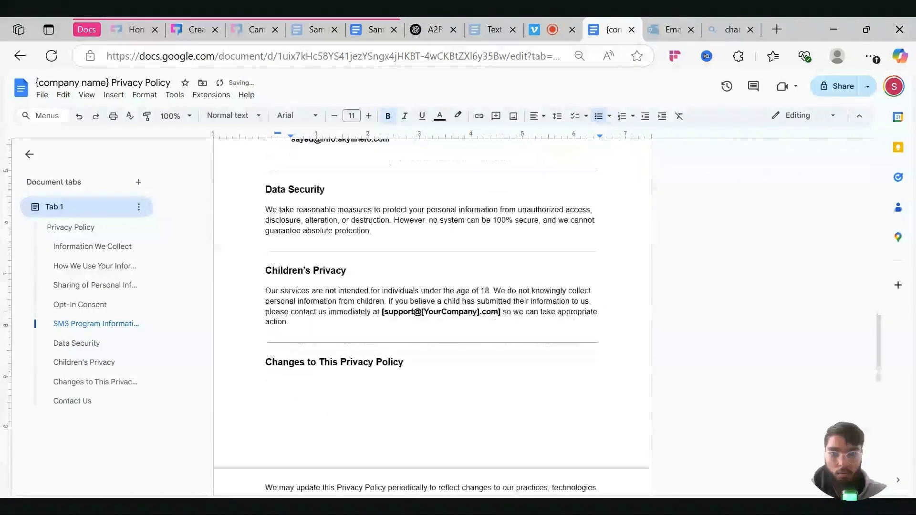
scroll(432, 315, "up", 3)
key("shift+Home")
- Swap the Children's Privacy e-mail placeholder for the support e-mail in bold
scroll(432, 315, "down", 4)
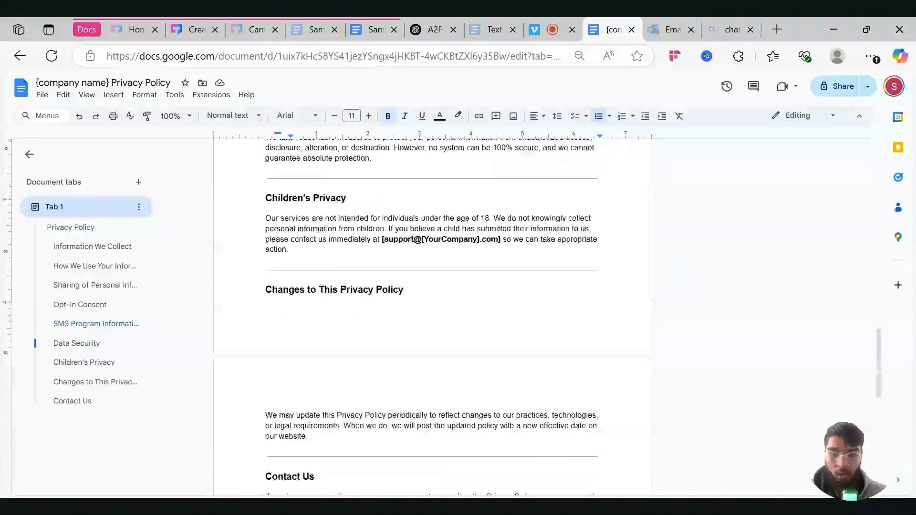
left_click_drag(499, 239, 380, 239)
key("BackSpace")
key("ctrl+b")
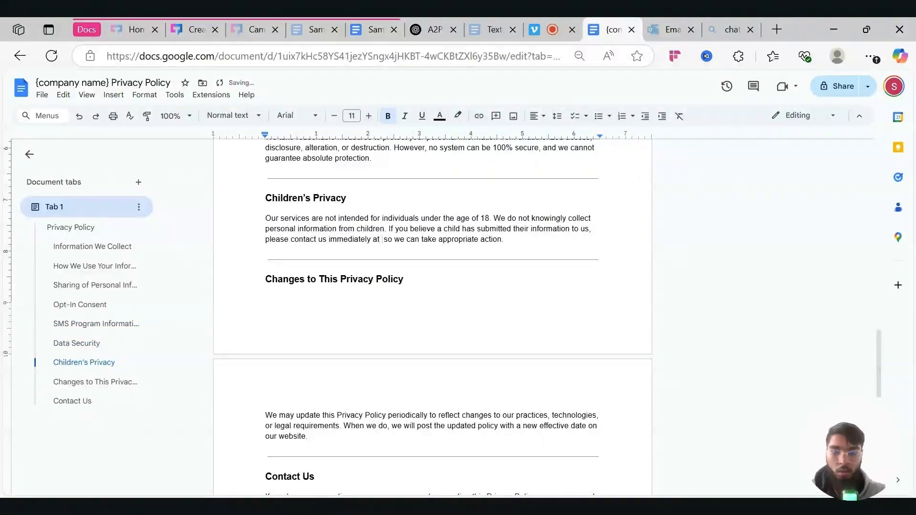
key("ctrl+v")
scroll(433, 315, "down", 4)
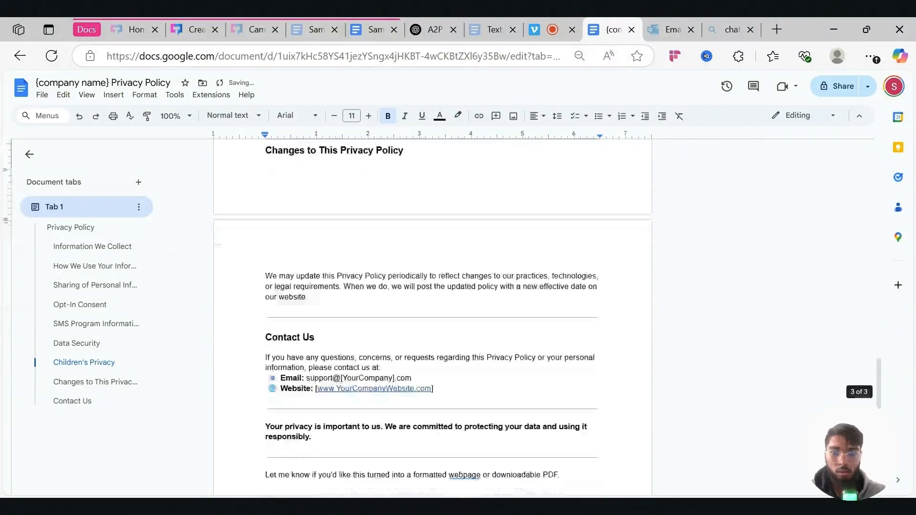
scroll(432, 314, "down", 1)
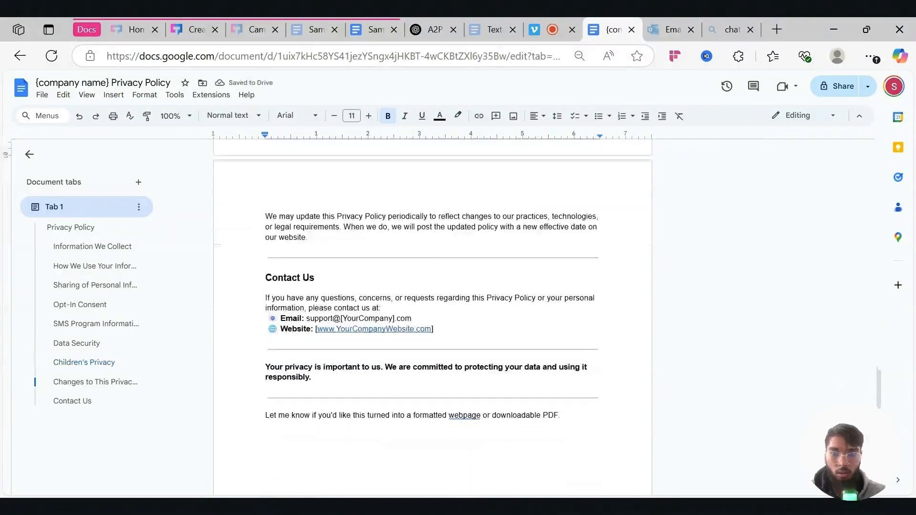
left_click_drag(413, 319, 303, 319)
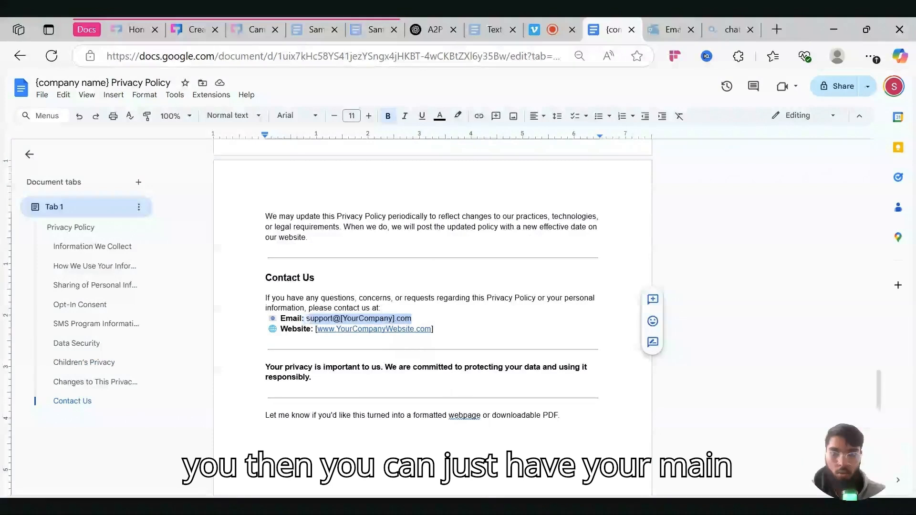
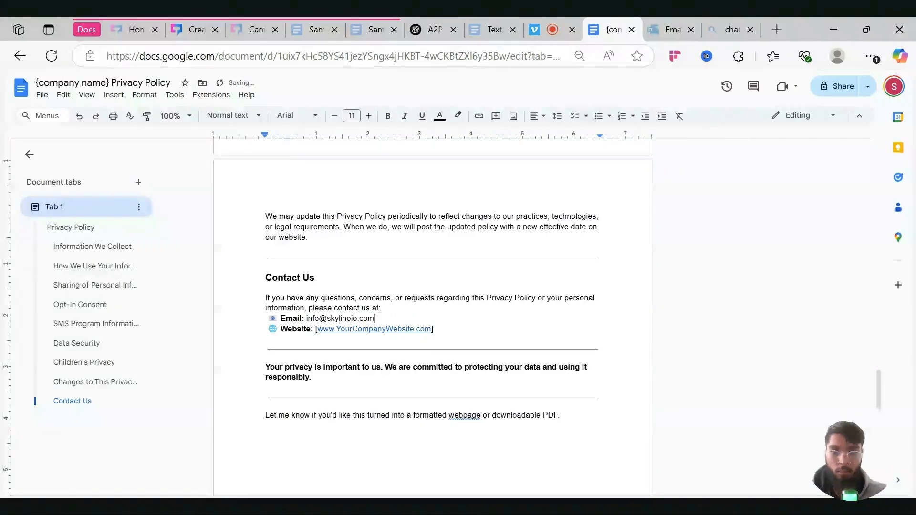
left_click_drag(434, 329, 316, 329)
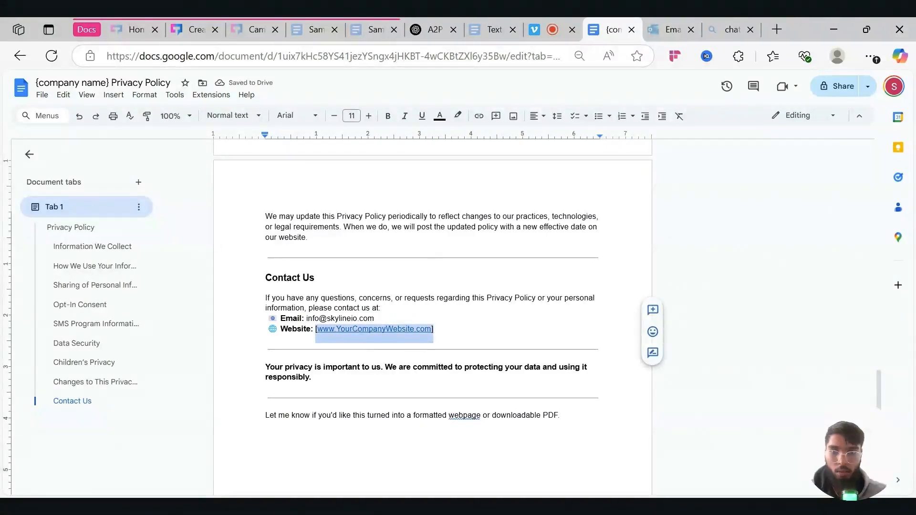
key("BackSpace")
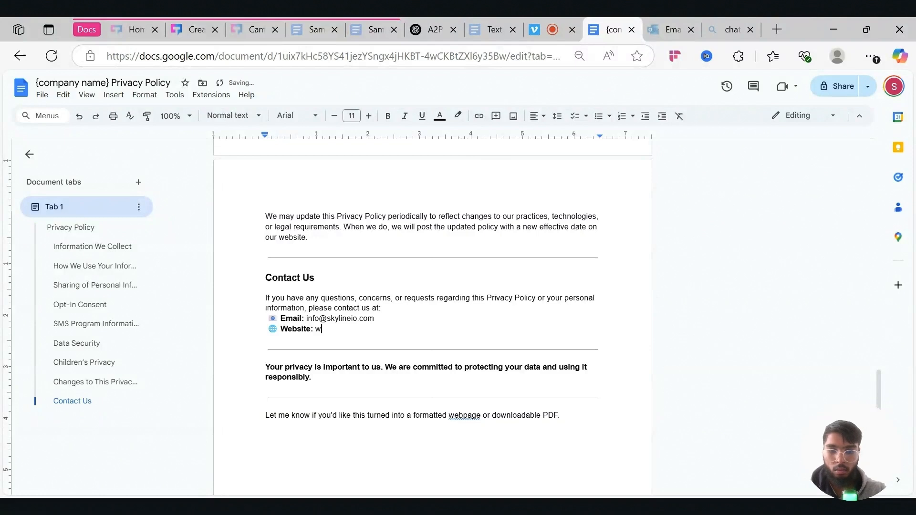
type("www.skylineio.com")
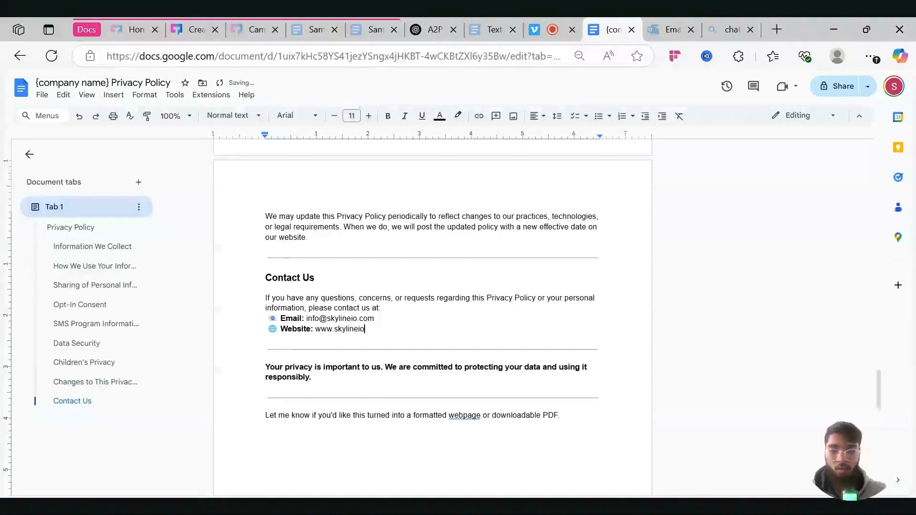
- Delete the assistant's closing 'Let me know…' line from the policy
scroll(432, 310, "down", 2)
triple_click(374, 310)
key("BackSpace")
key("BackSpace")
scroll(432, 310, "up", 20)
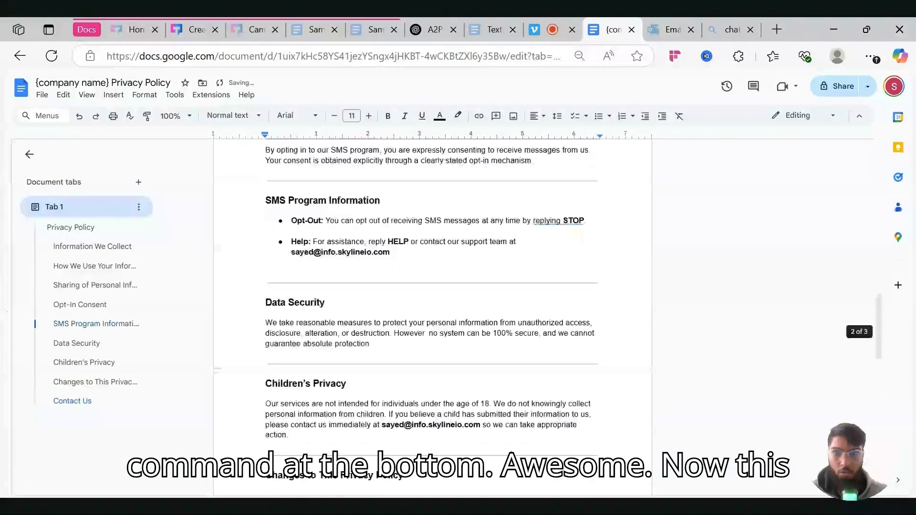
- Make the privacy policy viewable by anyone with the link and copy its link
left_click(839, 88)
left_click(378, 327)
left_click(399, 378)
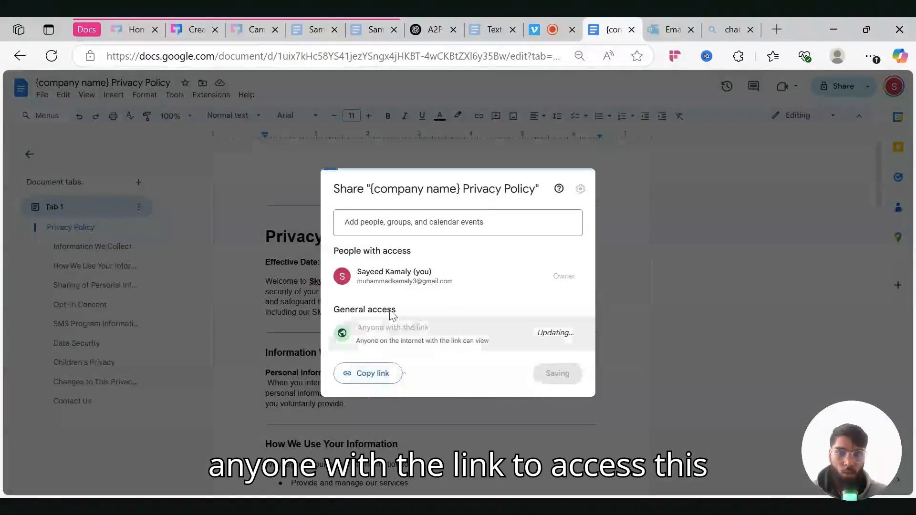
left_click(377, 377)
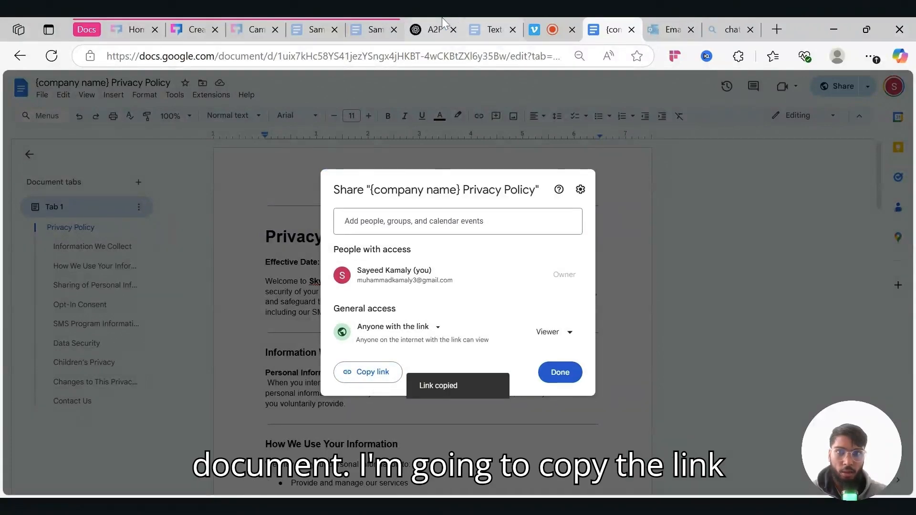
left_click(193, 29)
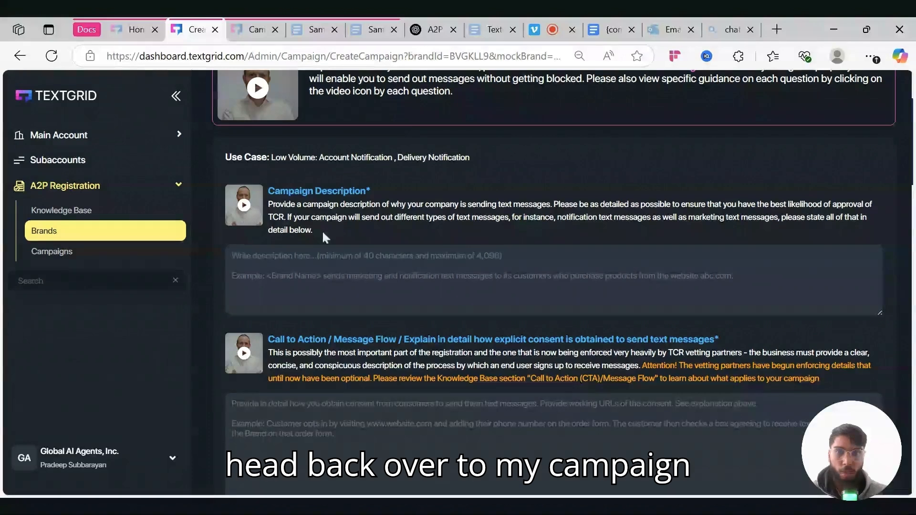
- Paste the privacy policy's Google Docs link into TextGrid's Privacy Policy Link field
scroll(444, 328, "down", 3)
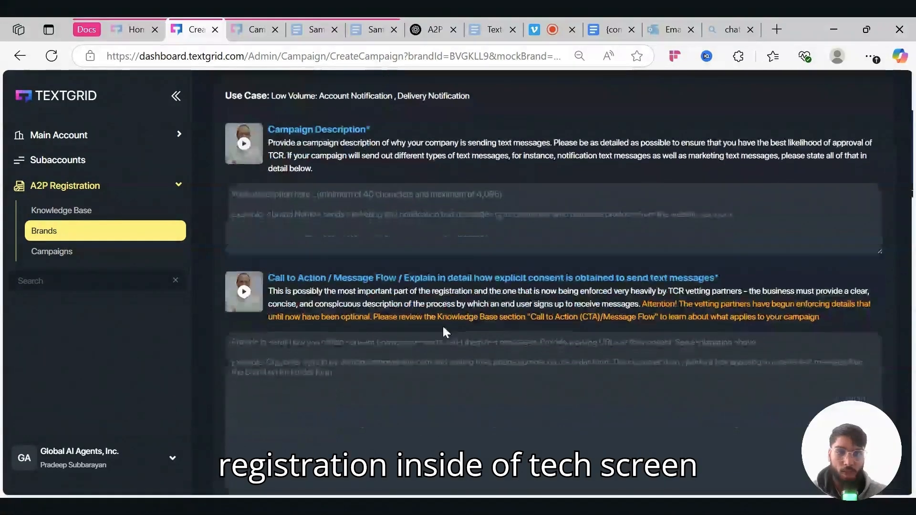
scroll(443, 332, "down", 5)
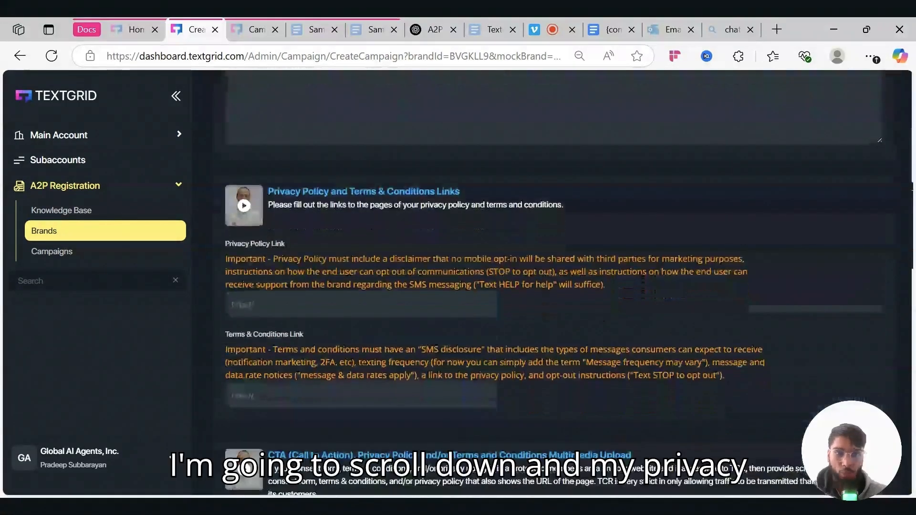
left_click(333, 301)
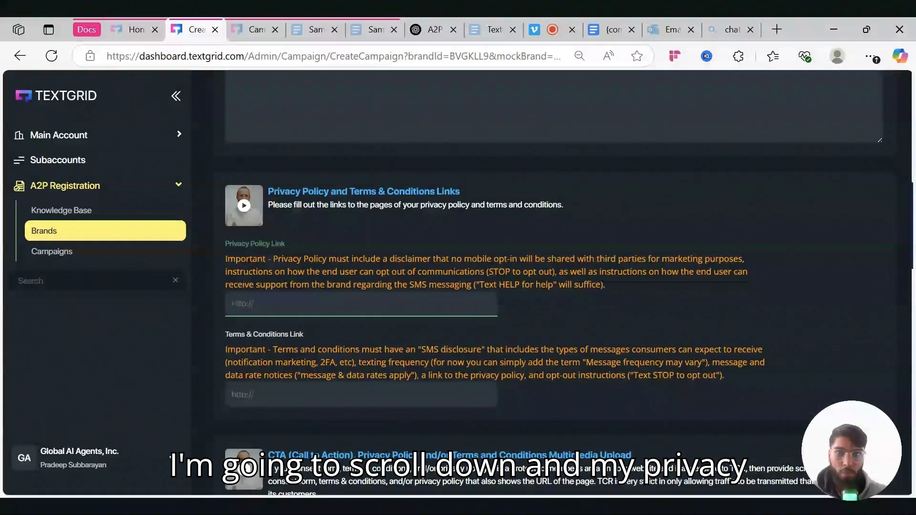
key("ctrl+v")
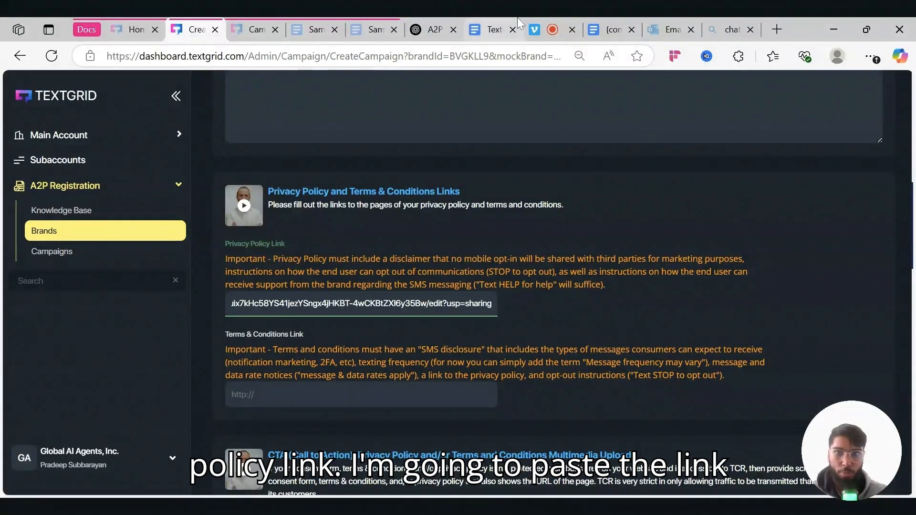
left_click(605, 30)
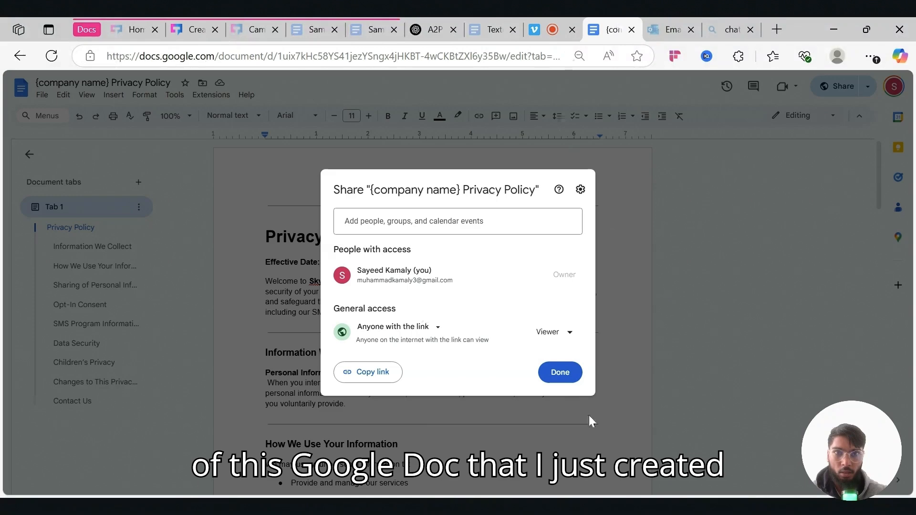
- Close the Share dialog and scroll to the Knowledge Base's policy requirements
left_click(559, 373)
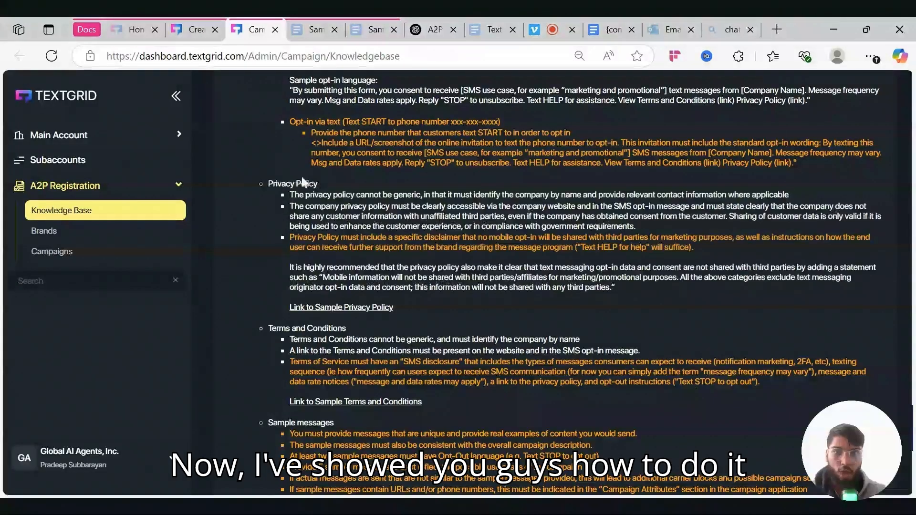
scroll(440, 261, "down", 2)
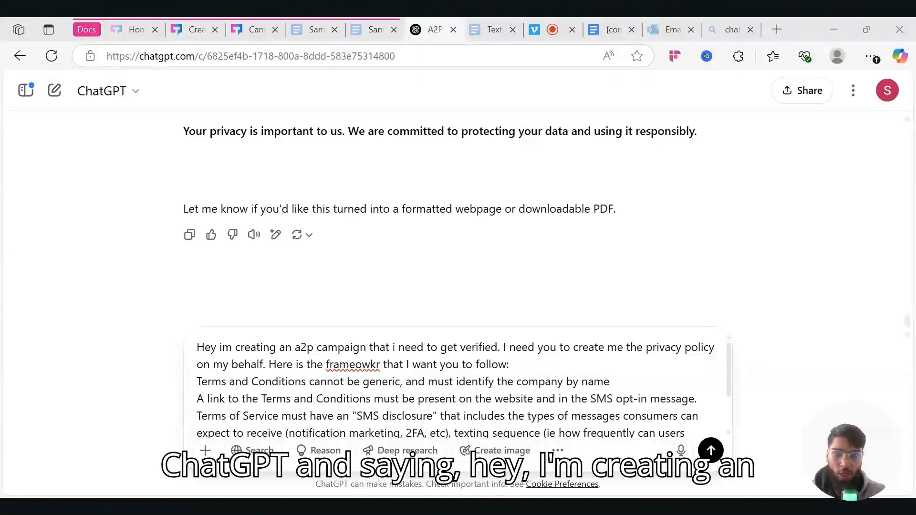
- Change the ChatGPT prompt to request 'terms and conditions' instead of a privacy policy
scroll(458, 388, "down", 2)
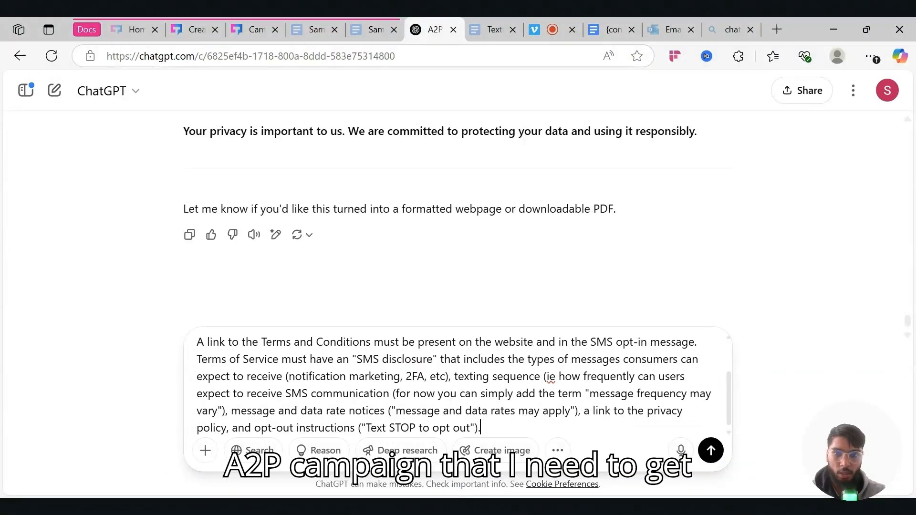
scroll(458, 387, "up", 2)
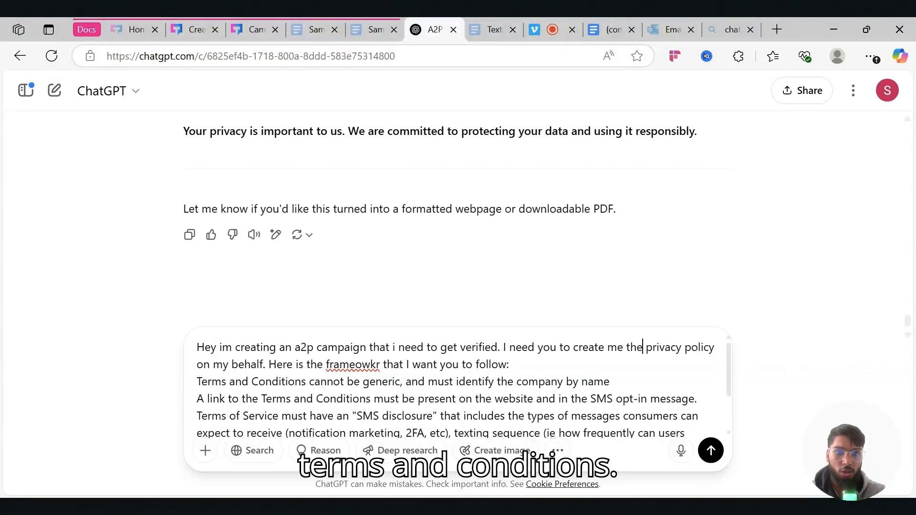
left_click_drag(643, 346, 717, 347)
key("BackSpace")
type("terms and conditrions")
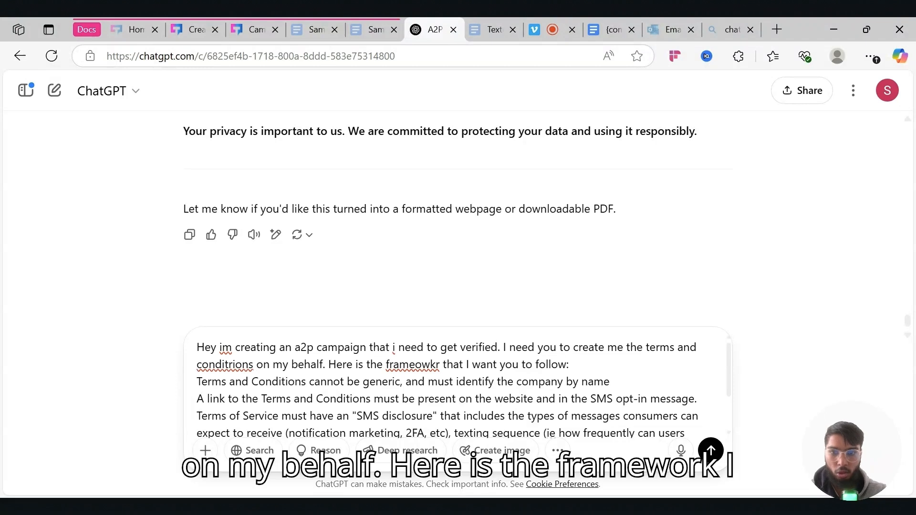
key("ctrl+End")
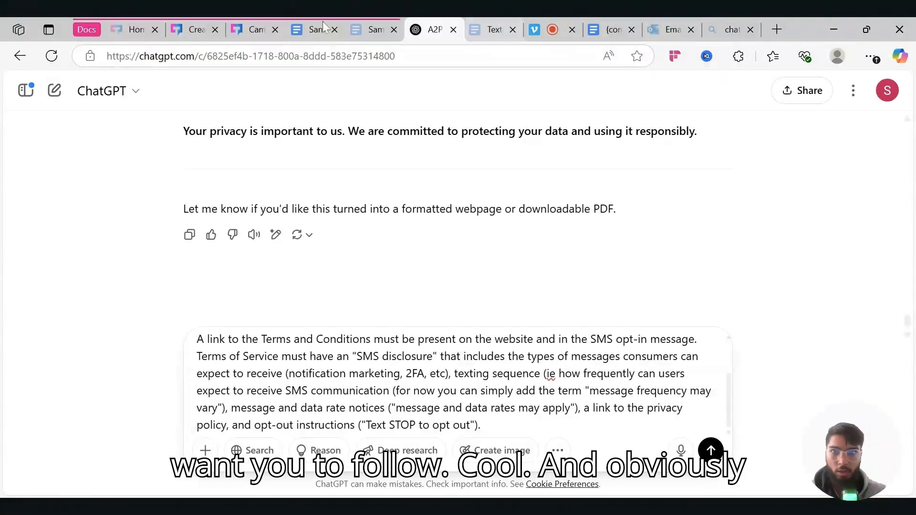
left_click(244, 25)
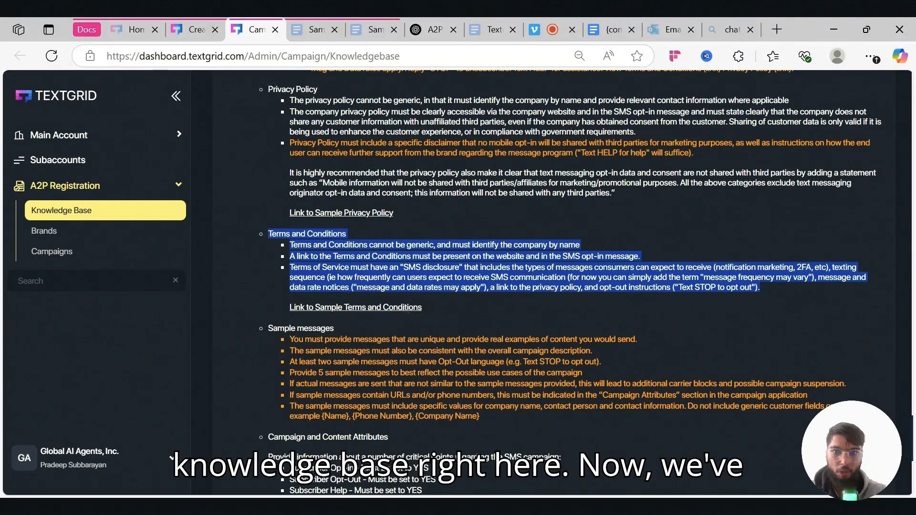
left_click(316, 28)
- Select the whole text of the Sample Terms and Conditions Template
left_click(369, 20)
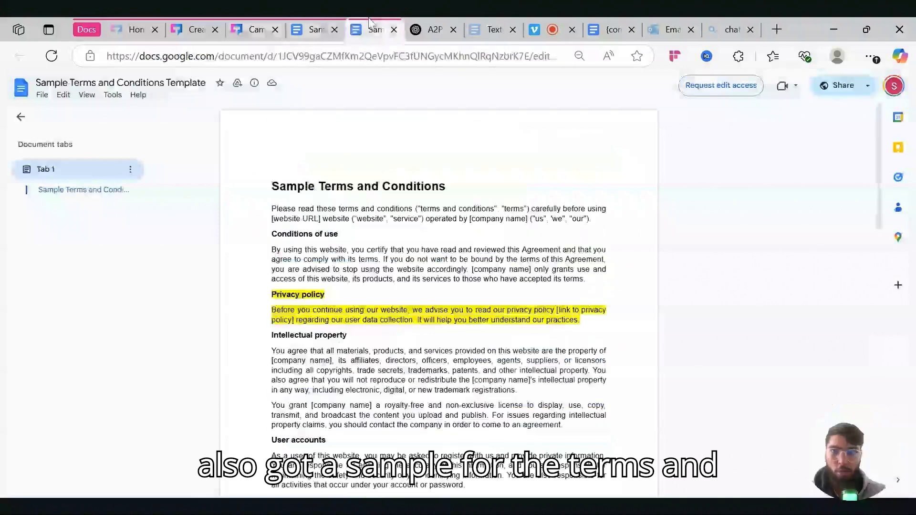
left_click_drag(369, 20, 306, 19)
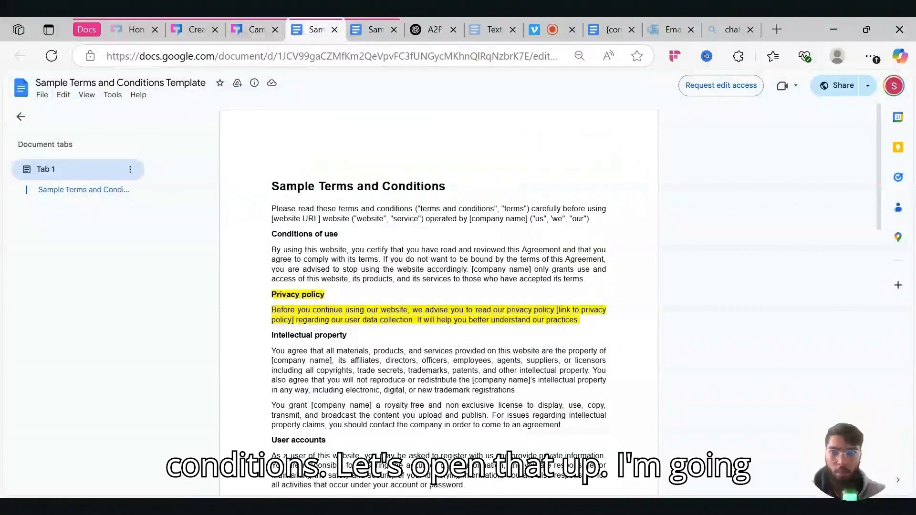
left_click_drag(271, 186, 481, 493)
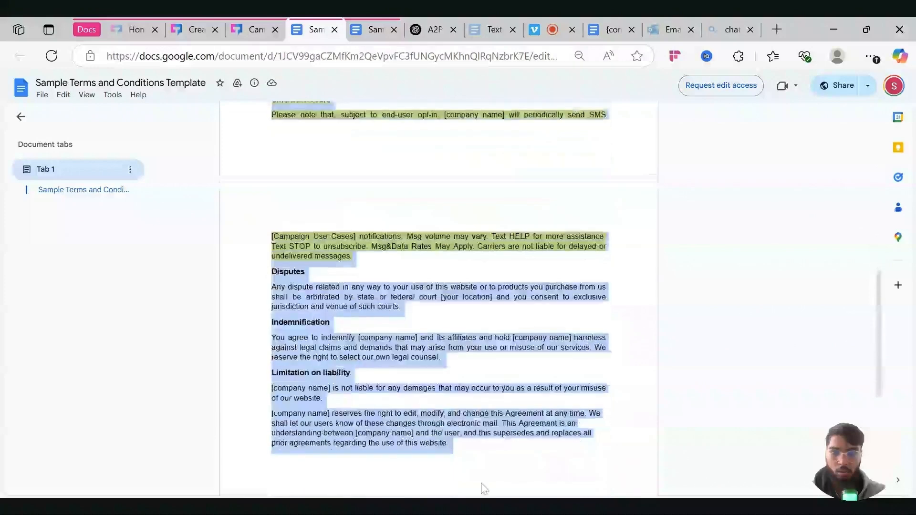
- Send ChatGPT the prompt 'This is a sample of how the terms and conditions should look:' with the pasted sample terms
left_click(433, 29)
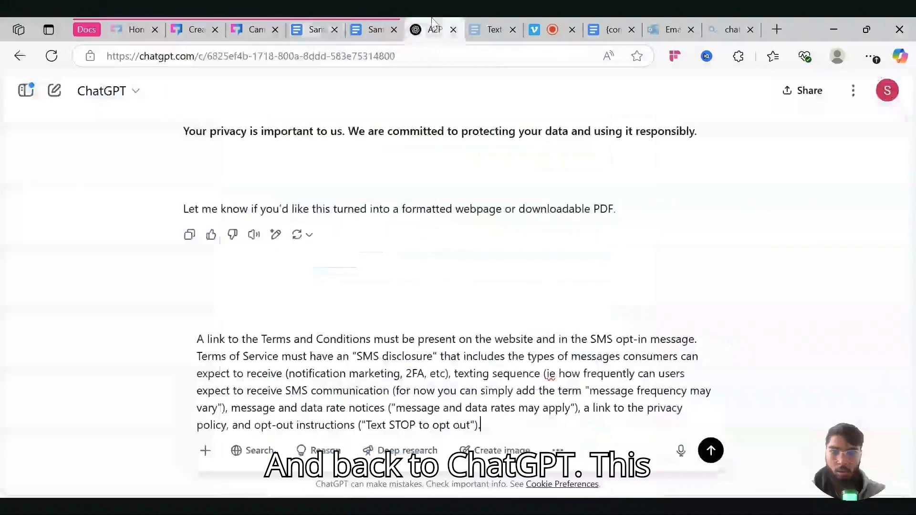
type("Thi")
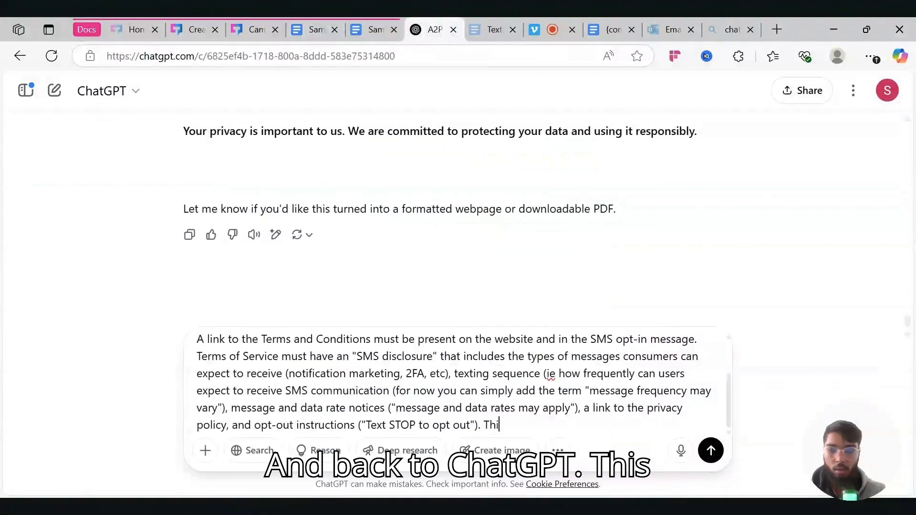
type("s is a sample of the terms")
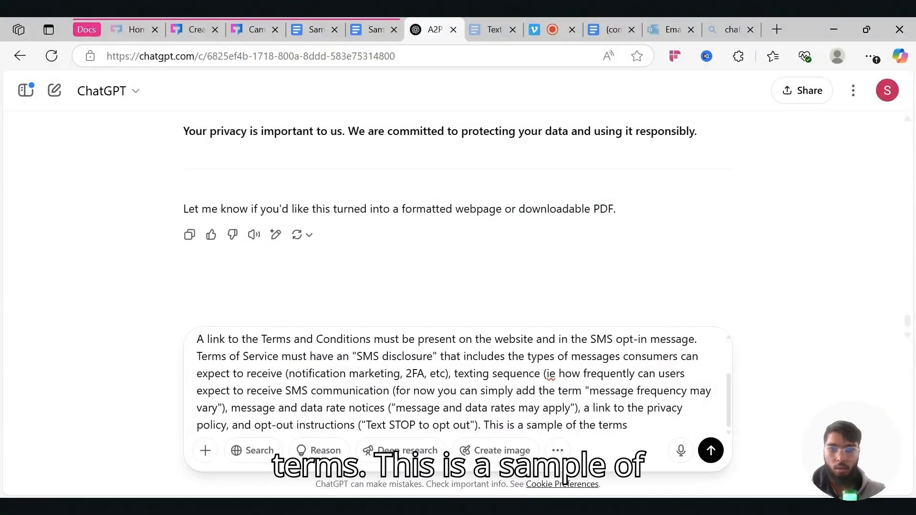
double_click(588, 425)
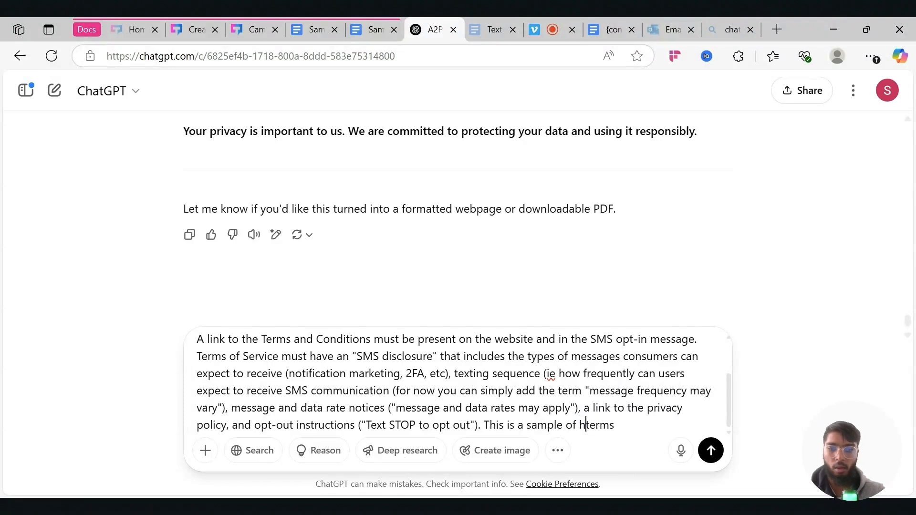
type("how the ")
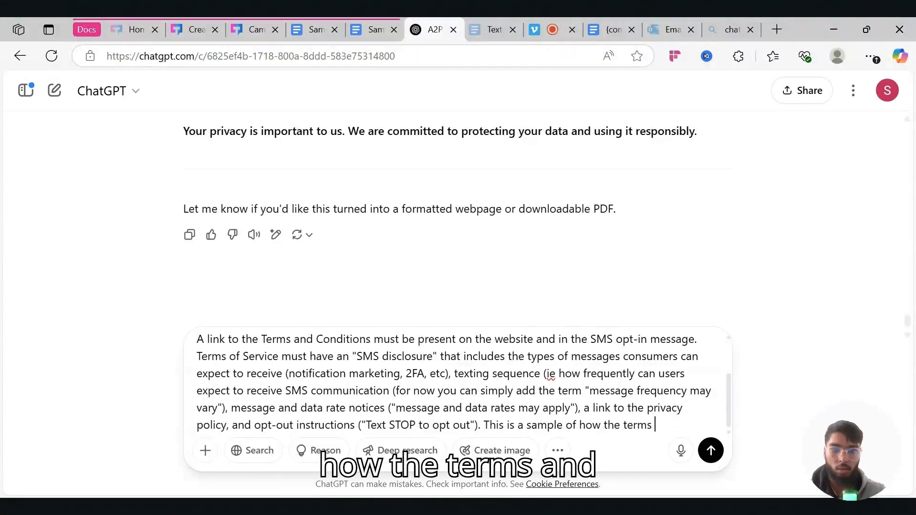
type("d dondirions")
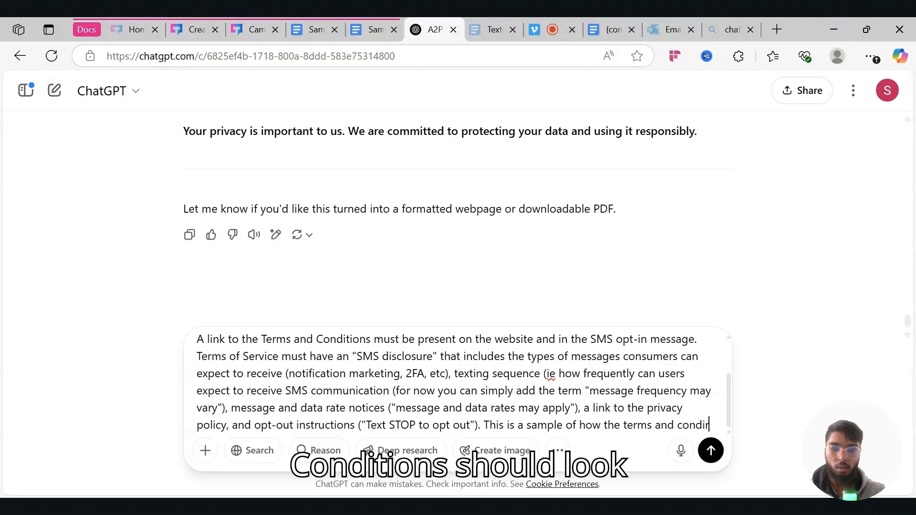
type(" should loo")
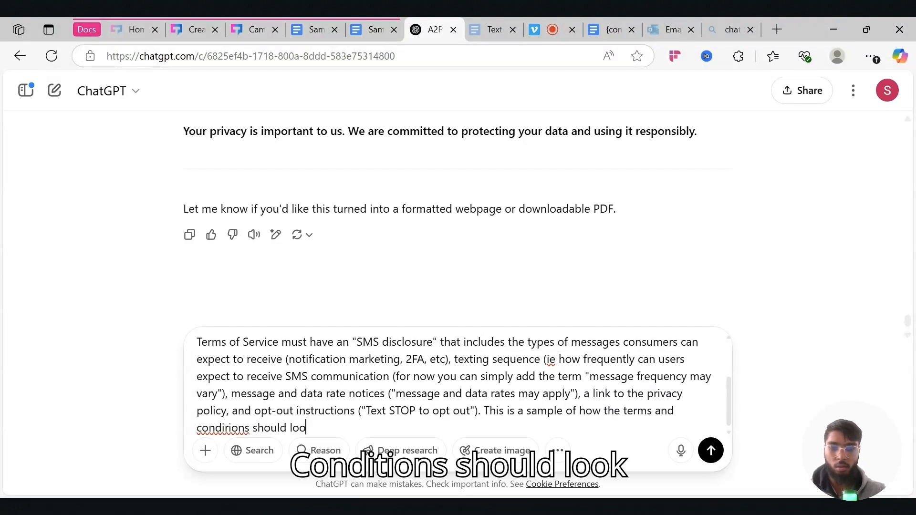
type("k:")
key("ctrl+v")
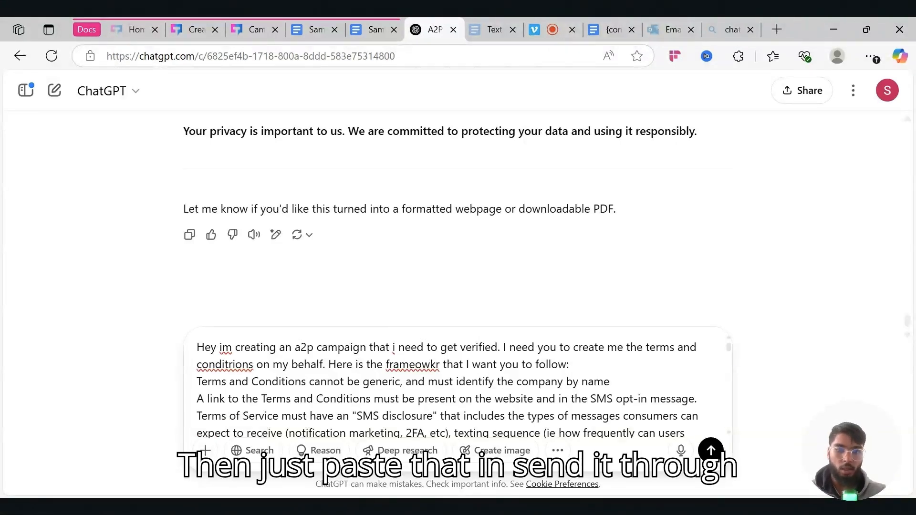
key("Return")
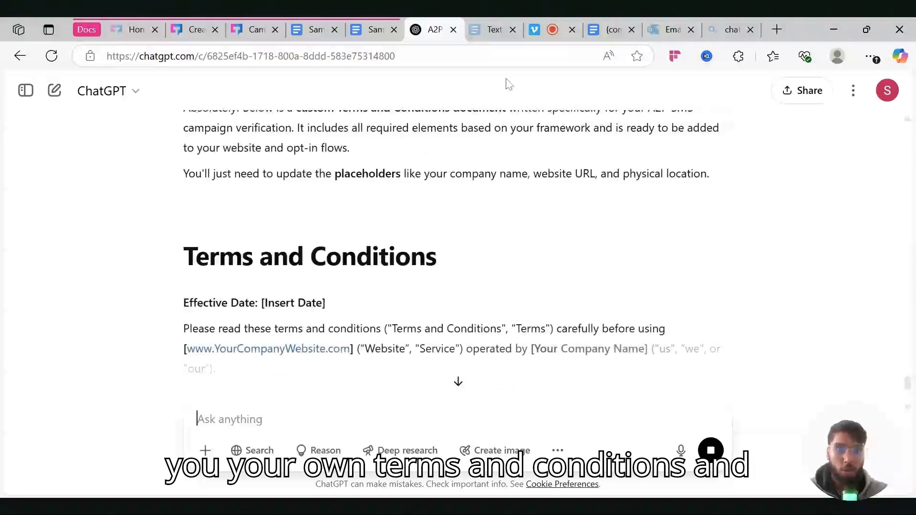
- Compare ChatGPT's Terms and Conditions draft with the company Privacy Policy document
left_click(612, 30)
scroll(432, 315, "down", 2)
scroll(432, 315, "up", 1)
left_click(431, 30)
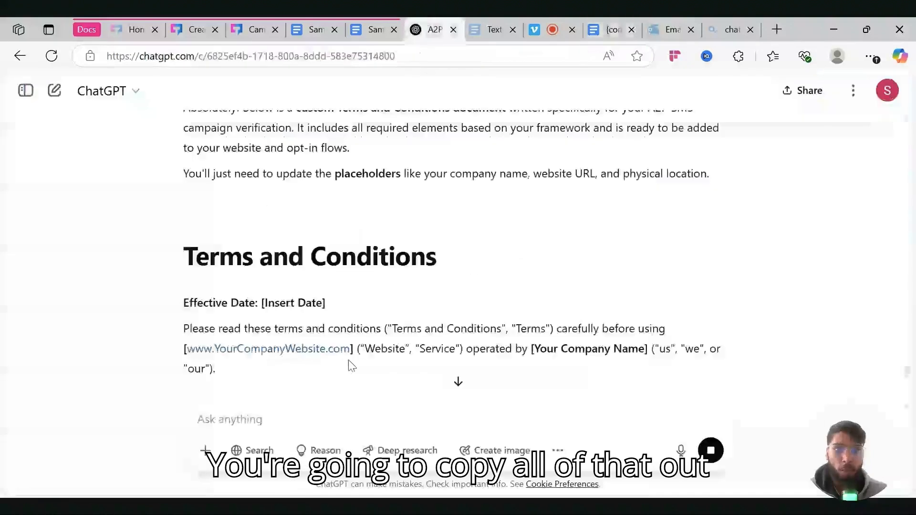
left_click(602, 35)
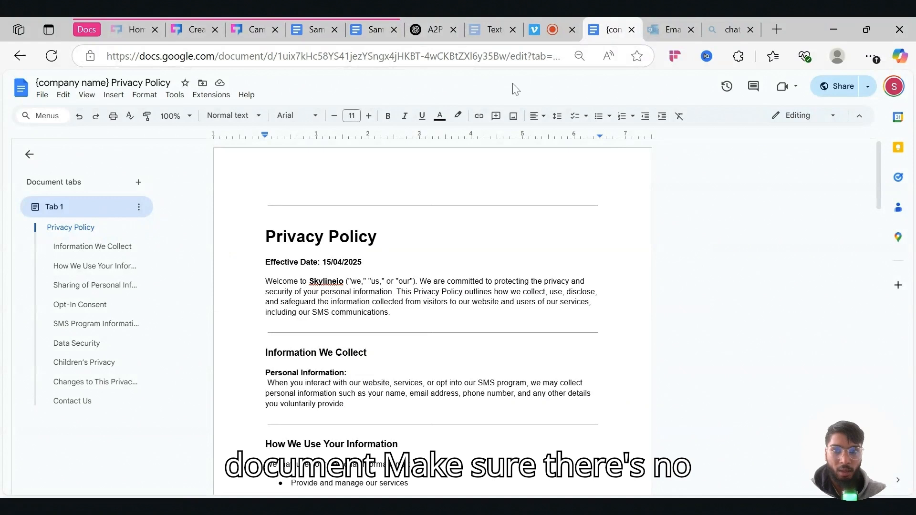
- Share the Privacy Policy doc so anyone with the link can view it, and copy the link
scroll(433, 318, "down", 1)
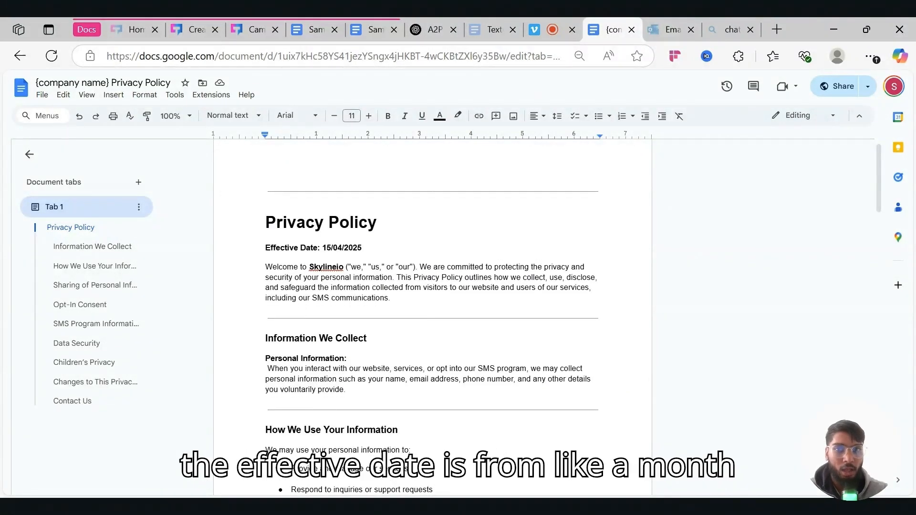
scroll(433, 318, "down", 1)
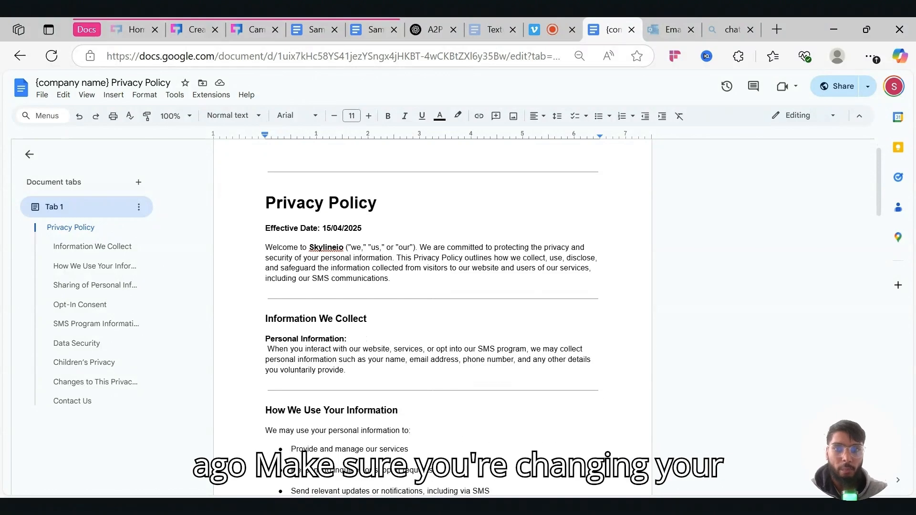
scroll(433, 319, "down", 3)
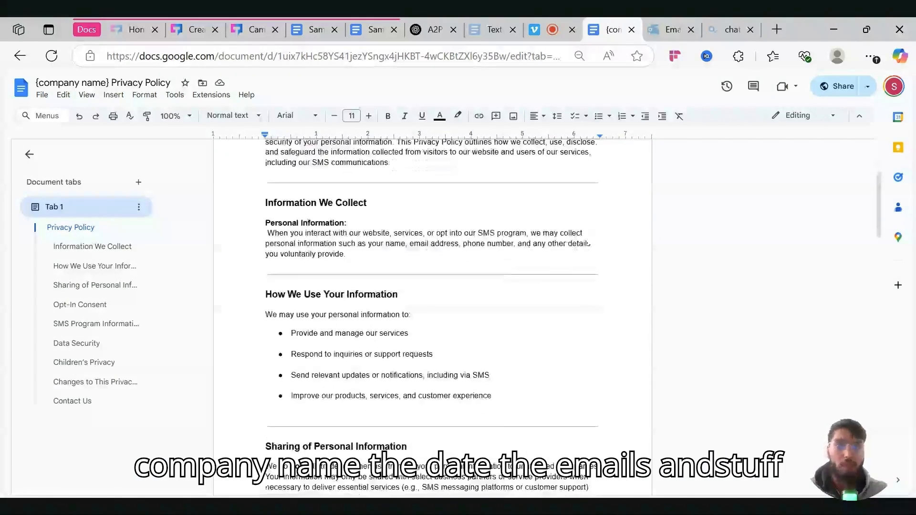
scroll(432, 318, "down", 4)
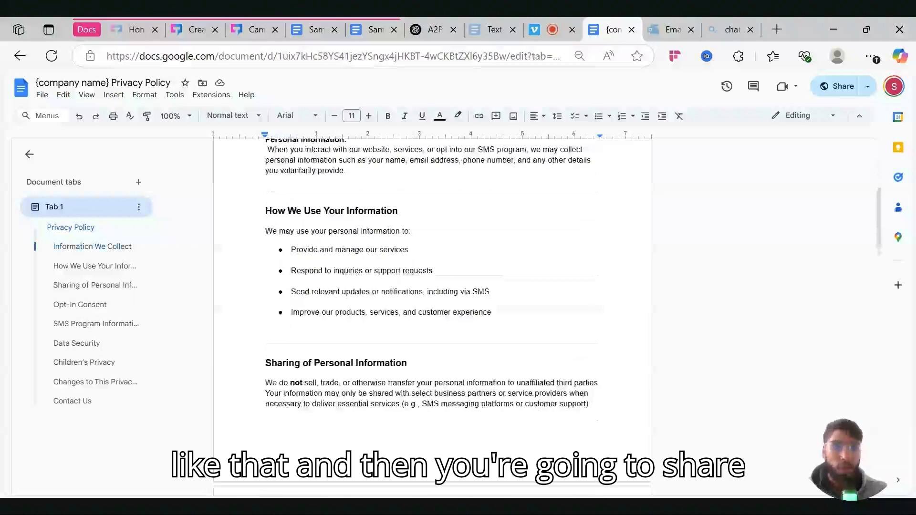
left_click(839, 87)
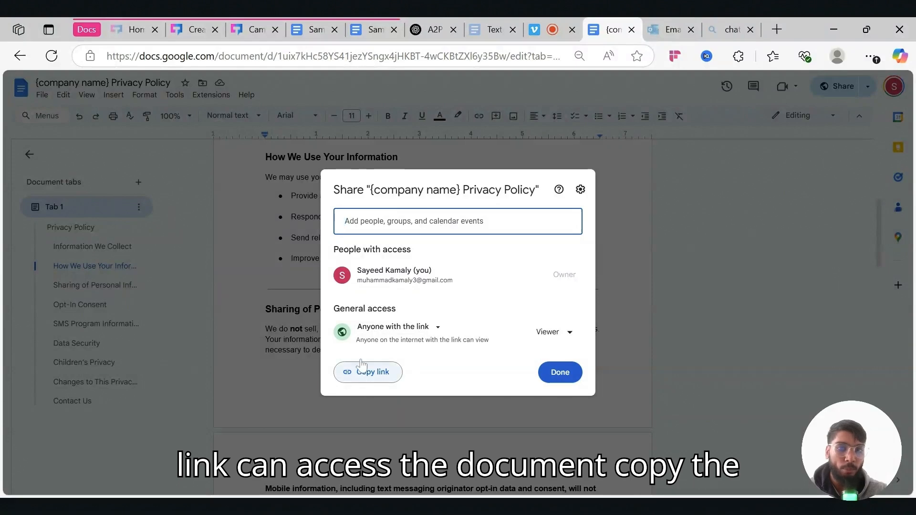
- On TextGrid's Create Campaign page, move to the Terms & Conditions Link field
left_click(256, 30)
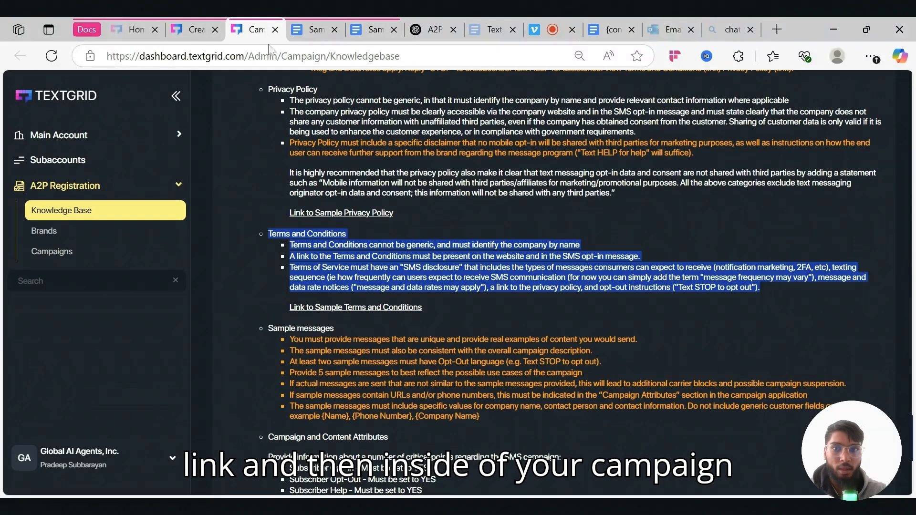
left_click(188, 29)
scroll(444, 368, "down", 2)
key("Tab")
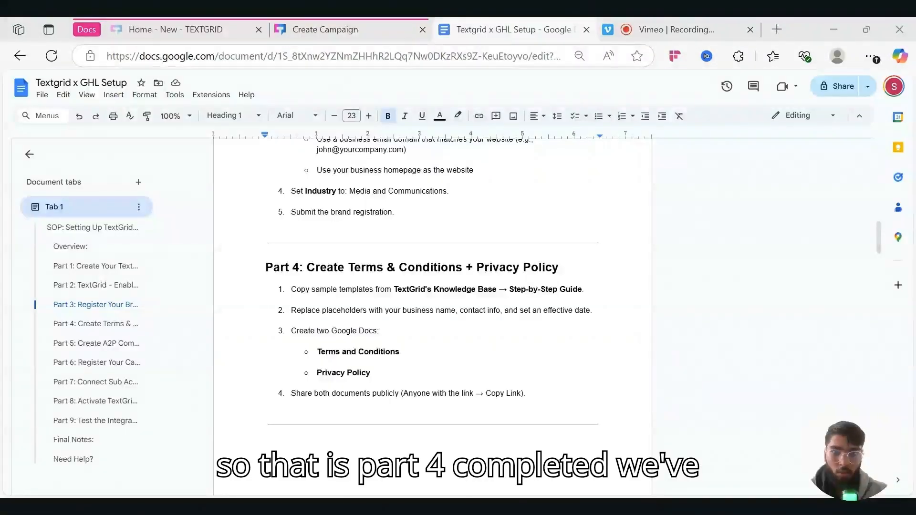
- Read through the guide's Part 4 steps and Part 5 instructions for the A2P compliant form
left_click_drag(266, 268, 519, 393)
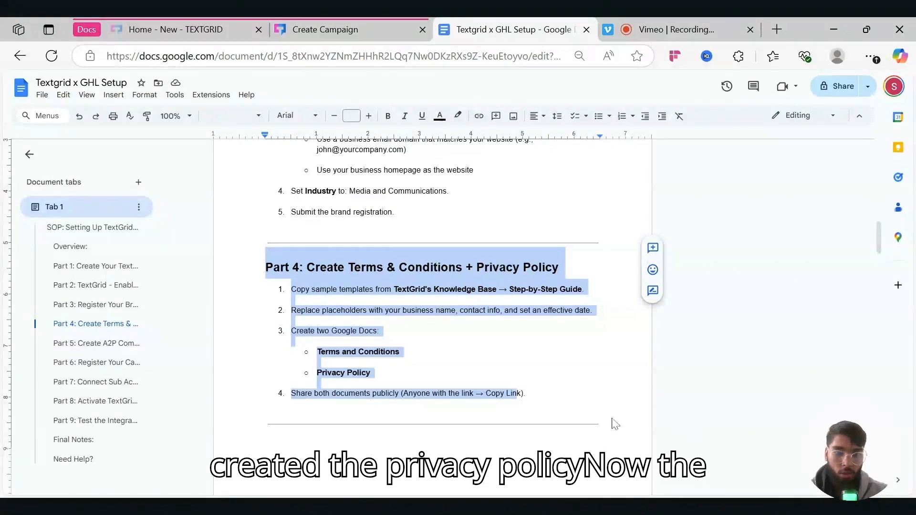
scroll(582, 419, "down", 6)
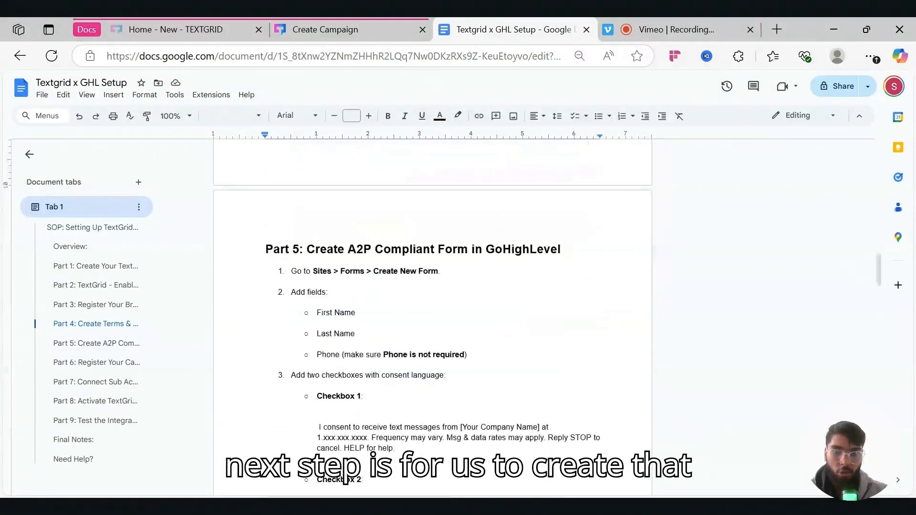
left_click_drag(307, 249, 560, 250)
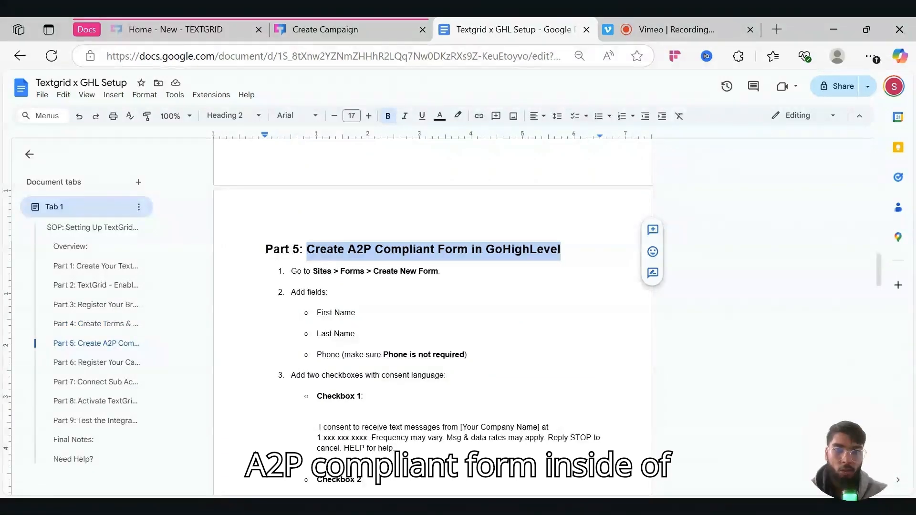
scroll(432, 314, "down", 1)
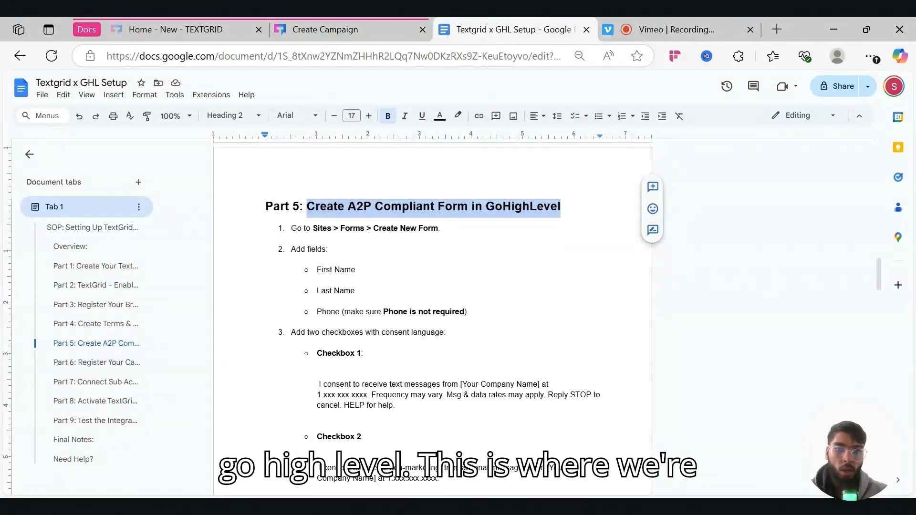
scroll(432, 315, "down", 1)
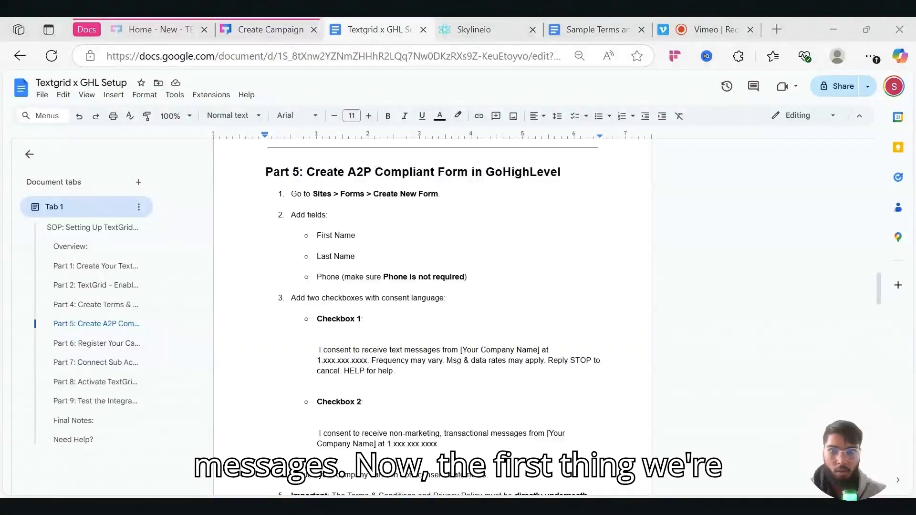
left_click_drag(291, 193, 438, 193)
left_click(465, 29)
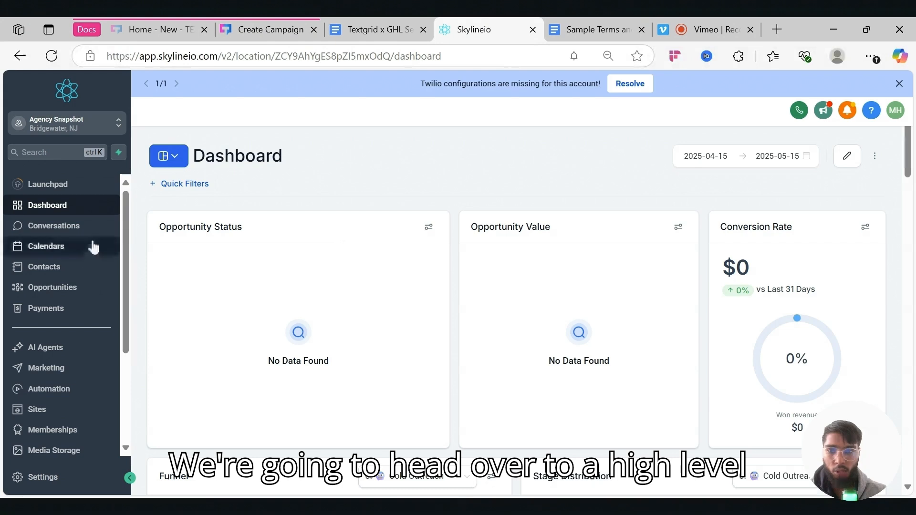
- Create a new blank form, Form 16, from scratch in Sites > Forms > Builder
left_click(50, 413)
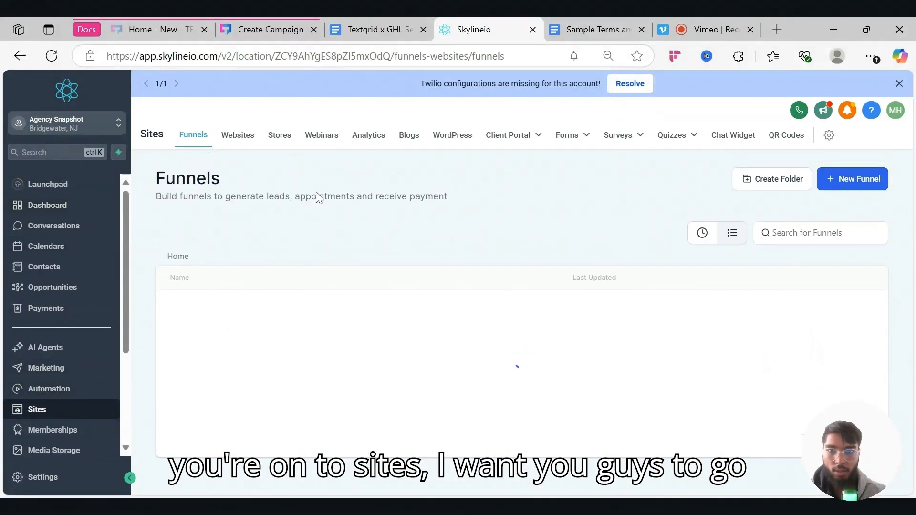
mouse_move(566, 132)
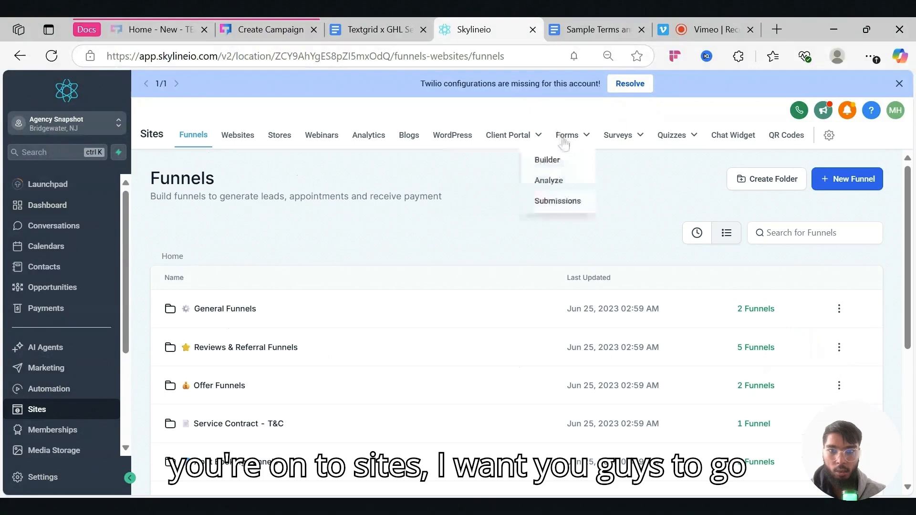
left_click(553, 165)
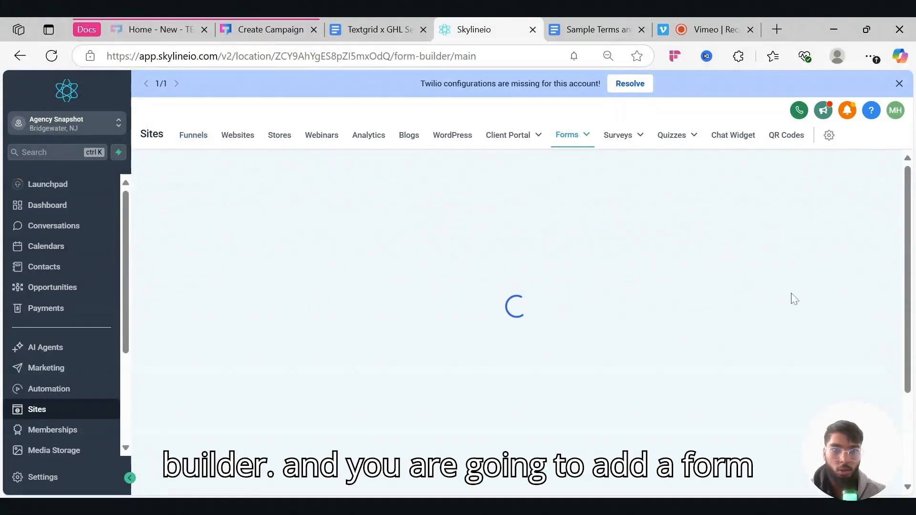
left_click(856, 179)
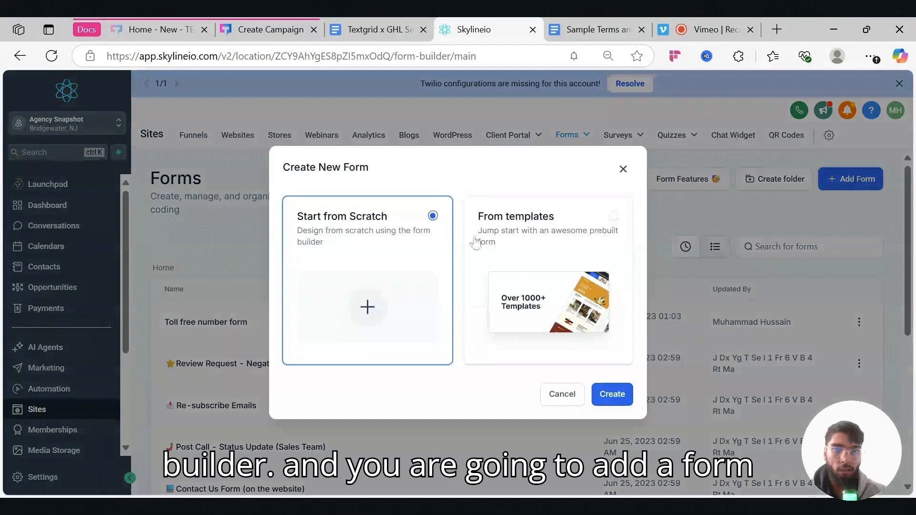
left_click(612, 394)
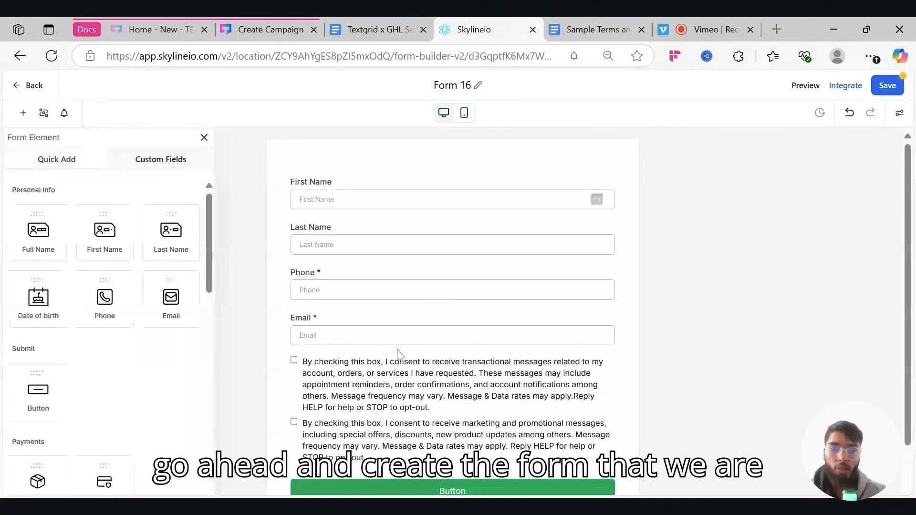
- Compare Form 16's default fields against the field list in the setup guide
left_click(204, 137)
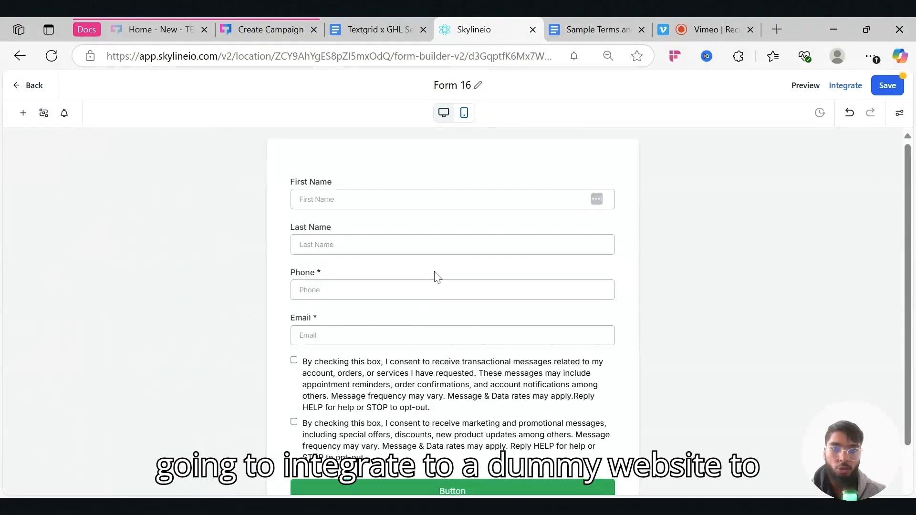
scroll(434, 276, "down", 2)
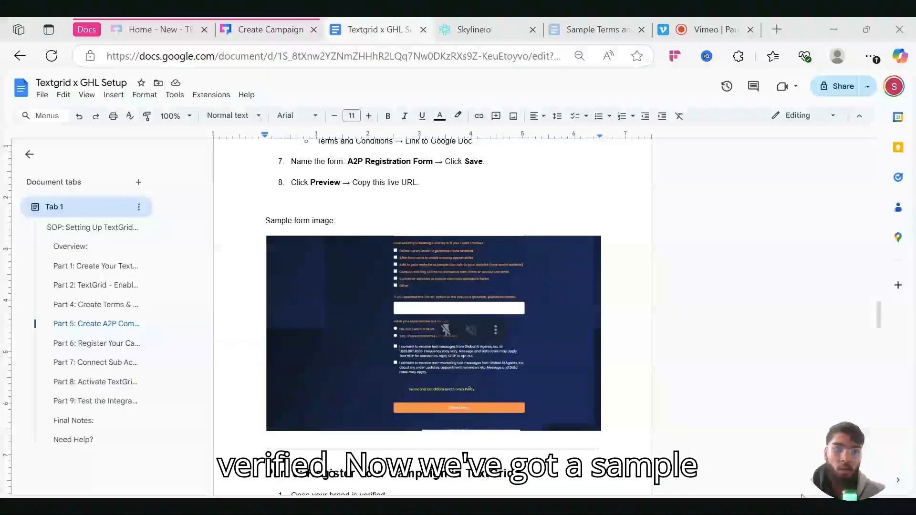
scroll(517, 362, "up", 1)
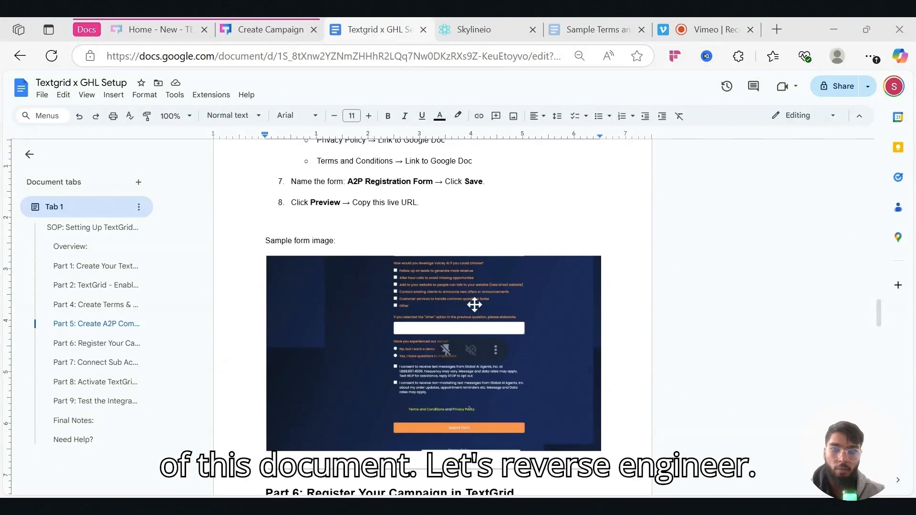
scroll(461, 343, "up", 10)
scroll(464, 343, "up", 1)
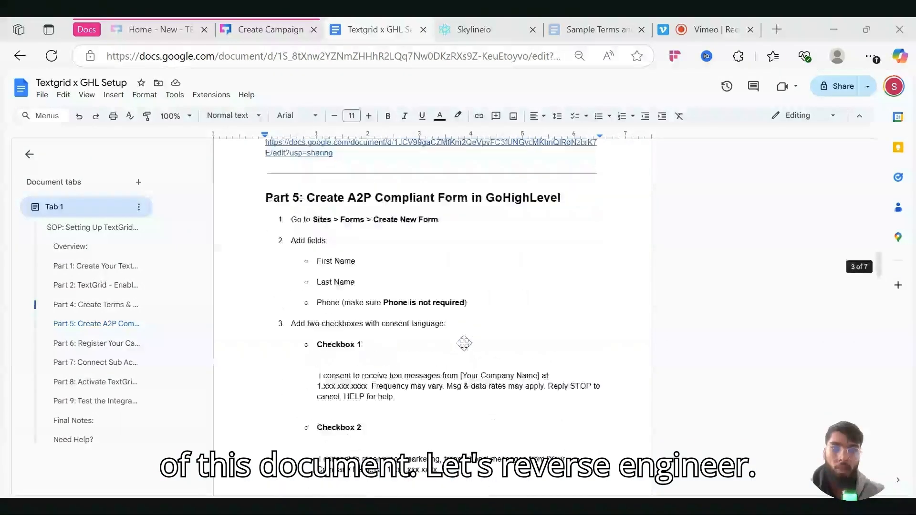
scroll(464, 343, "down", 2)
left_click_drag(291, 200, 472, 264)
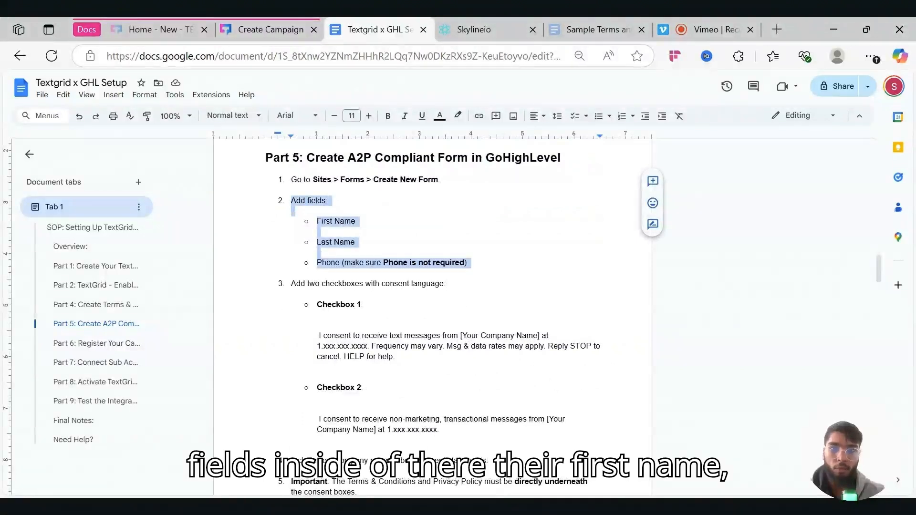
- Delete the Email field from Form 16, keeping name, phone and the two consent checkboxes
left_click(472, 29)
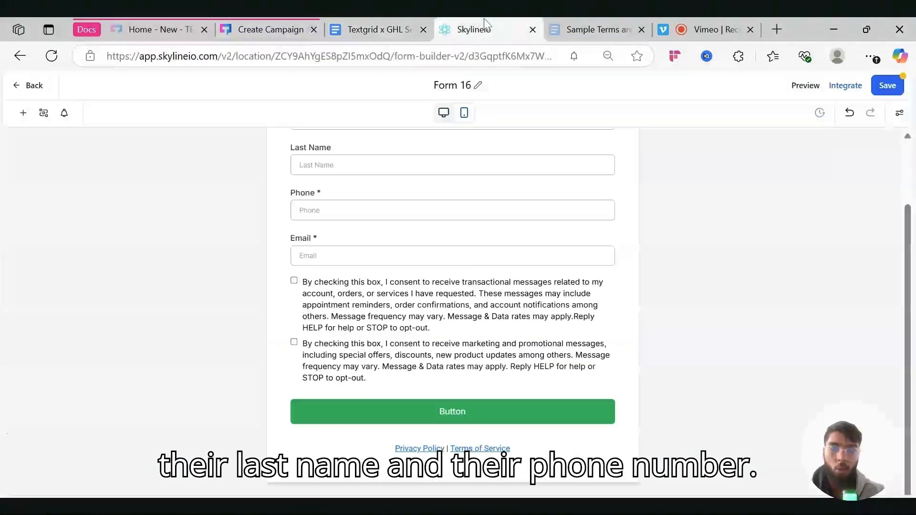
scroll(375, 195, "up", 2)
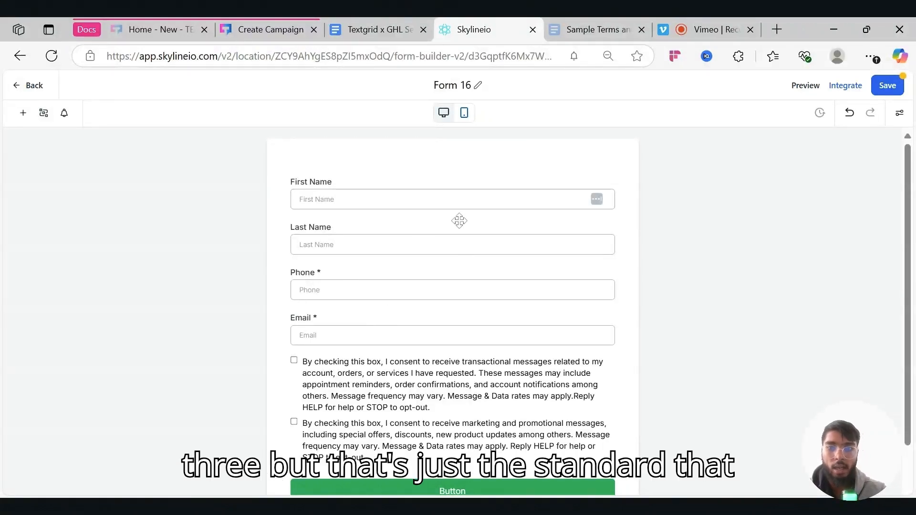
left_click(379, 29)
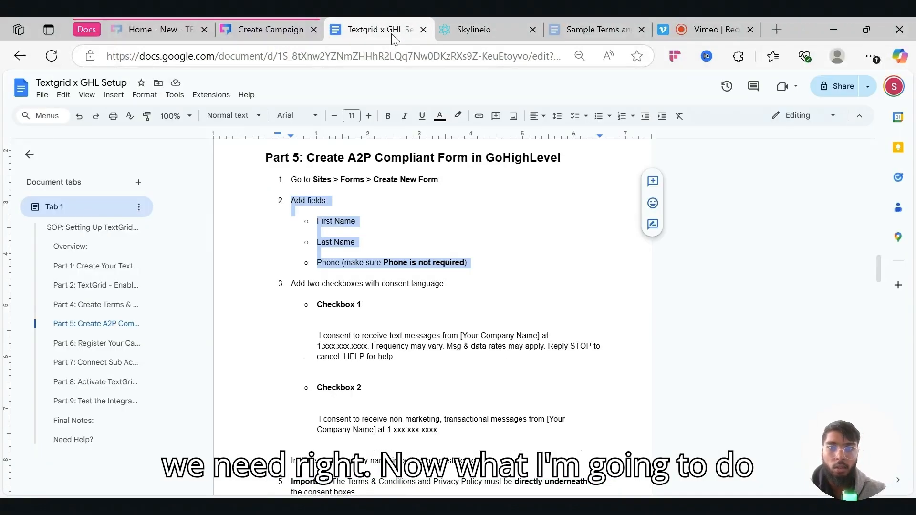
left_click(464, 24)
left_click(555, 316)
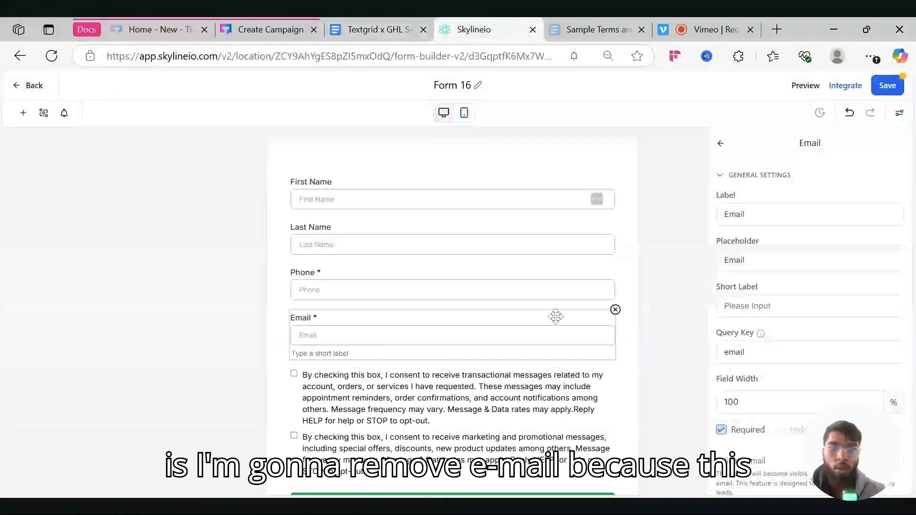
left_click(615, 310)
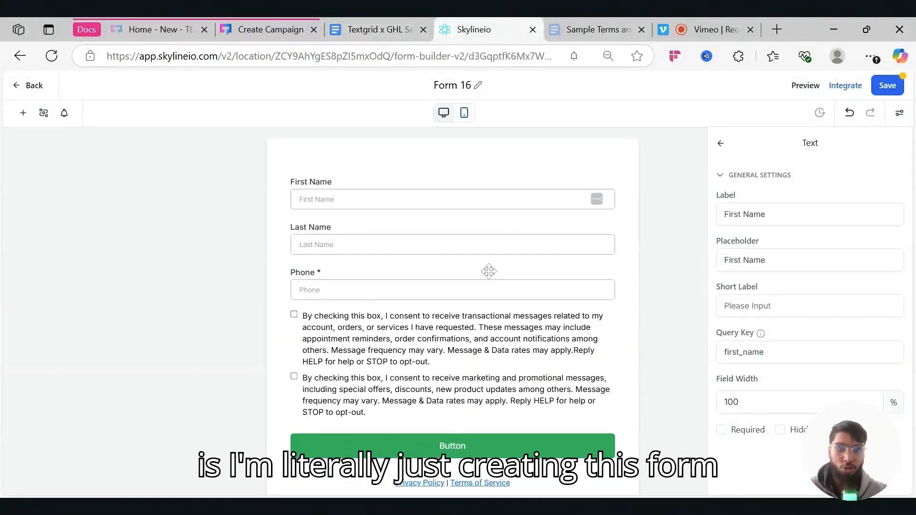
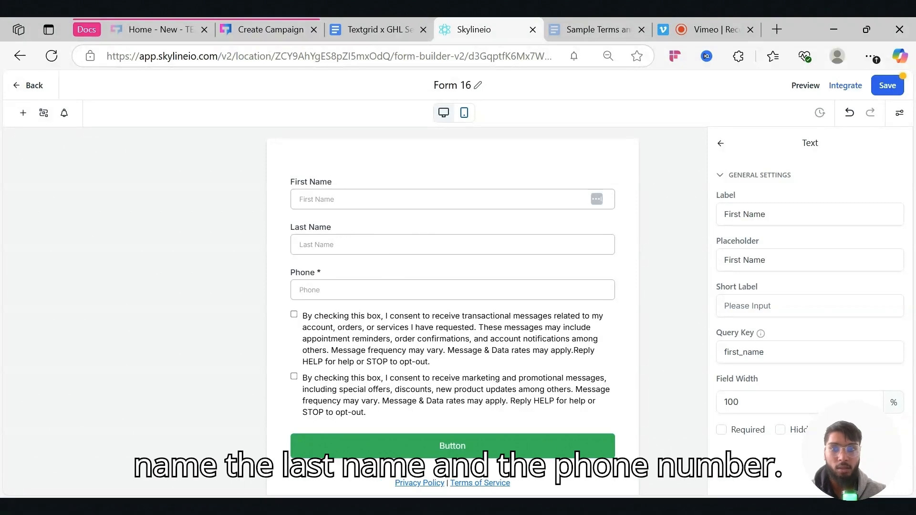
- Copy the Checkbox 1 consent message from the Textgrid x GHL Setup doc
left_click(371, 34)
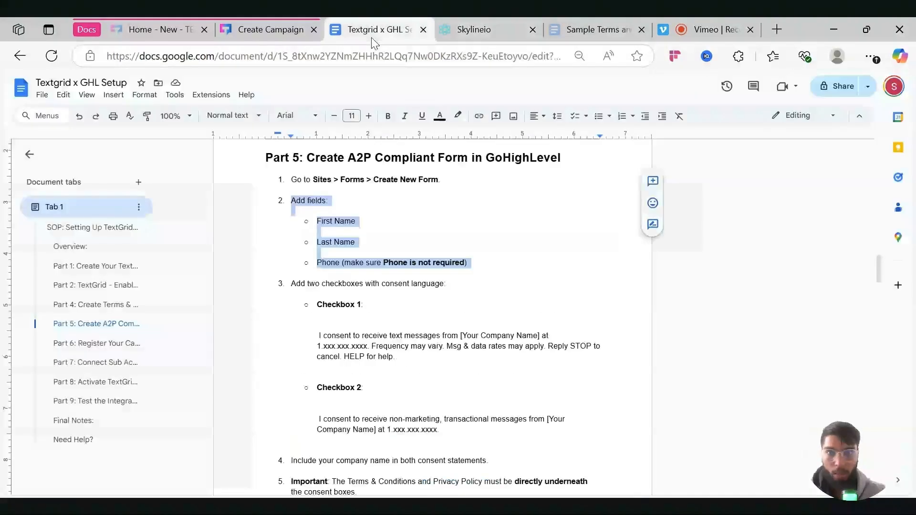
scroll(432, 286, "down", 1)
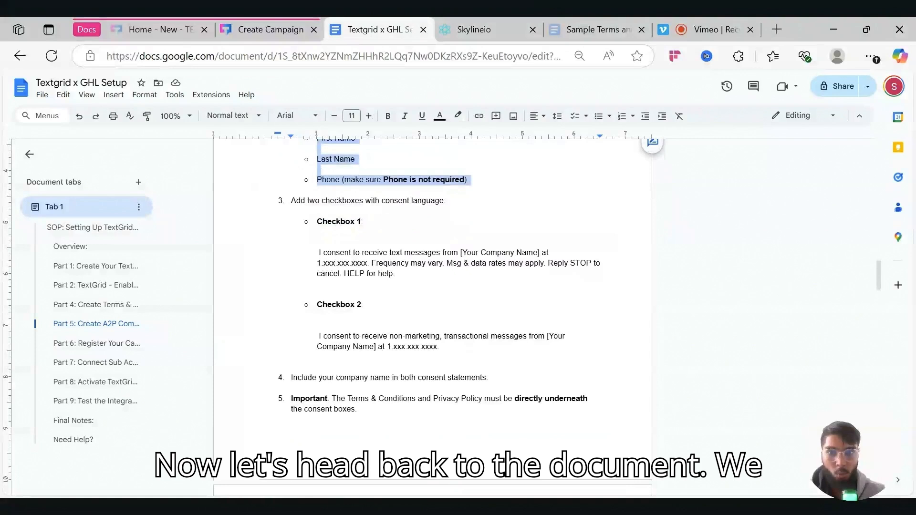
triple_click(369, 201)
left_click_drag(316, 220, 460, 355)
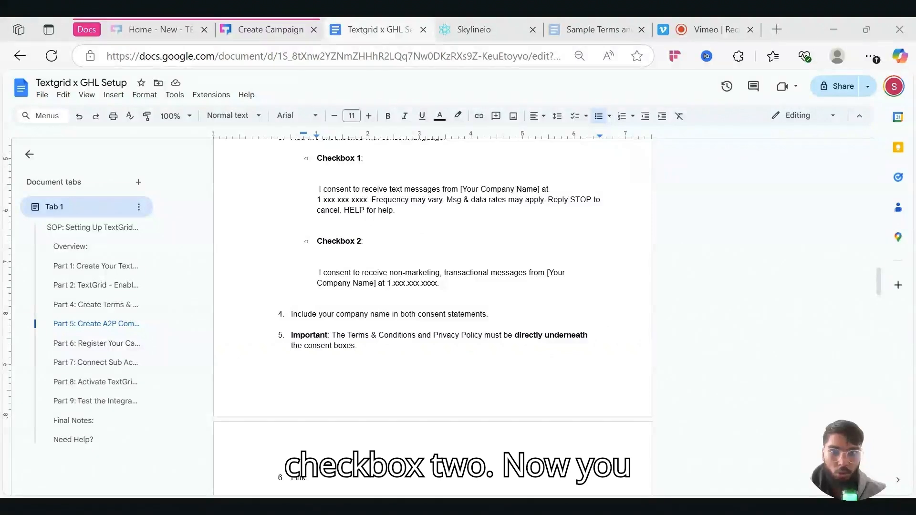
triple_click(365, 190)
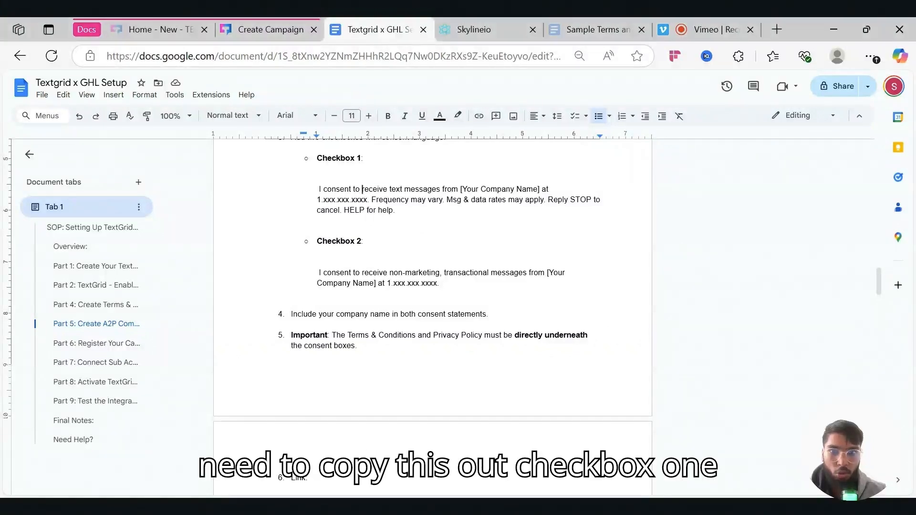
left_click(401, 200)
left_click_drag(395, 210, 317, 190)
key("ctrl+c")
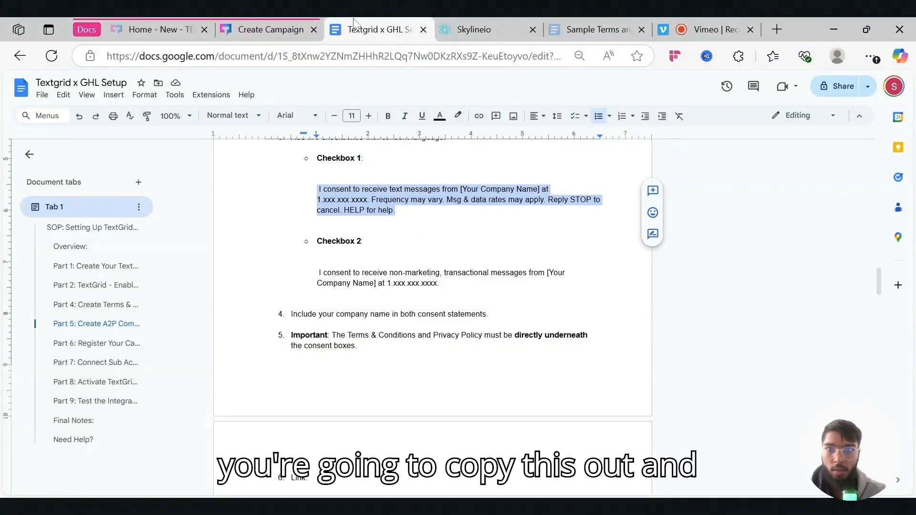
left_click(267, 29)
left_click(507, 27)
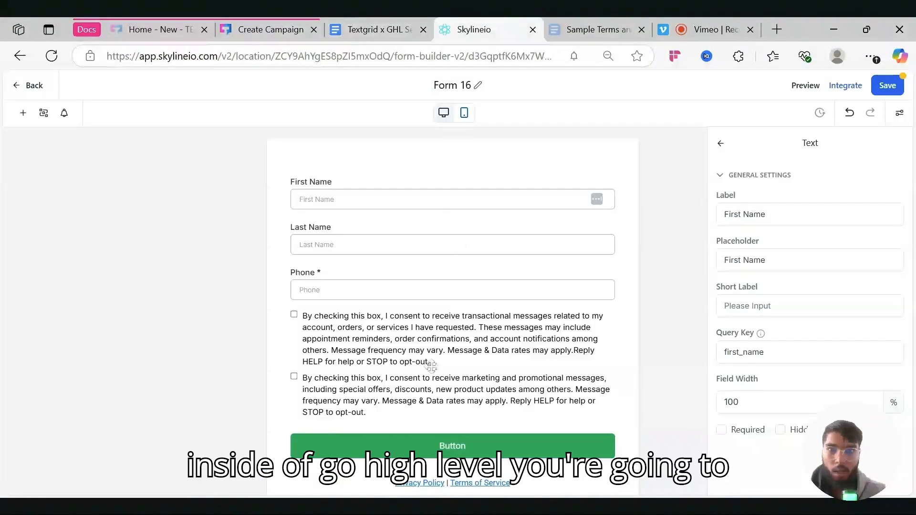
- Paste the Checkbox 1 consent message over the form's first T & C checkbox text
left_click(410, 343)
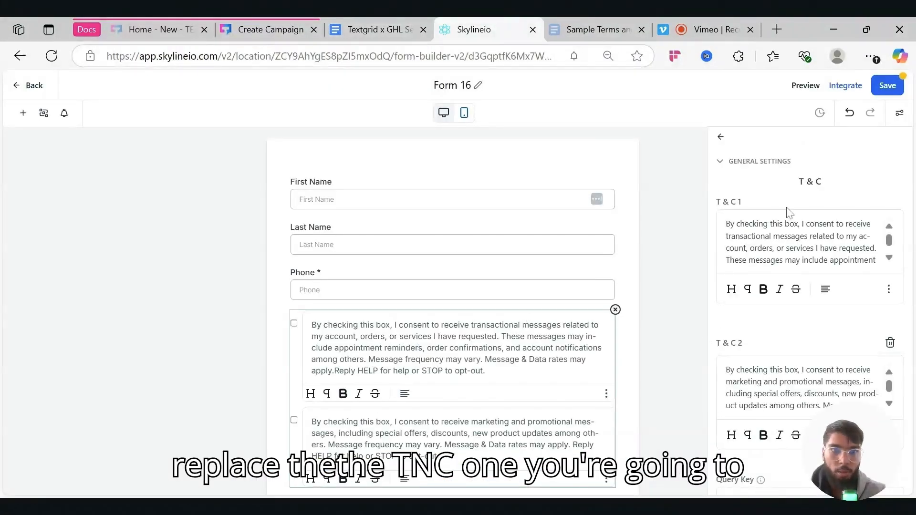
left_click_drag(726, 224, 860, 286)
key("ctrl+v")
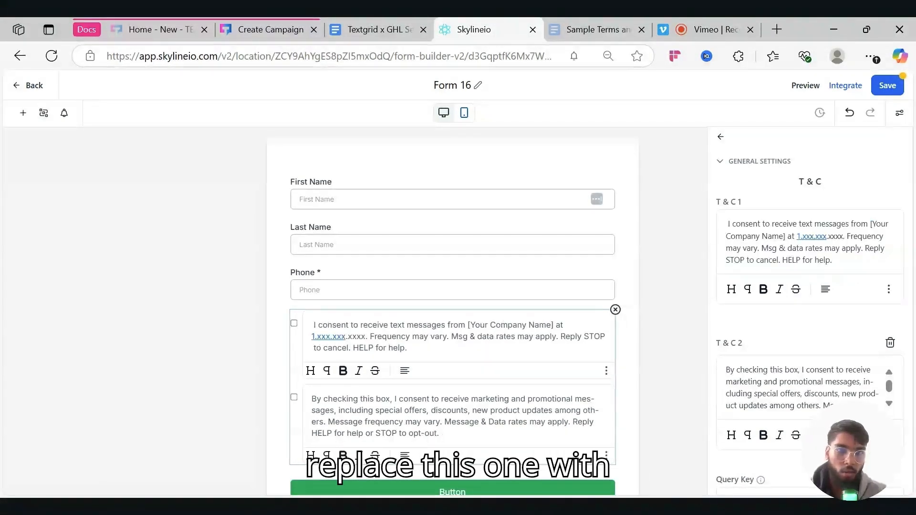
key("BackSpace")
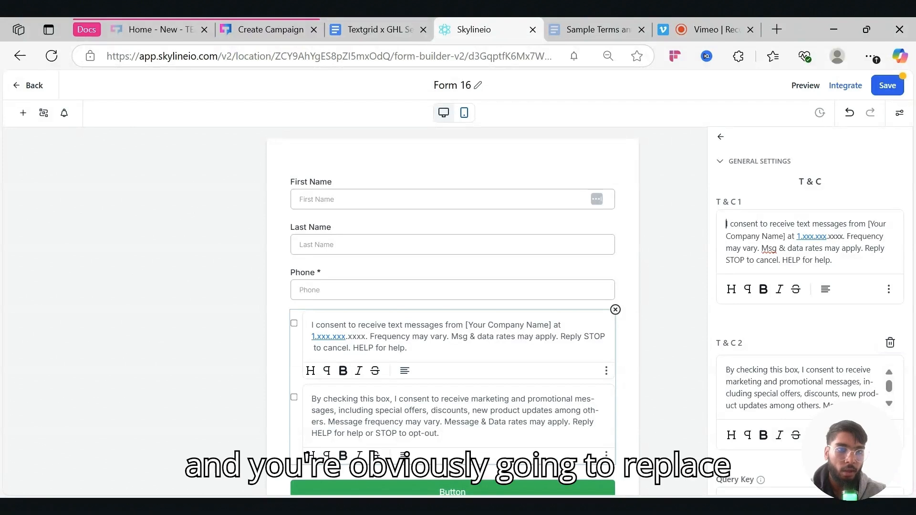
- Replace the [Your Company Name] placeholder with Skylineio and set the number to 1.570.8989
left_click_drag(868, 224, 784, 236)
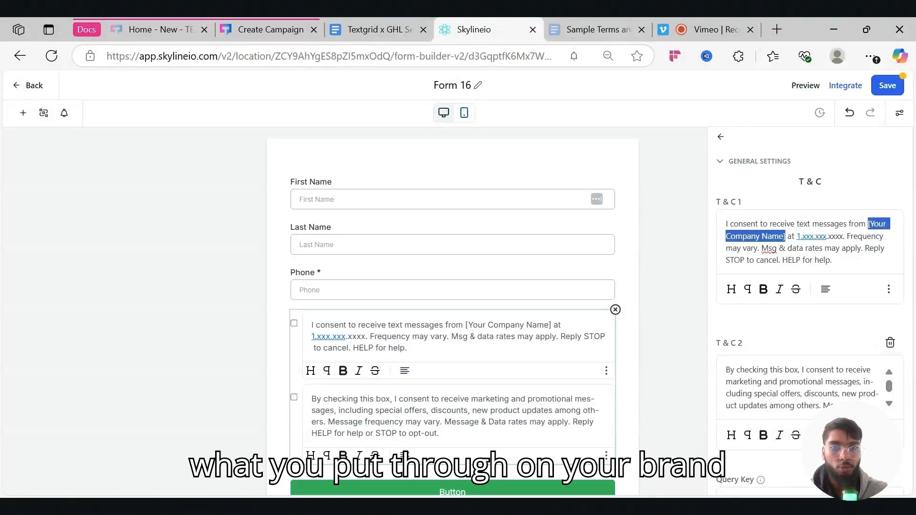
type("Skylineio")
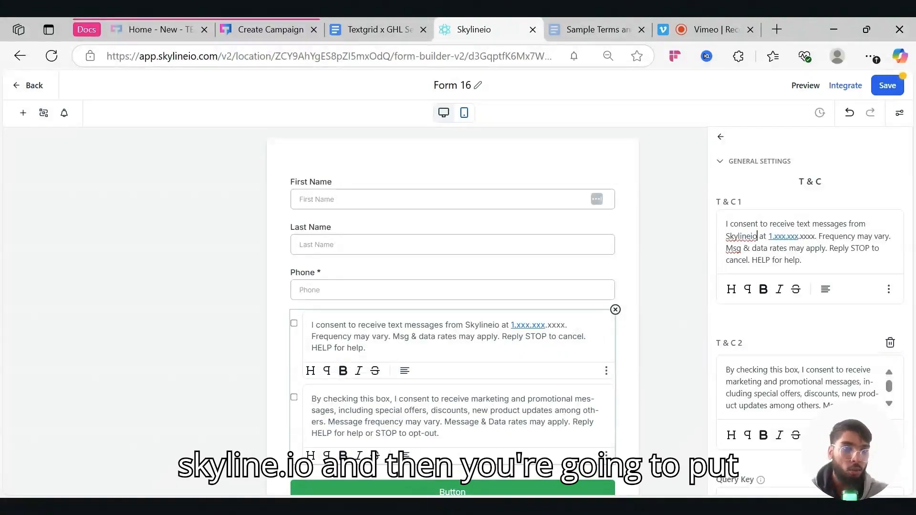
key("BackSpace")
key("BackSpace")
key("BackSpace")
key("BackSpace")
key("BackSpace")
key("BackSpace")
key("BackSpace")
key("BackSpace")
key("BackSpace")
key("BackSpace")
key("BackSpace")
key("BackSpace")
key("BackSpace")
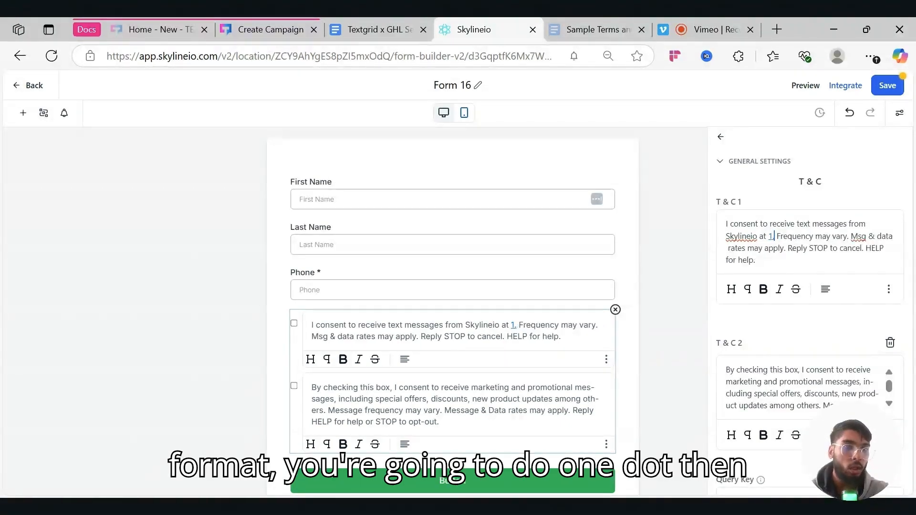
type("570")
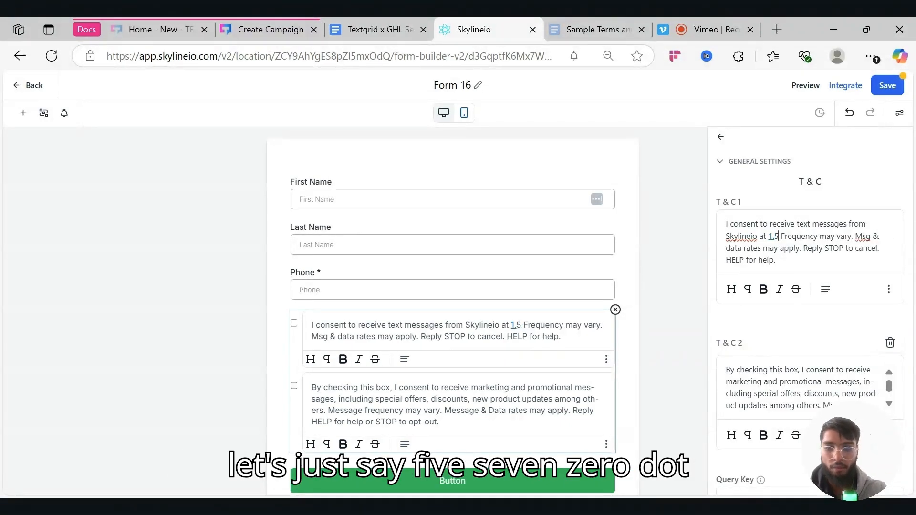
type(".8989")
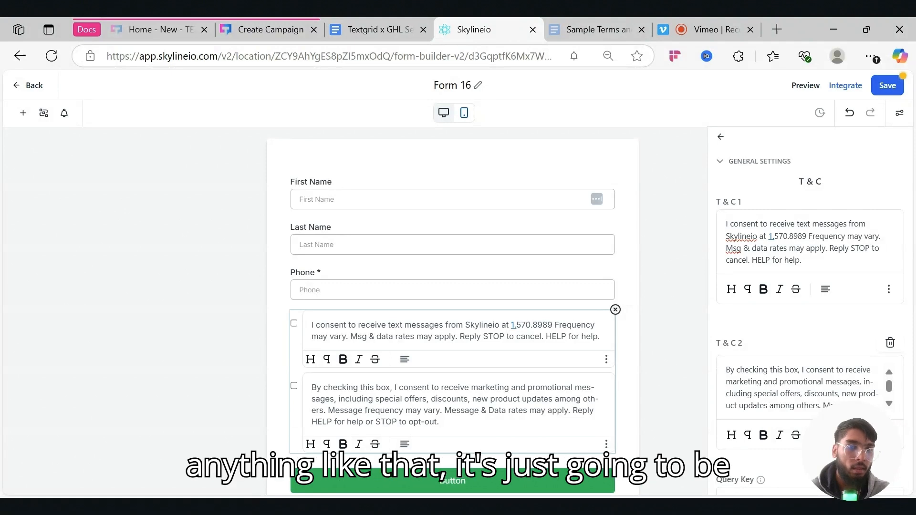
key("BackSpace")
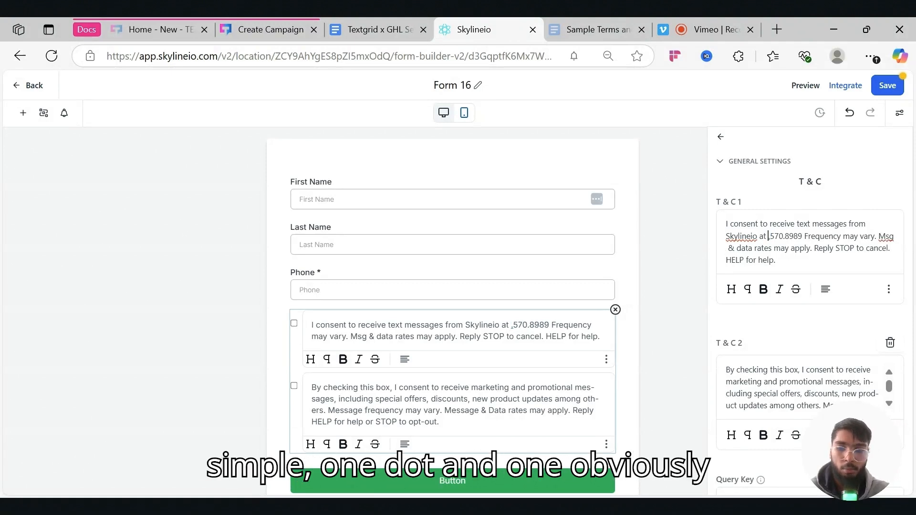
type("1")
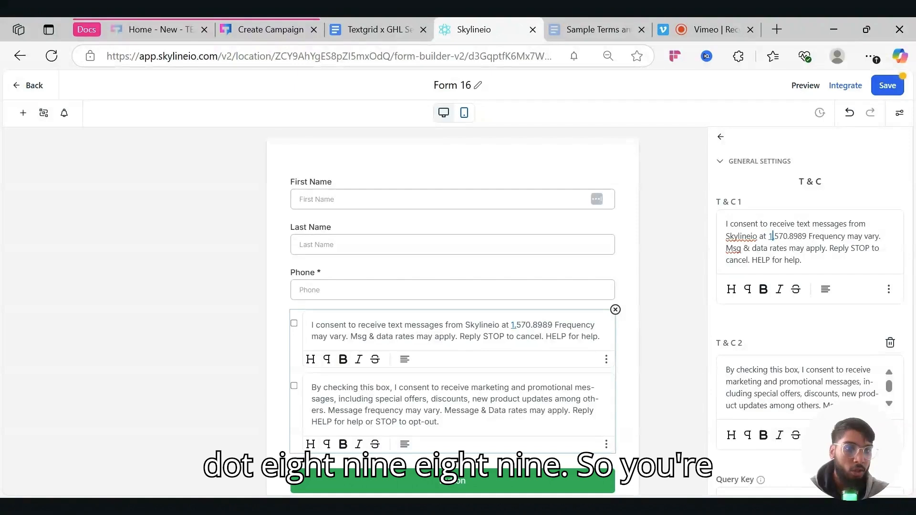
left_click(778, 236)
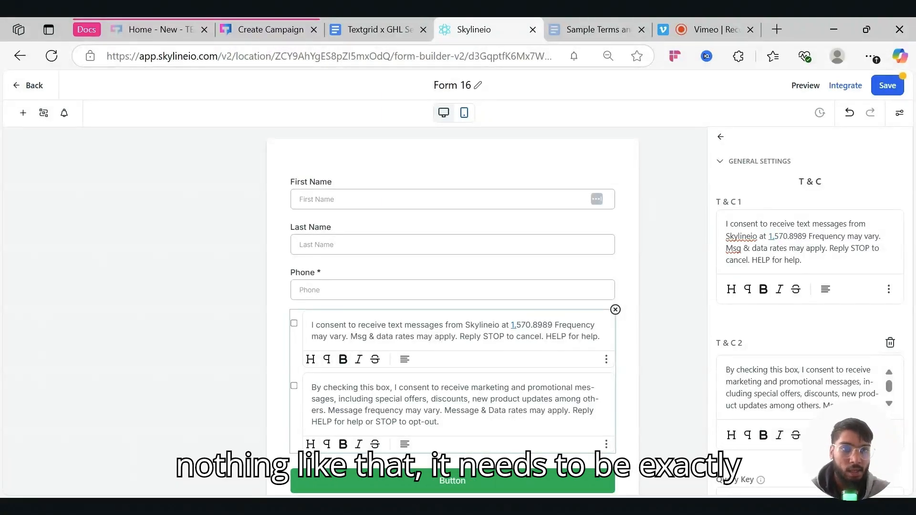
scroll(810, 311, "down", 1)
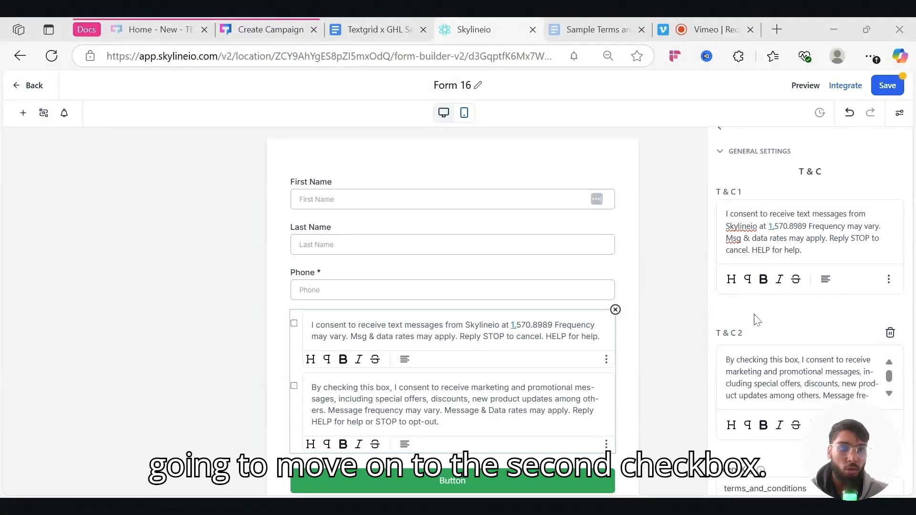
left_click(382, 30)
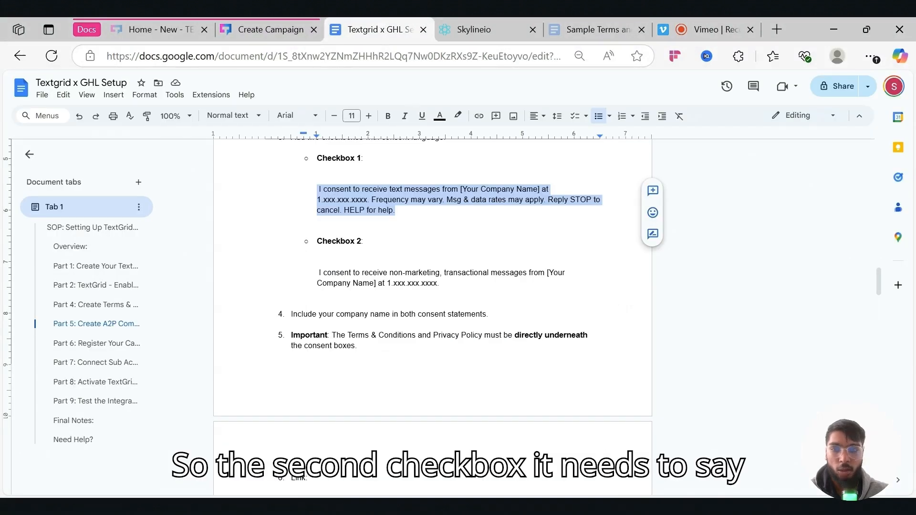
- Paste the Checkbox 2 transactional-messages consent into T & C 2, naming Skylineio at 1.570.8989
left_click_drag(318, 272, 443, 283)
key("ctrl+c")
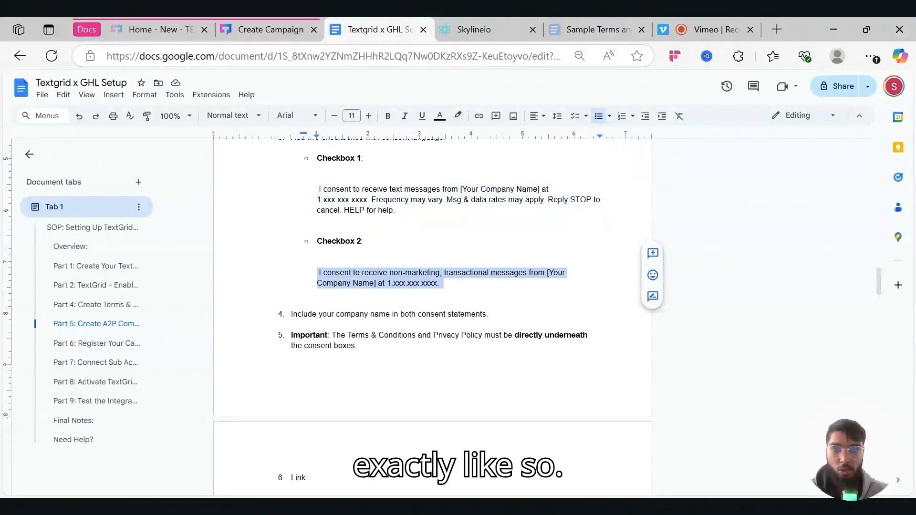
left_click(448, 21)
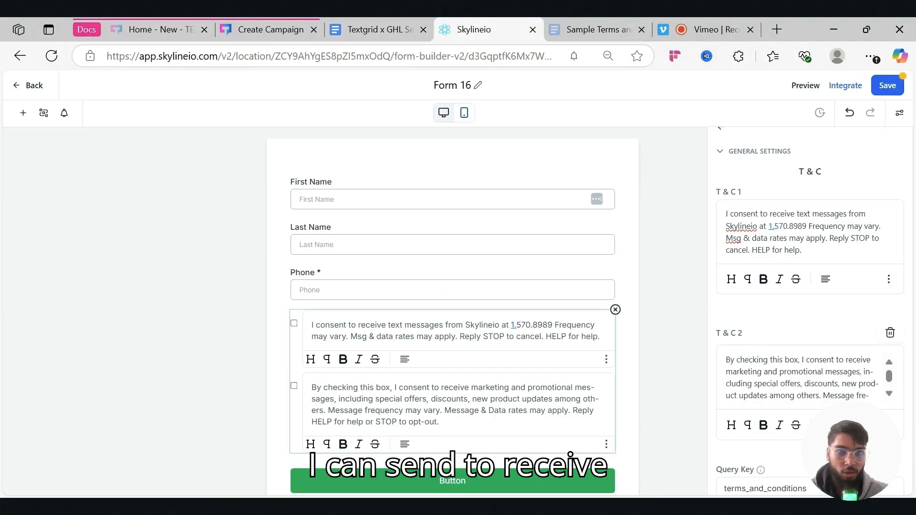
key("ctrl+a")
key("ctrl+v")
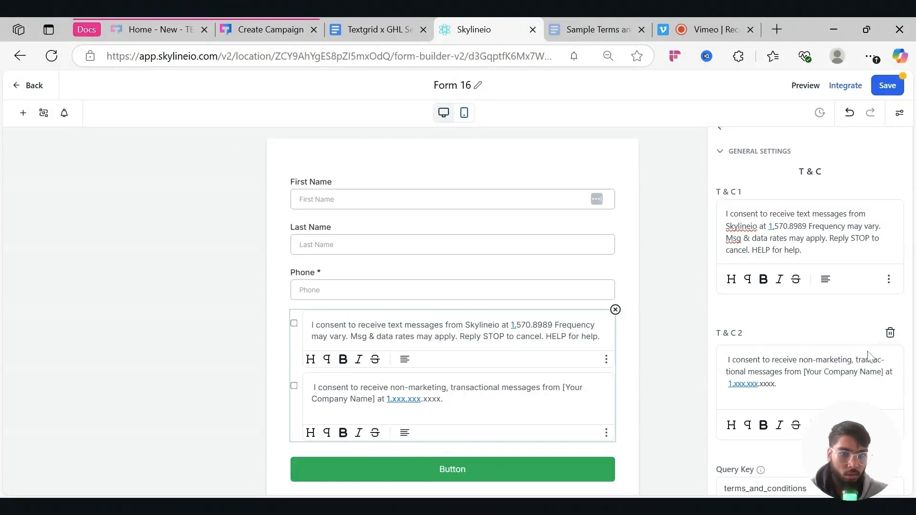
key("BackSpace")
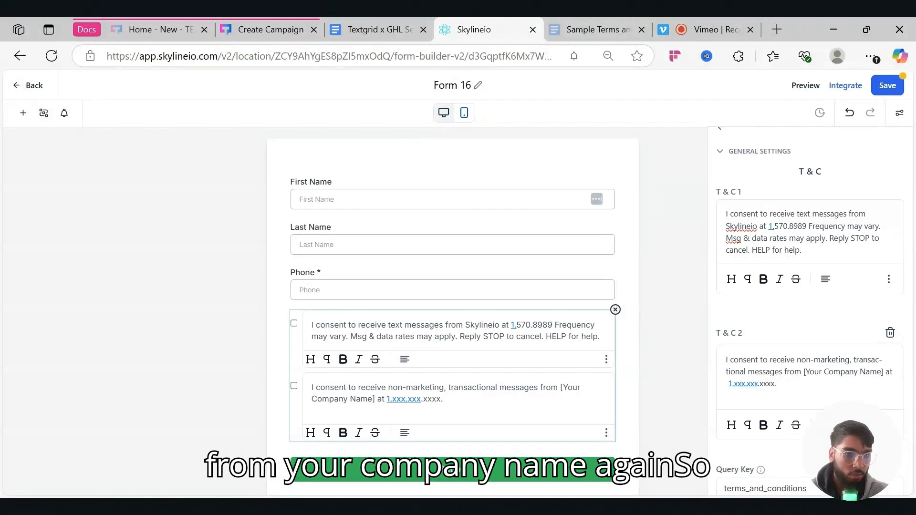
left_click_drag(803, 372, 877, 371)
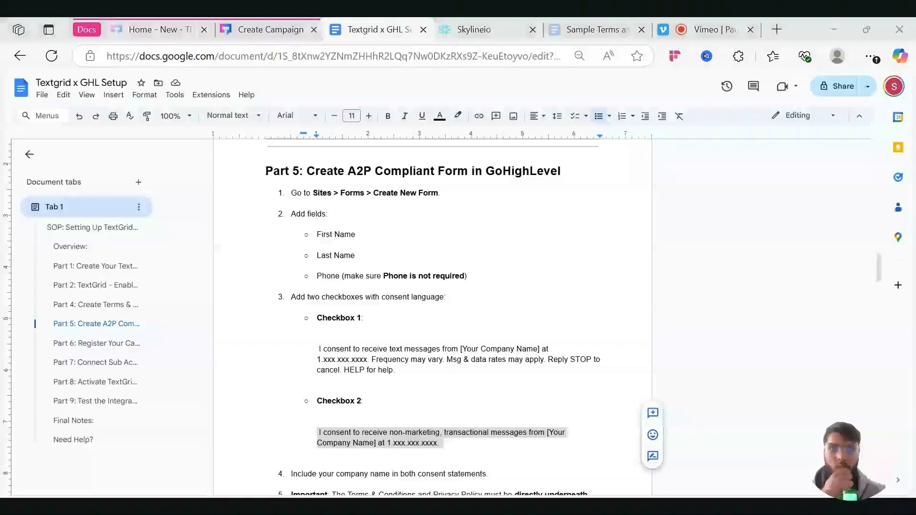
left_click(465, 22)
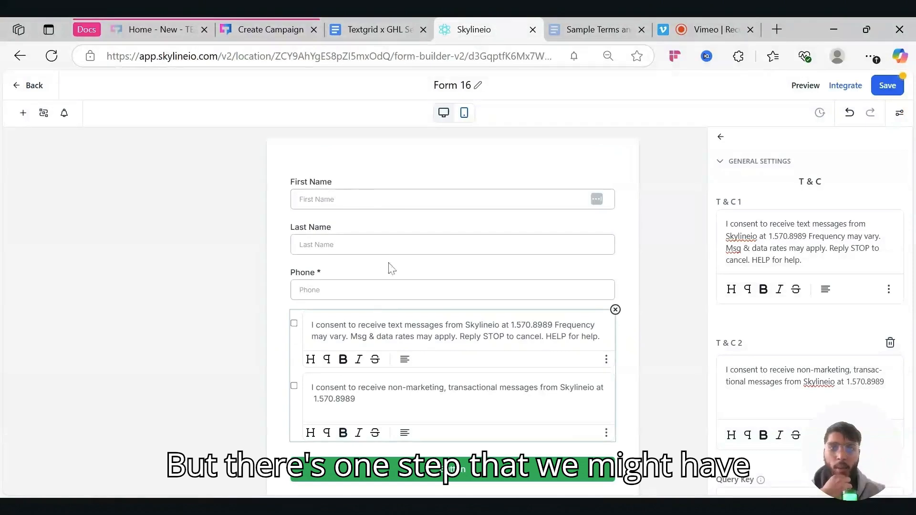
- Untick Required on Form 16's Phone field so the phone number is optional
left_click(364, 273)
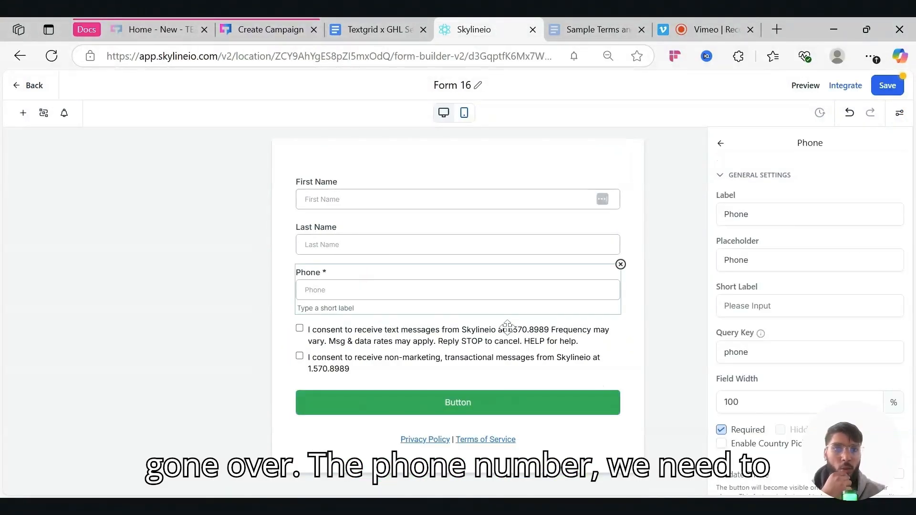
left_click(721, 429)
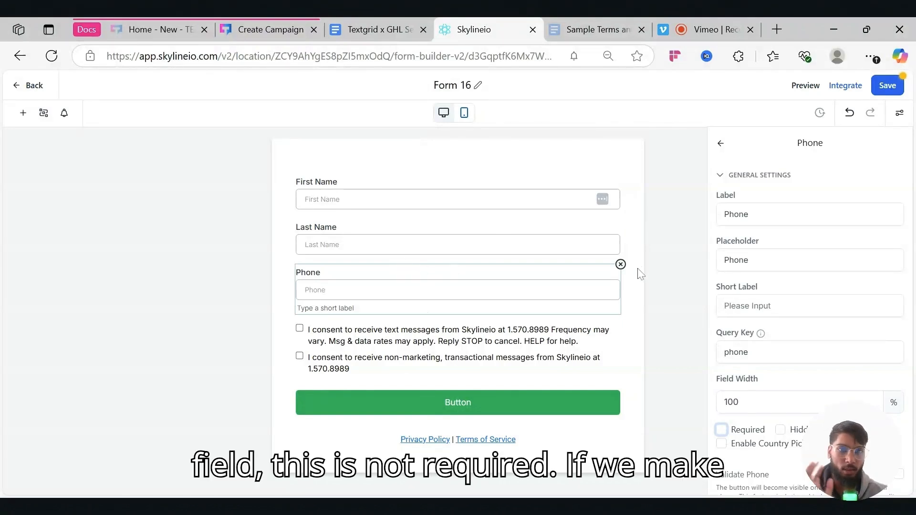
left_click(640, 274)
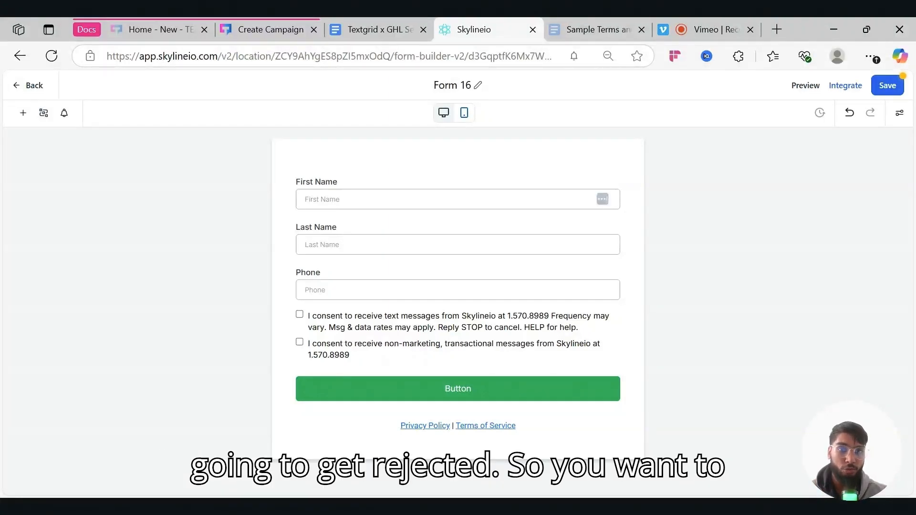
left_click(594, 289)
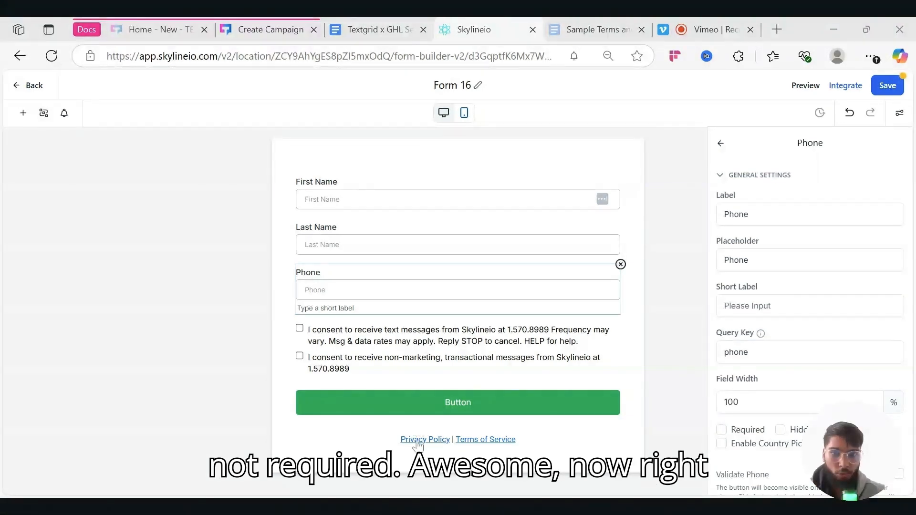
- Change the footer's 'Terms of Service' to 'Terms and Conditions'
left_click(439, 456)
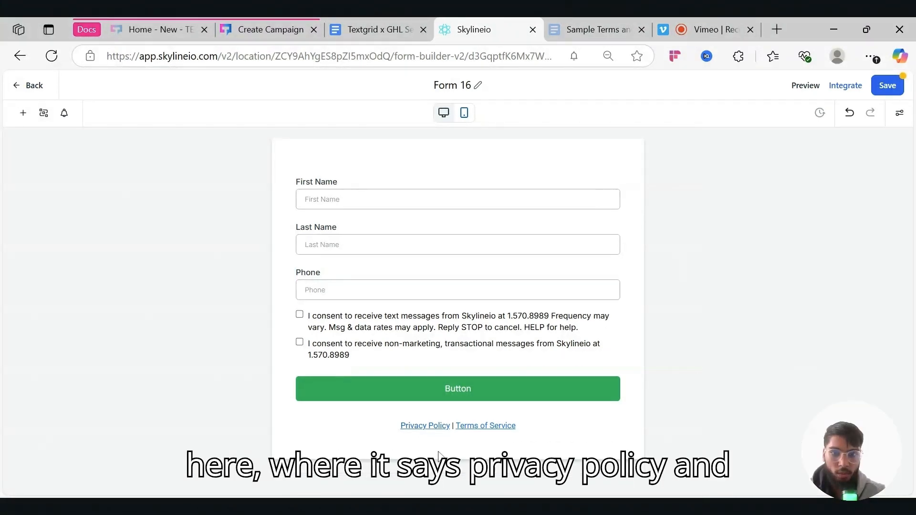
left_click(473, 427)
left_click(563, 29)
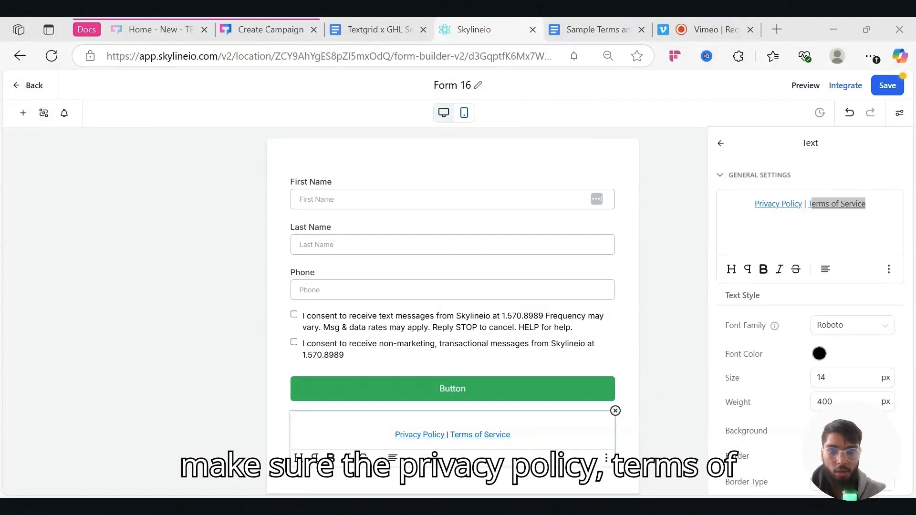
left_click(845, 203)
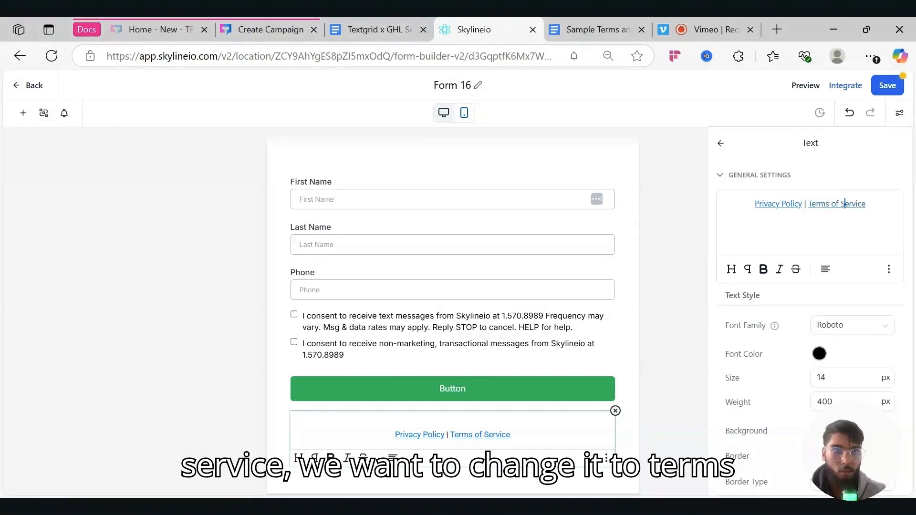
left_click_drag(865, 204, 835, 204)
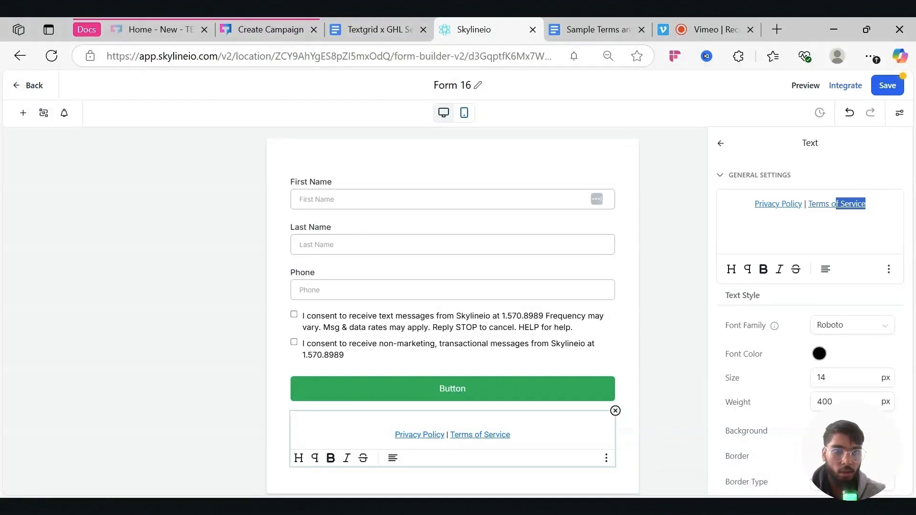
type("and co")
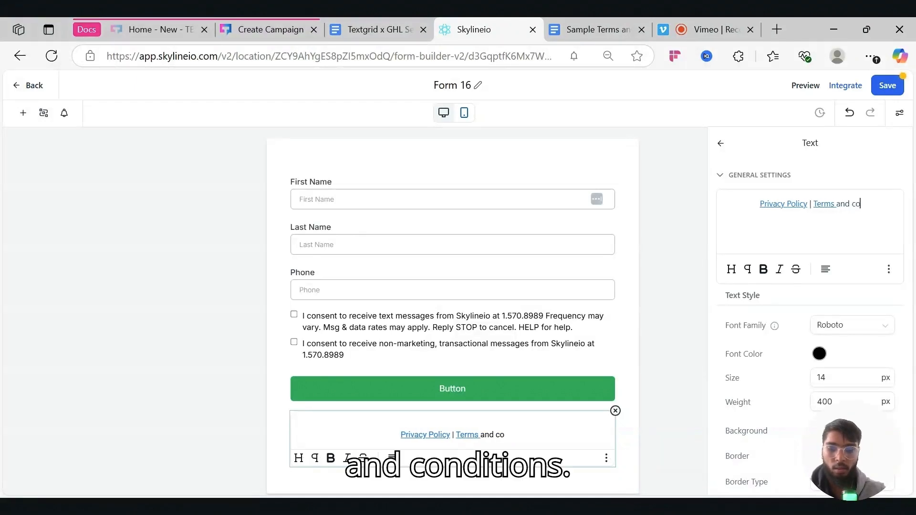
type("ndition")
key("BackSpace")
key("BackSpace")
key("BackSpace")
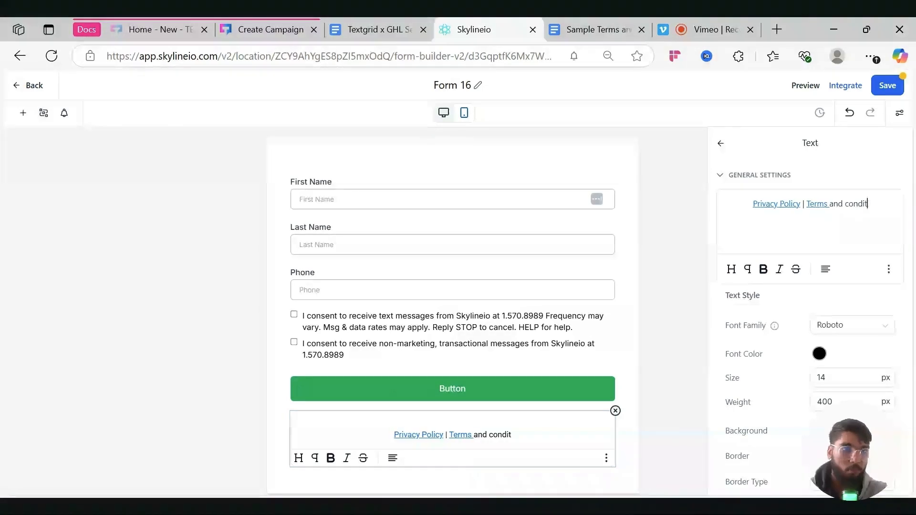
type("ions")
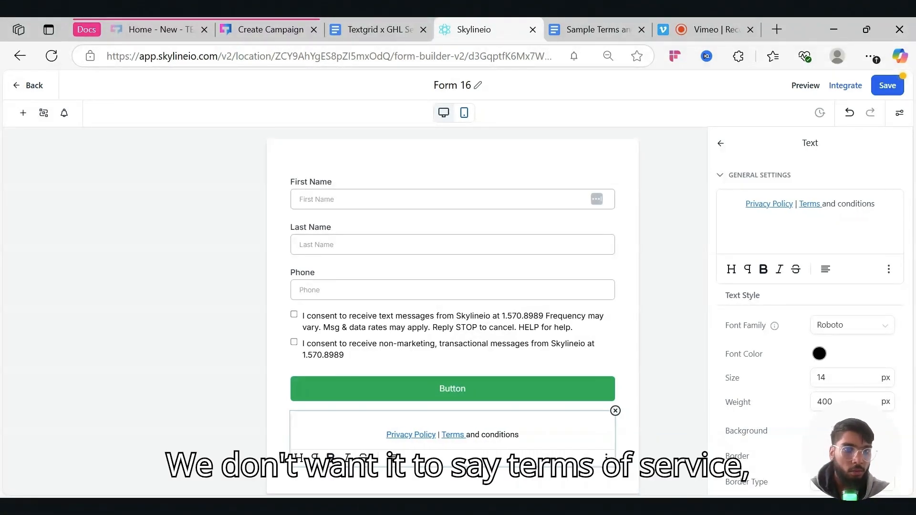
left_click(846, 204)
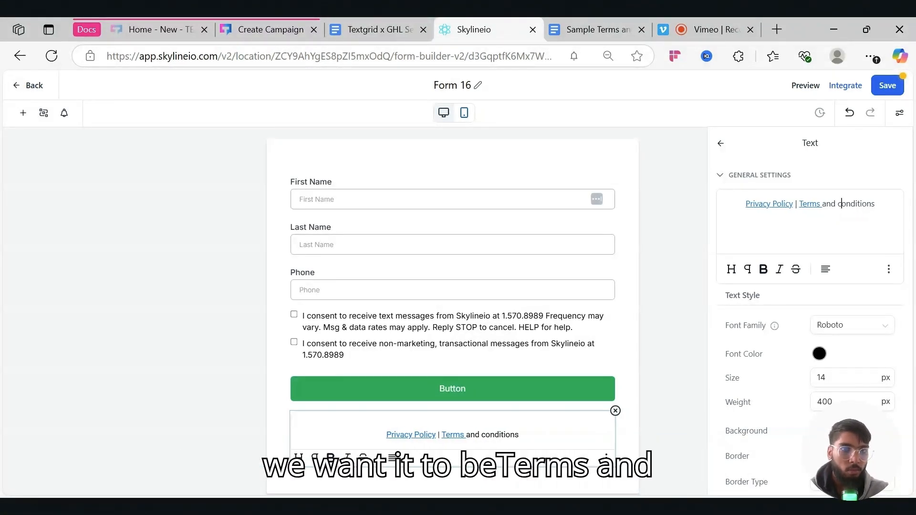
key("BackSpace")
type("C")
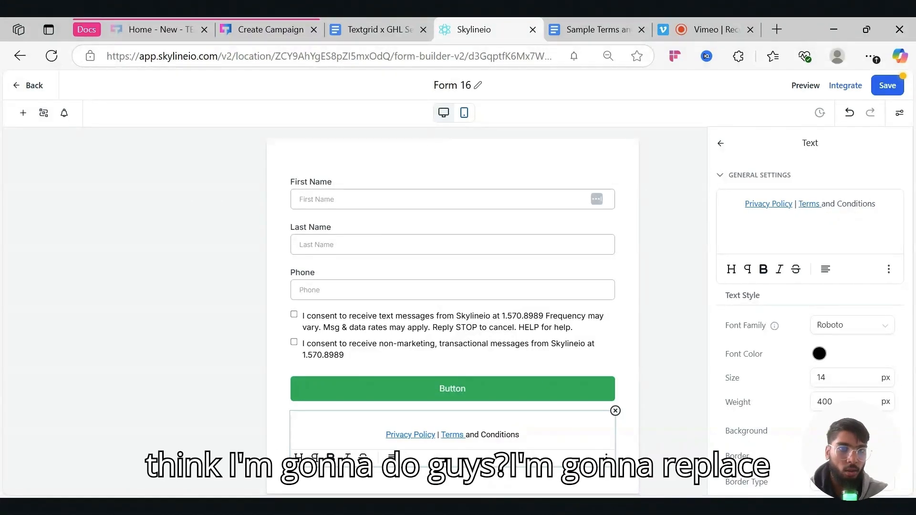
left_click_drag(798, 203, 906, 206)
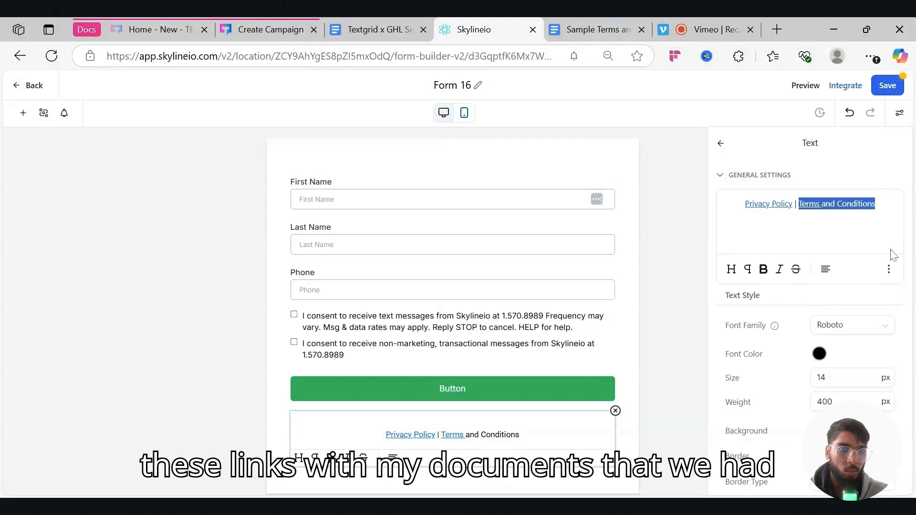
- Link 'Terms and Conditions' to the Sample Terms and Conditions Template Google Doc share link
left_click(888, 269)
left_click(888, 229)
left_click_drag(477, 286, 322, 286)
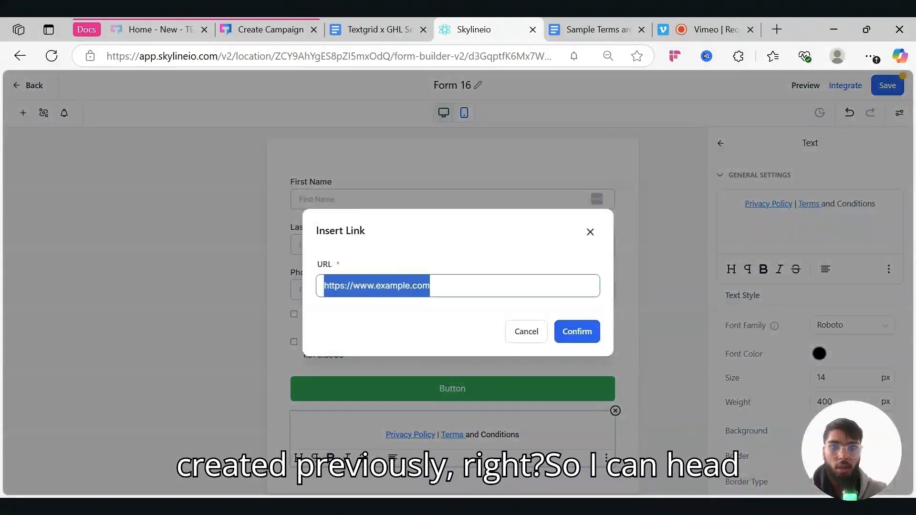
key("BackSpace")
left_click(568, 37)
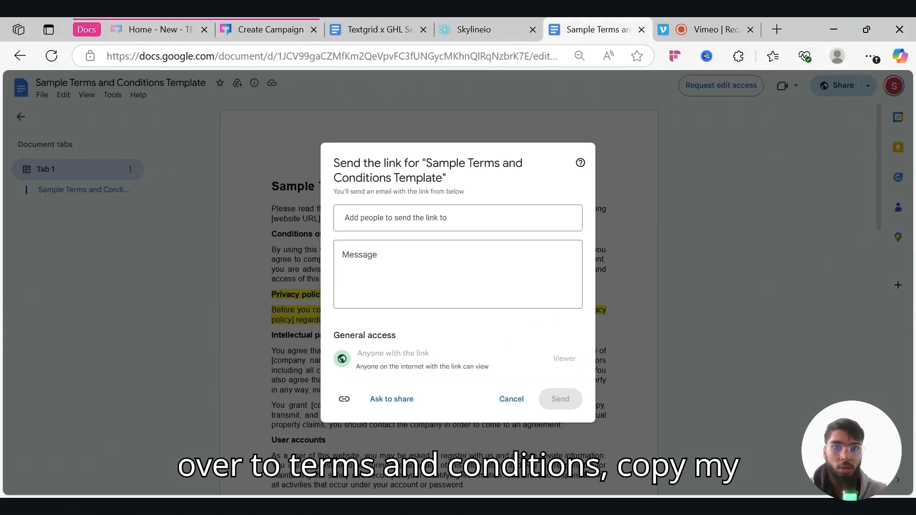
left_click(344, 399)
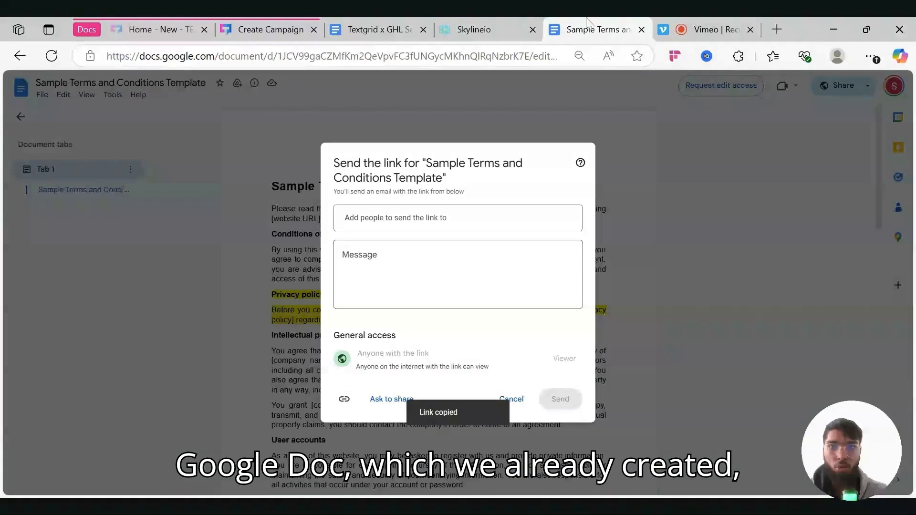
left_click(477, 29)
left_click(491, 285)
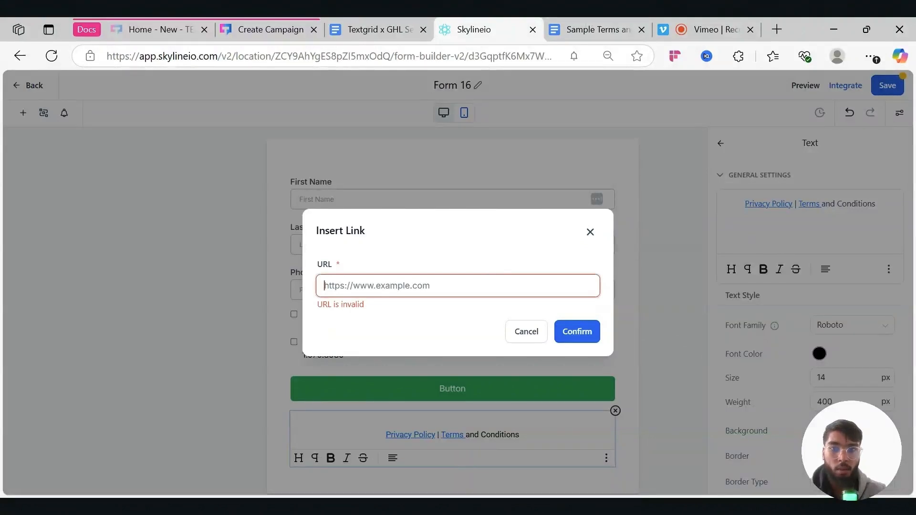
key("ctrl+v")
left_click(577, 332)
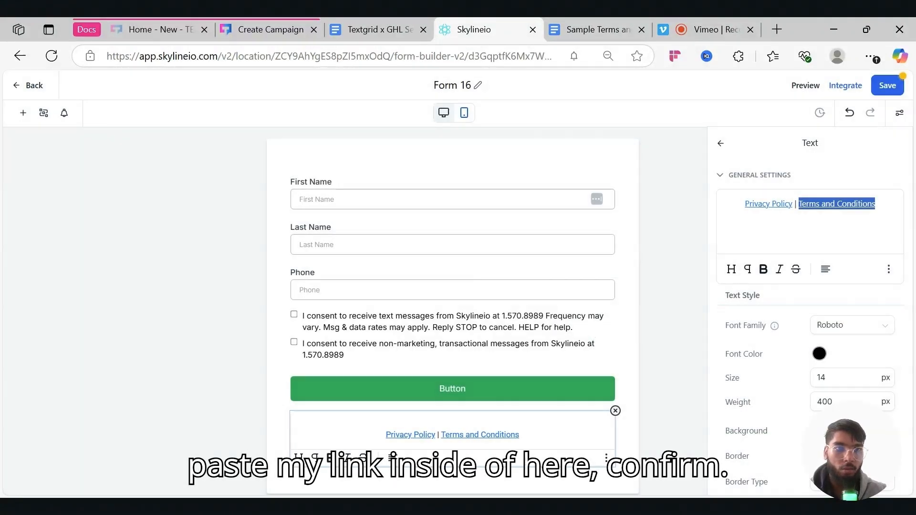
- Copy the privacy policy link from the TextGrid campaign registration page
left_click(246, 29)
scroll(453, 286, "down", 8)
scroll(429, 405, "up", 1)
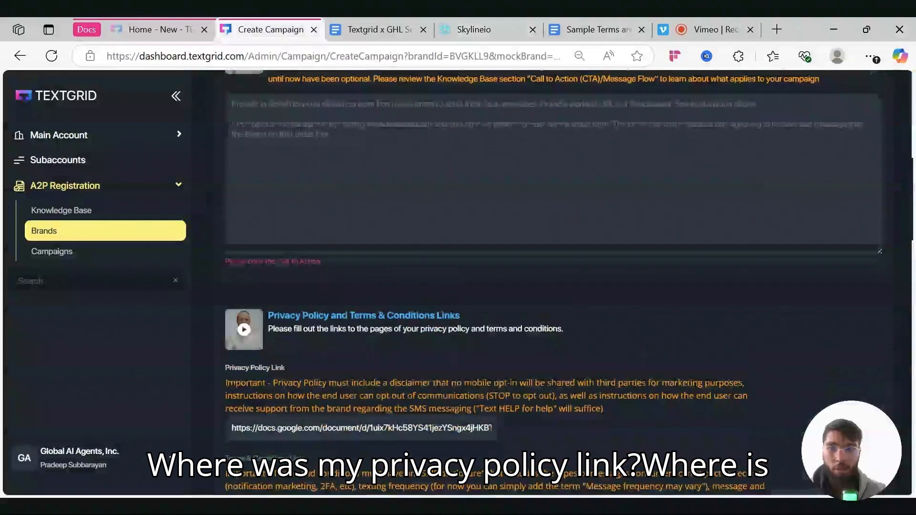
scroll(429, 405, "down", 1)
triple_click(429, 420)
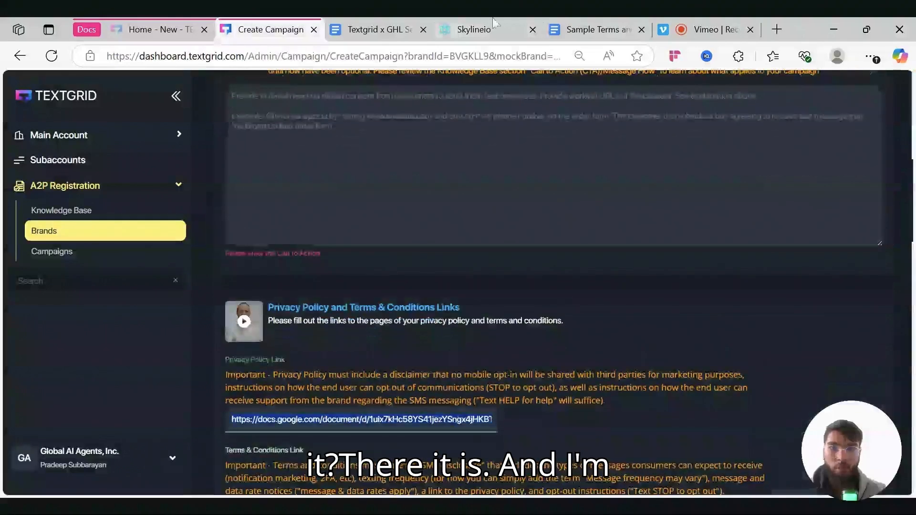
left_click(525, 29)
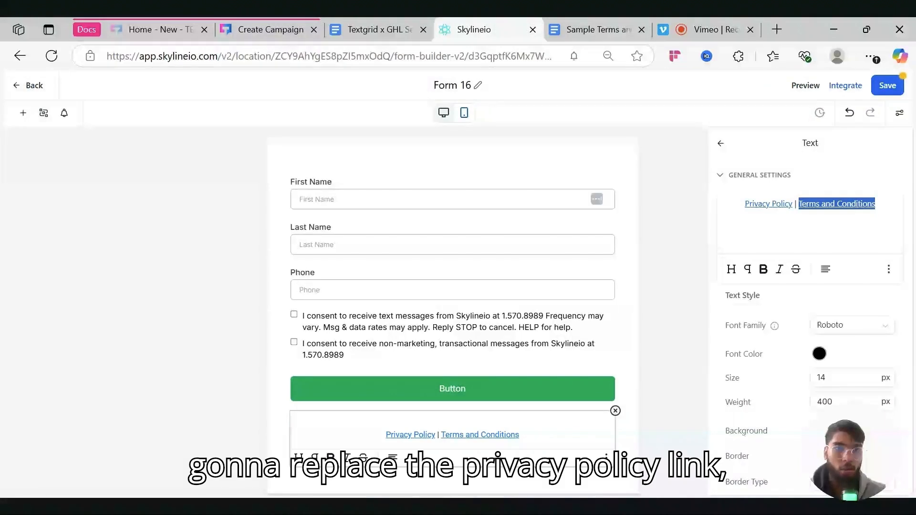
- Link 'Privacy Policy' in the form footer to the copied privacy policy URL
left_click_drag(745, 203, 792, 204)
left_click(888, 270)
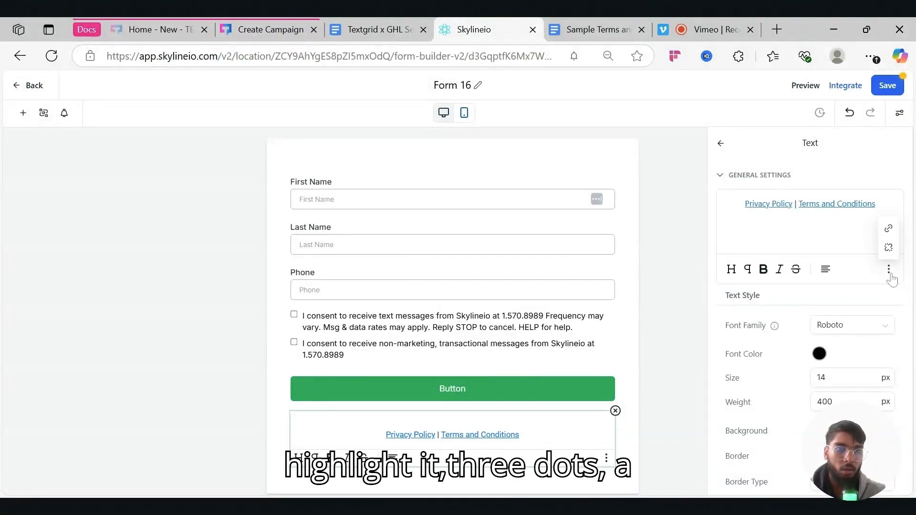
left_click(890, 230)
left_click(498, 285)
key("ctrl+a")
key("ctrl+v")
left_click(575, 332)
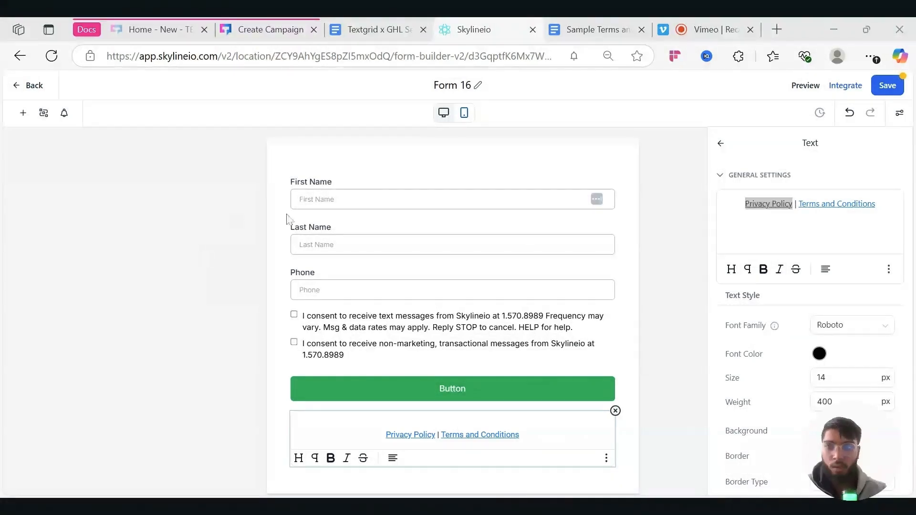
- Rename Form 16 to 'A2P Campaign' and save the form
left_click(654, 261)
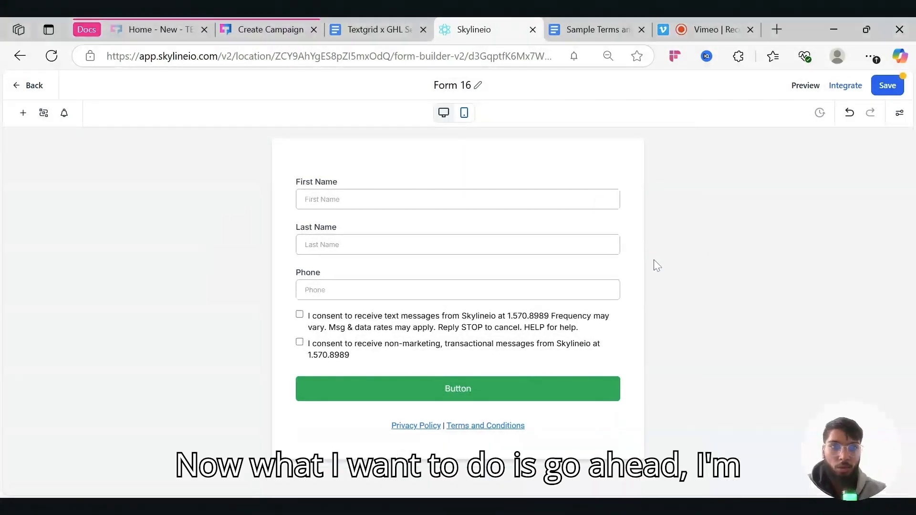
left_click(473, 82)
key("BackSpace")
key("BackSpace")
key("BackSpace")
key("BackSpace")
key("BackSpace")
key("BackSpace")
type("A2P Canm")
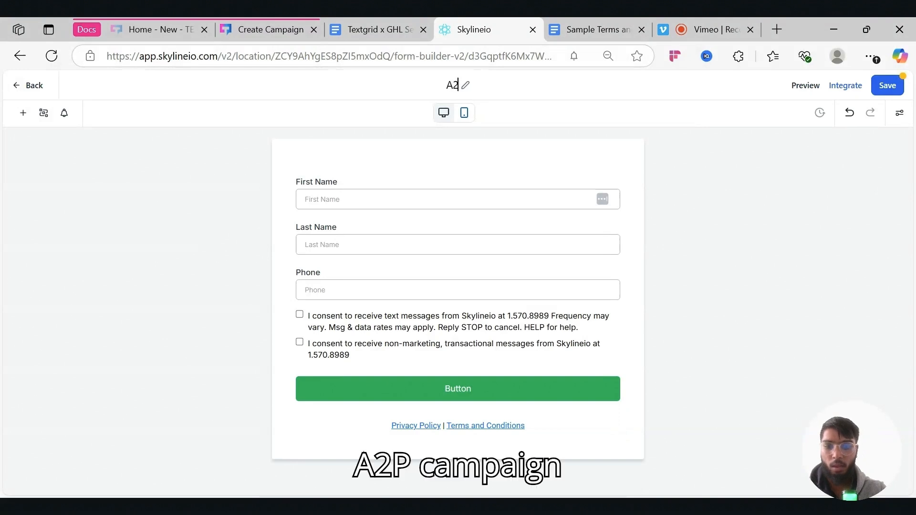
key("BackSpace")
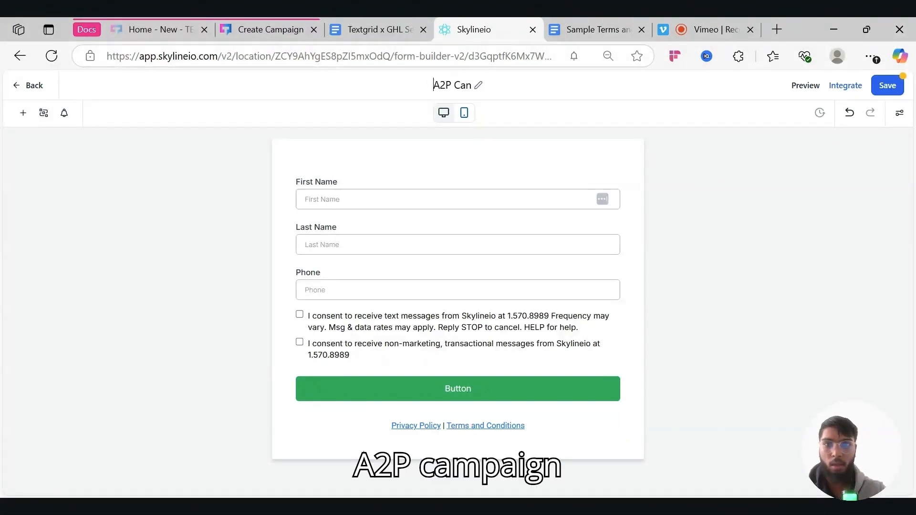
double_click(469, 86)
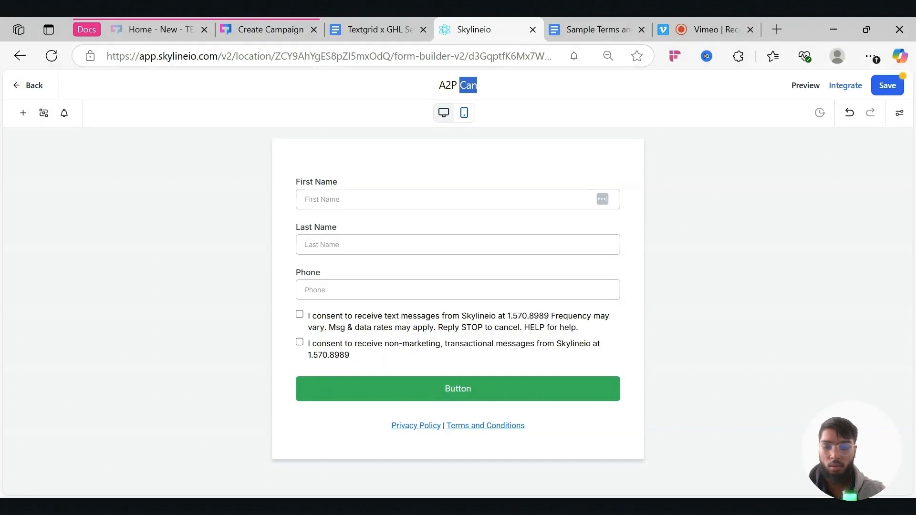
type("Campaign")
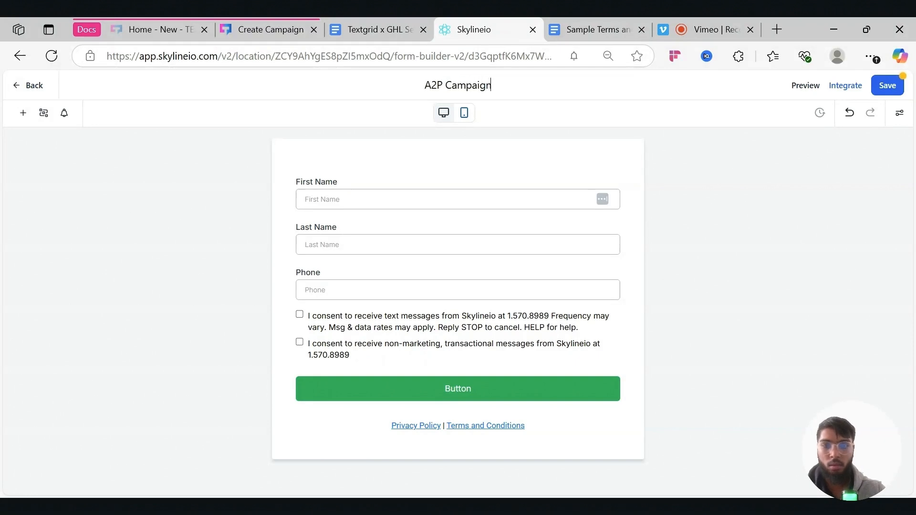
left_click(888, 86)
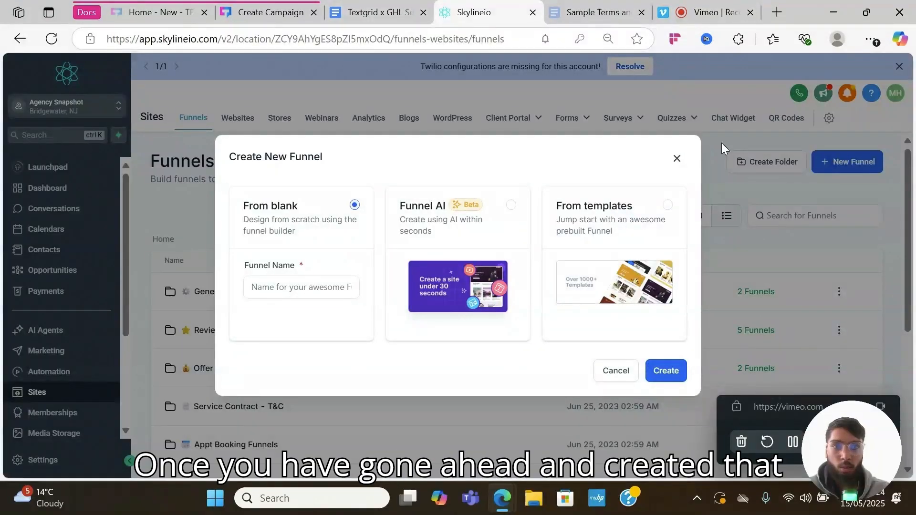
- Create a blank funnel named 'A2p Campaign Reg' and open its page in the builder
left_click(678, 158)
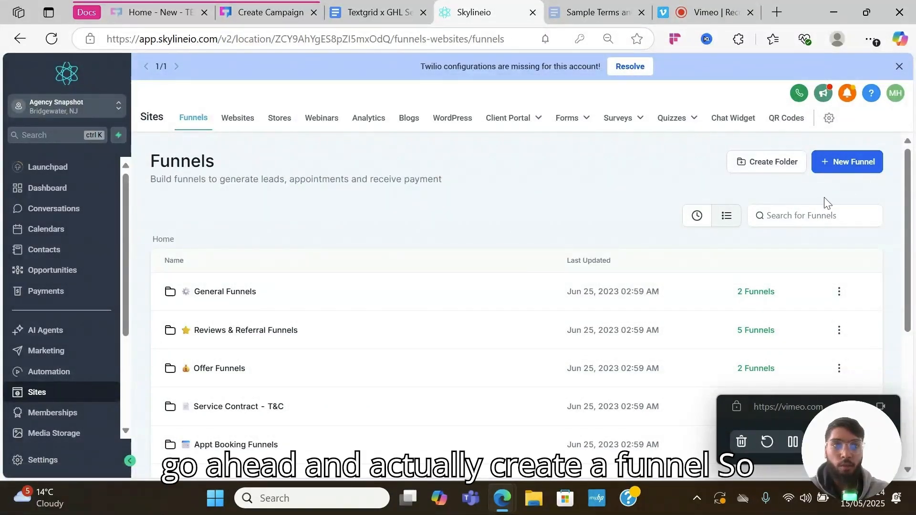
left_click(853, 164)
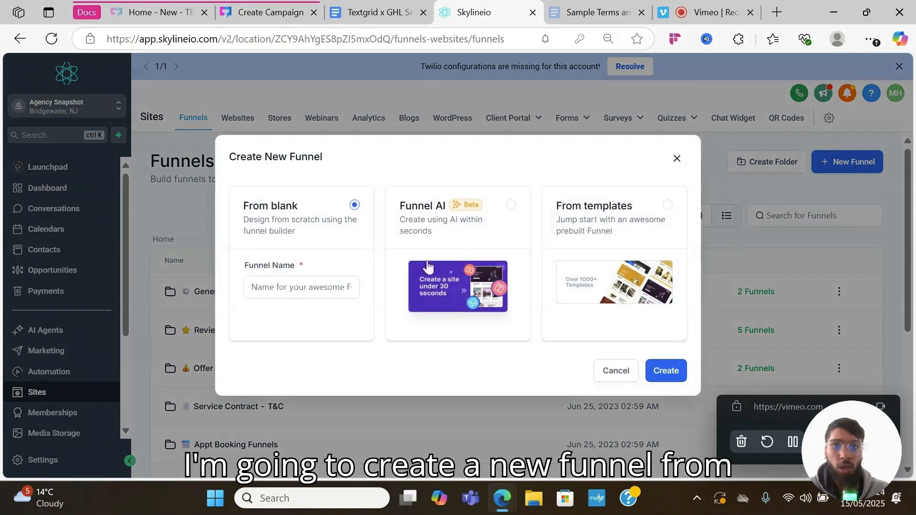
left_click(322, 287)
type("A2p")
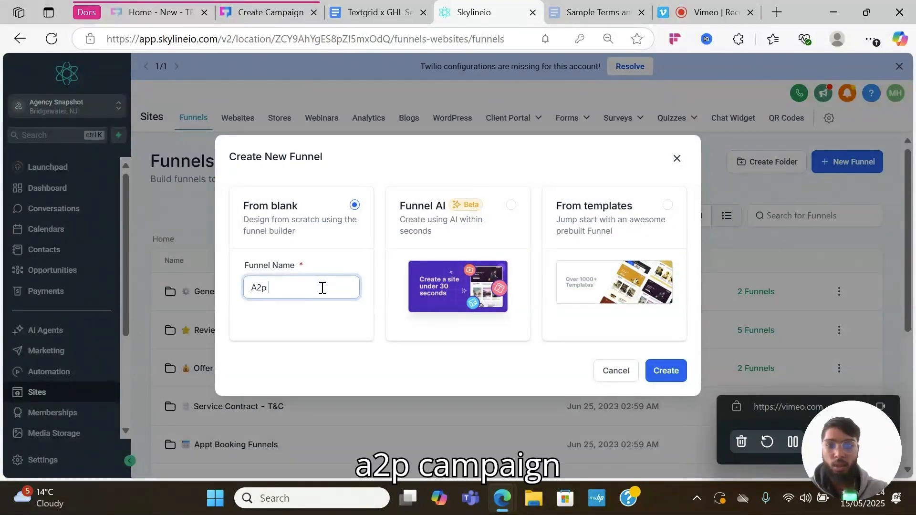
type(" Campaign Reg")
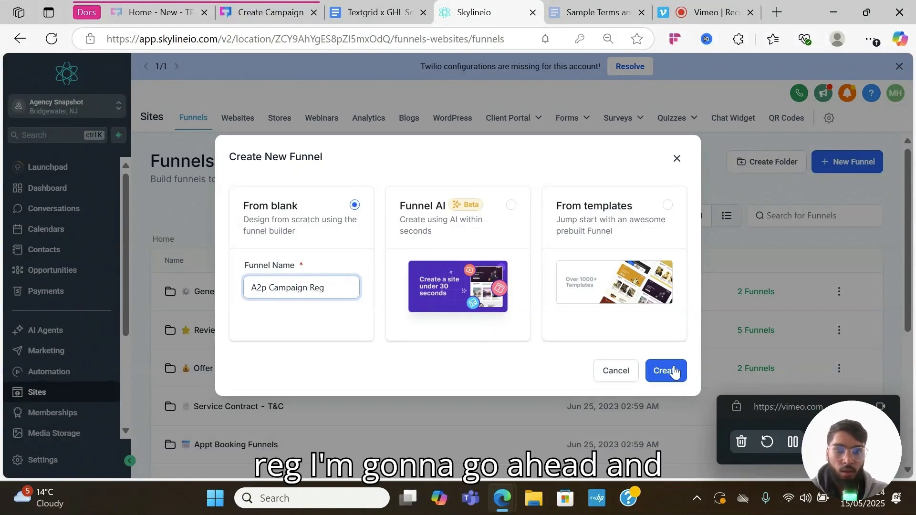
left_click(672, 371)
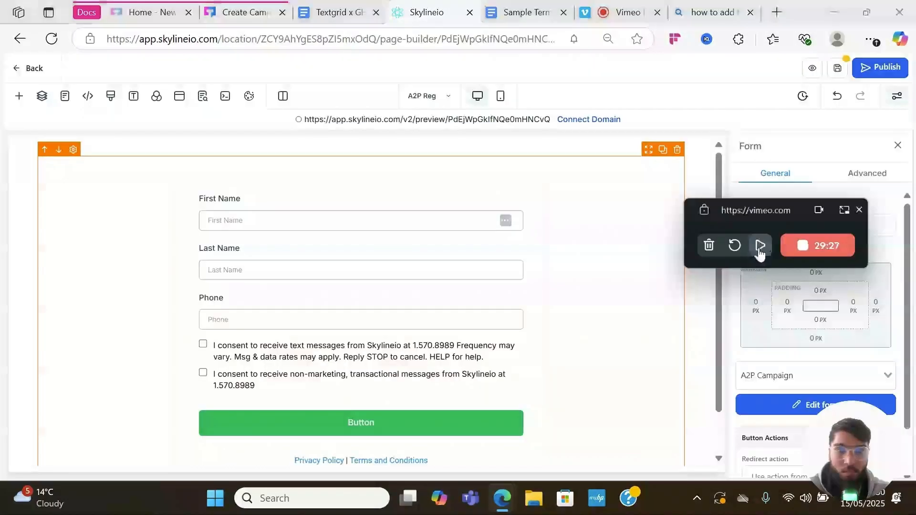
left_click(759, 246)
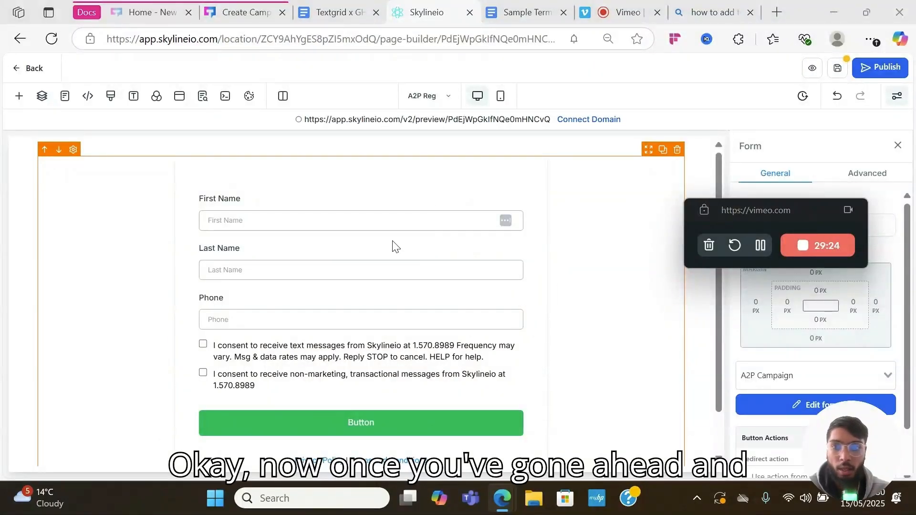
- Delete the existing form and its empty section from the funnel page
scroll(412, 337, "down", 1)
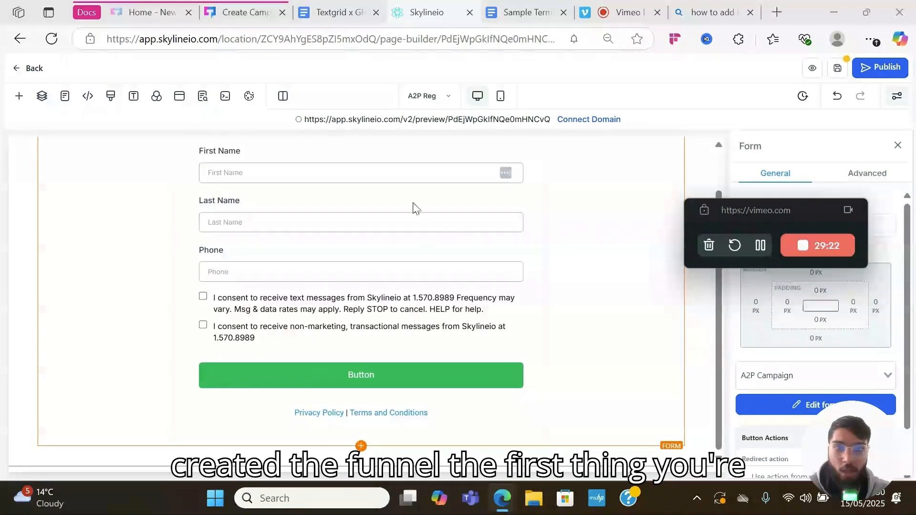
scroll(412, 206, "up", 1)
mouse_move(654, 143)
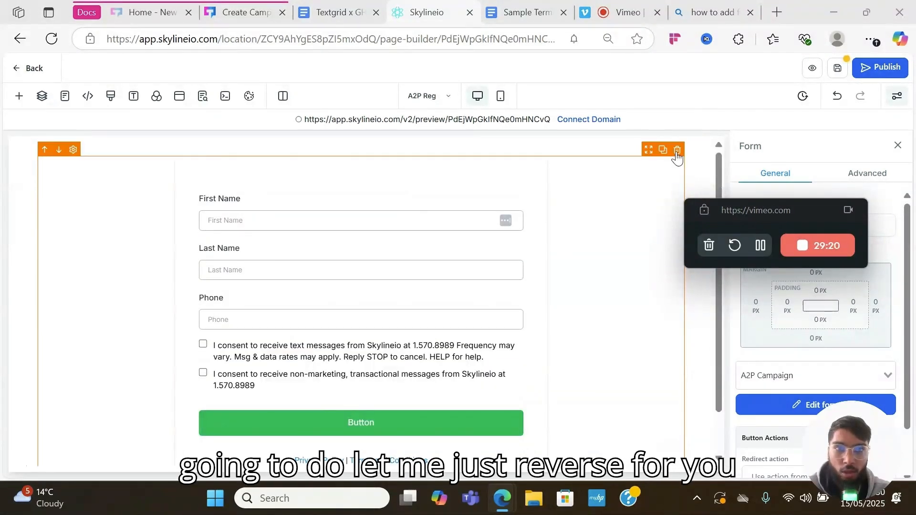
left_click(678, 150)
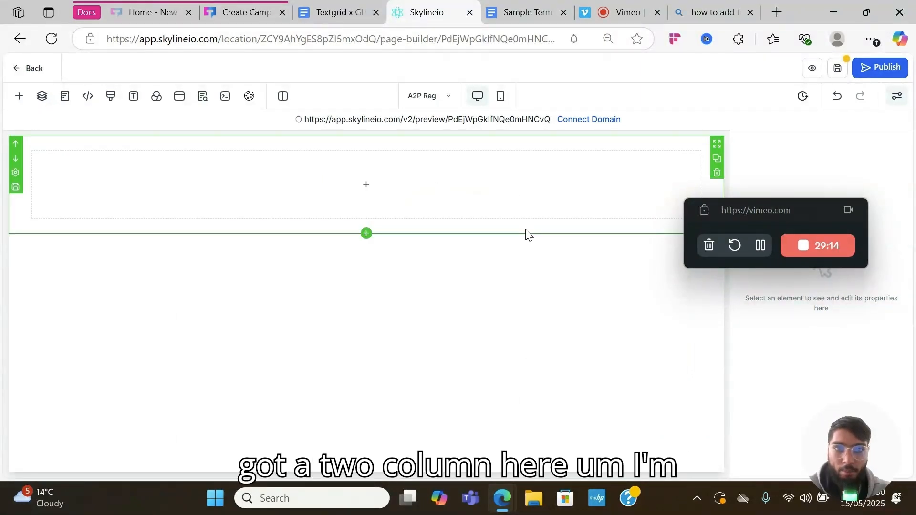
left_click(716, 172)
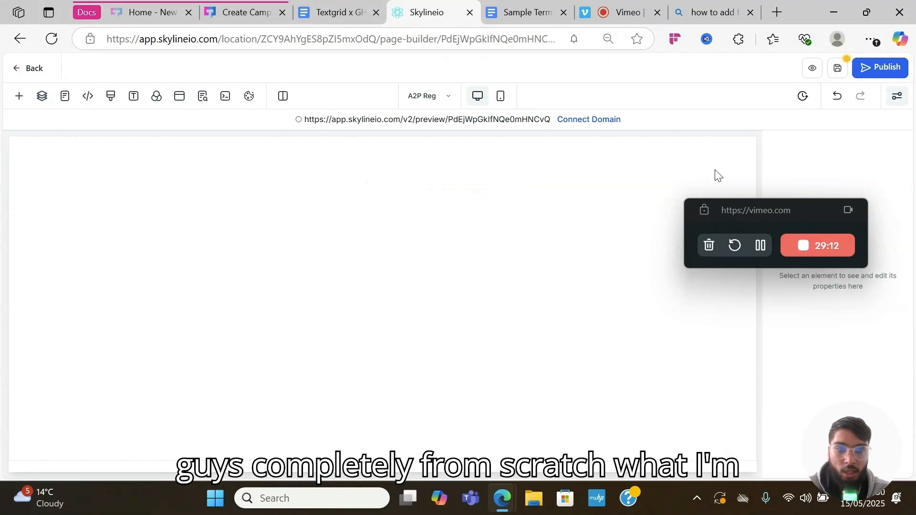
- Add the Menu Section template, removing its navigation menu and Get a Quote button
left_click(9, 100)
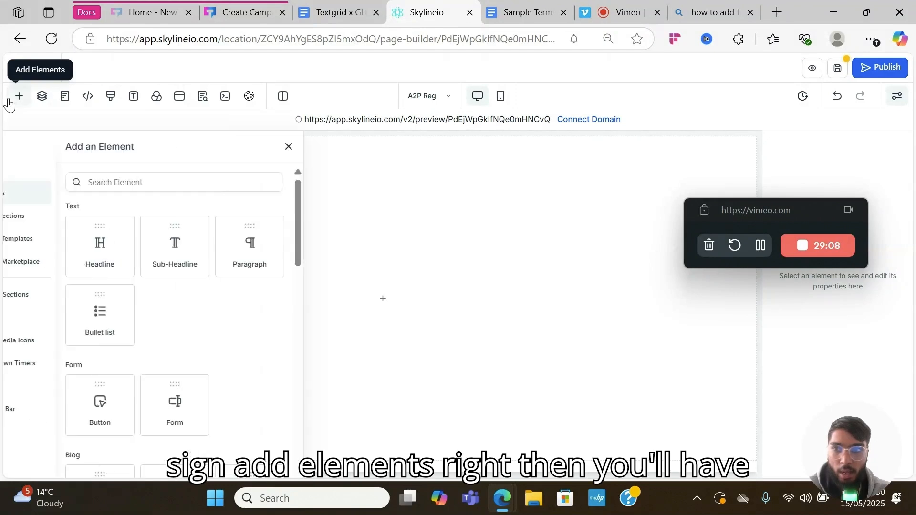
left_click(82, 246)
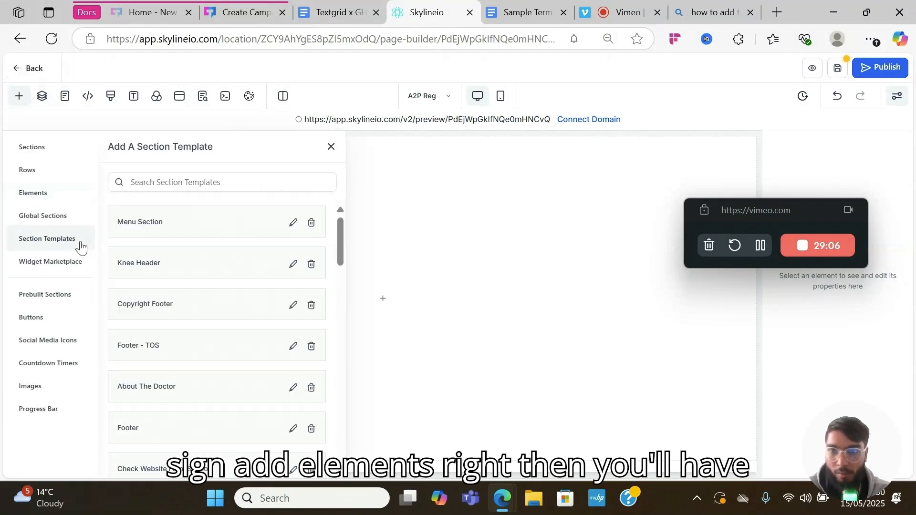
left_click_drag(180, 225, 410, 209)
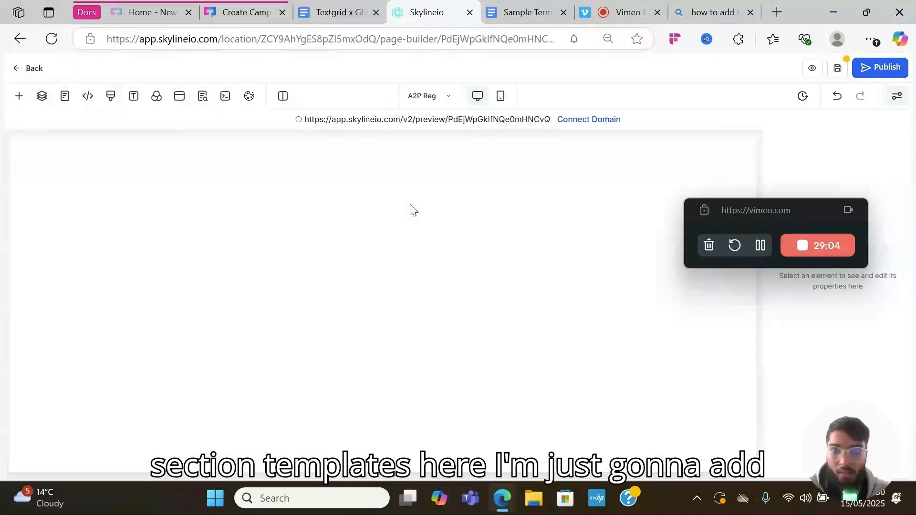
left_click(507, 149)
left_click(682, 149)
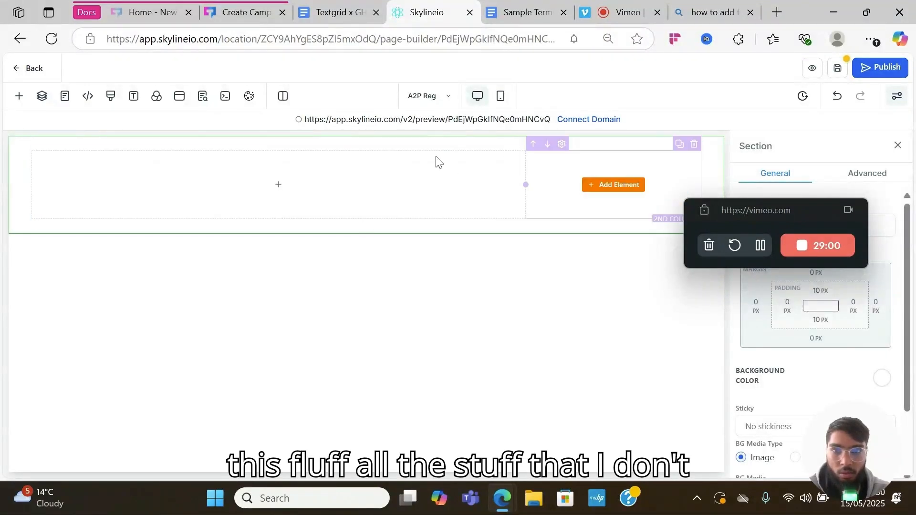
- Insert a Form element in the first column and load the A2P Campaign form
left_click(265, 187)
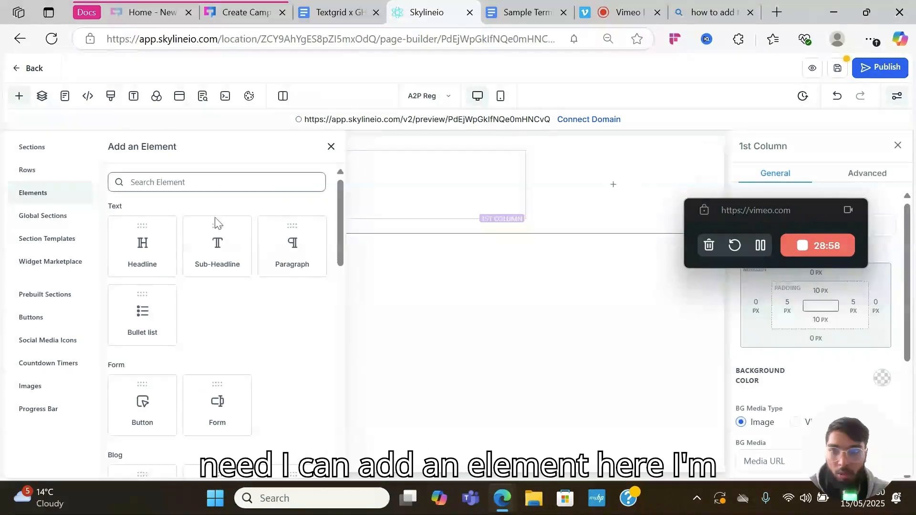
left_click(210, 403)
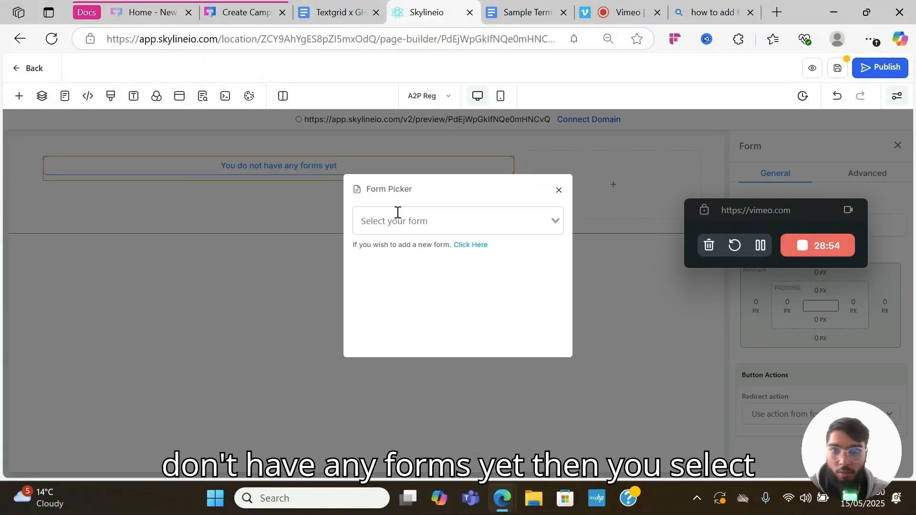
left_click(397, 212)
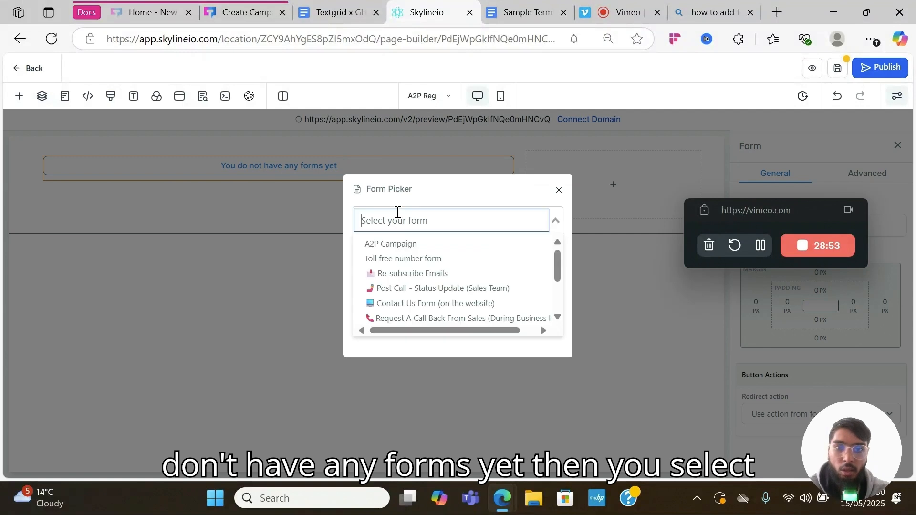
left_click(407, 245)
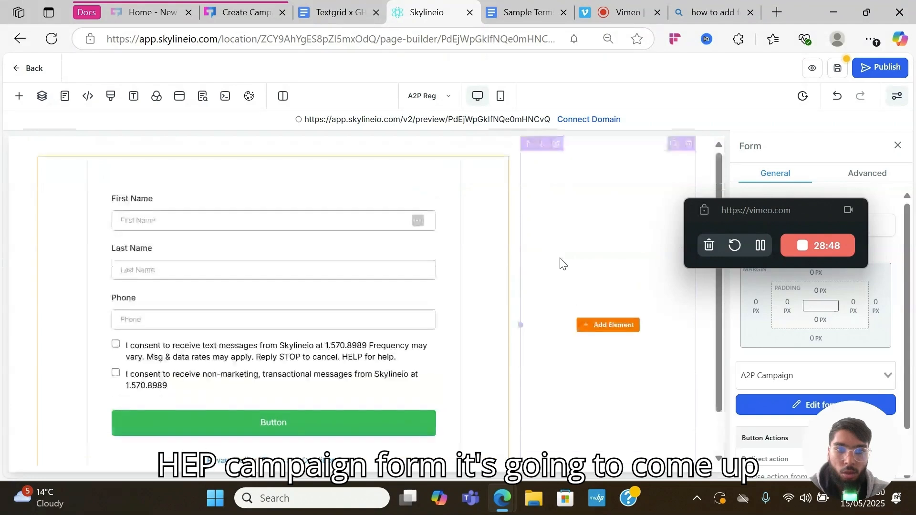
- Delete the empty right-hand column and save the funnel page
left_click(688, 144)
scroll(507, 242, "up", 1)
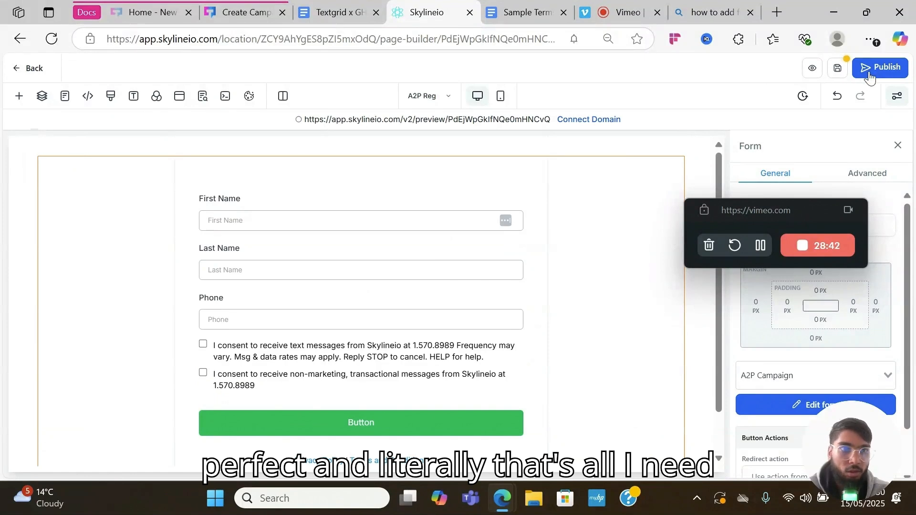
left_click(832, 71)
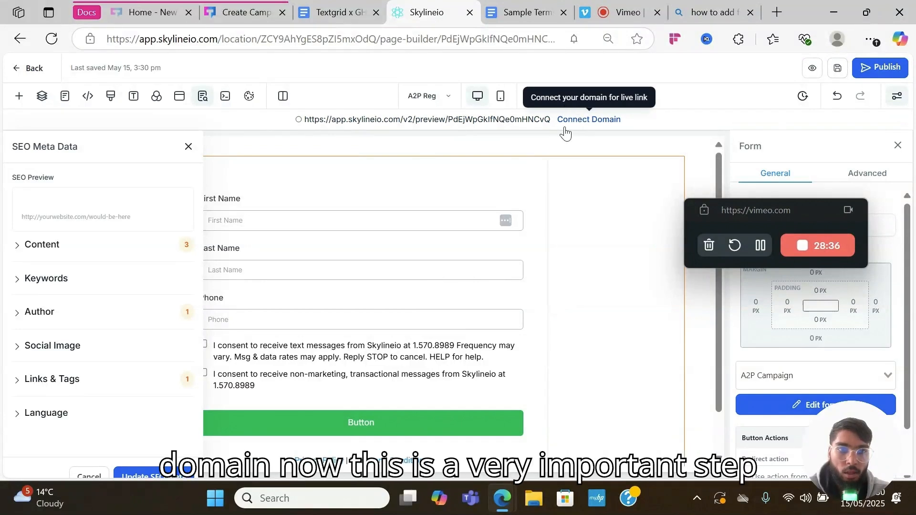
- Bring up the Select domain dialog via Connect Domain, then go to the TextGrid campaign tab
left_click(589, 121)
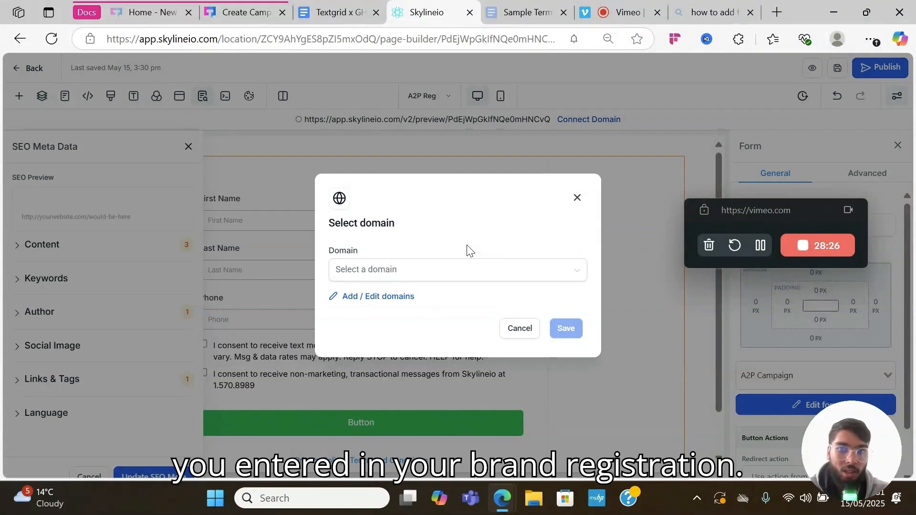
left_click(244, 12)
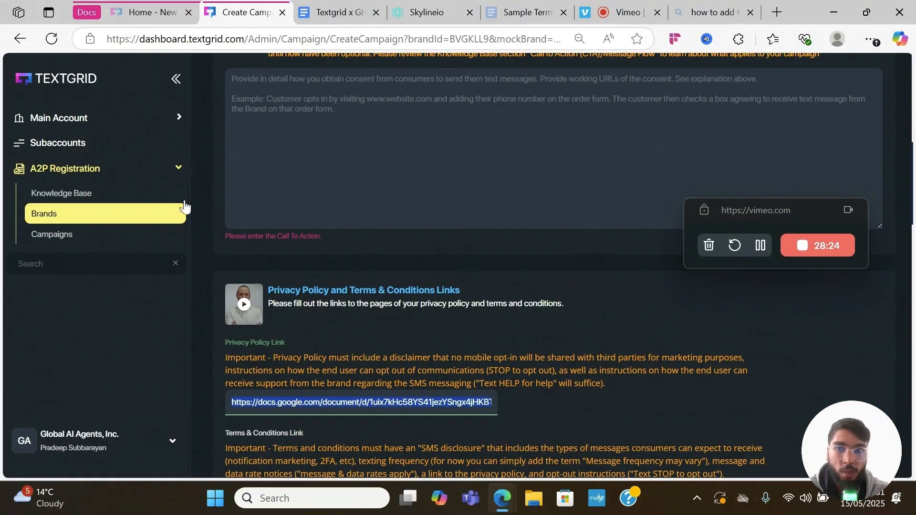
- Scroll to the top of TextGrid's Register a campaign form and return to the Skylineio builder
scroll(272, 231, "up", 10)
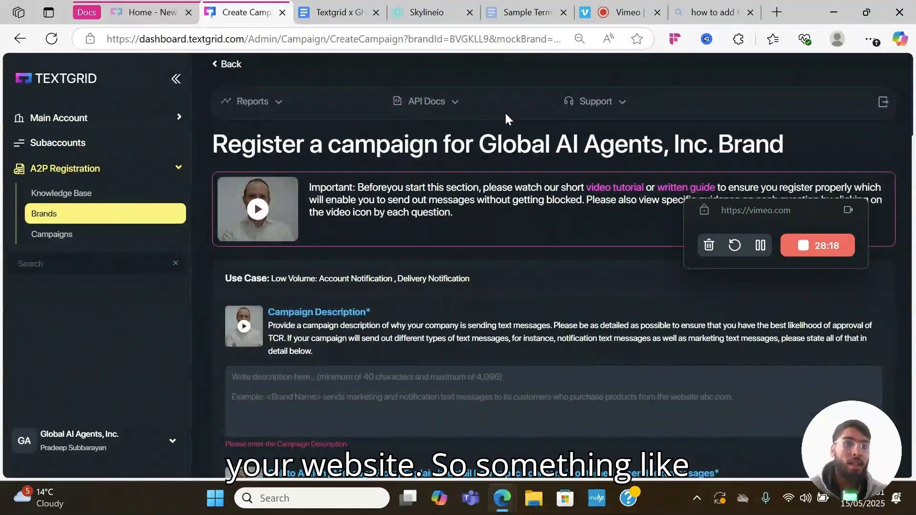
left_click(442, 7)
- Find the Domain dropdown empty (No Data), close it, and open the page preview
left_click(388, 271)
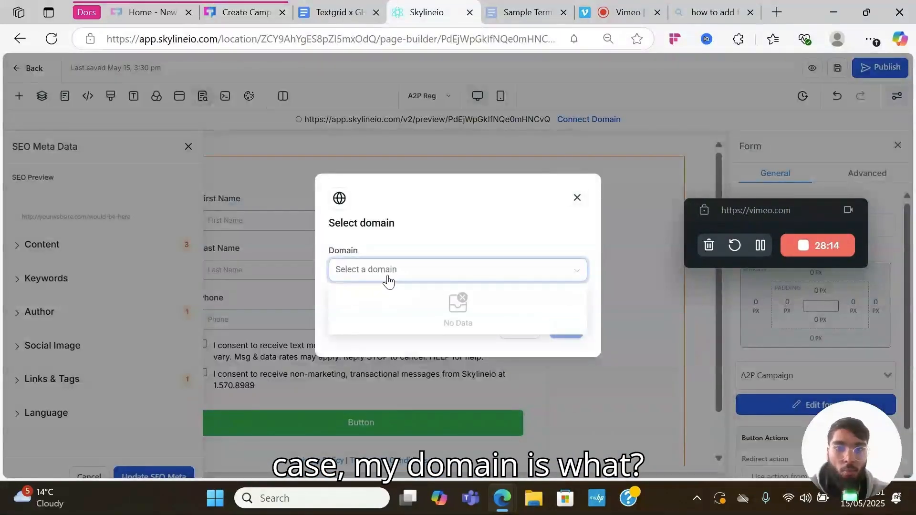
left_click(431, 244)
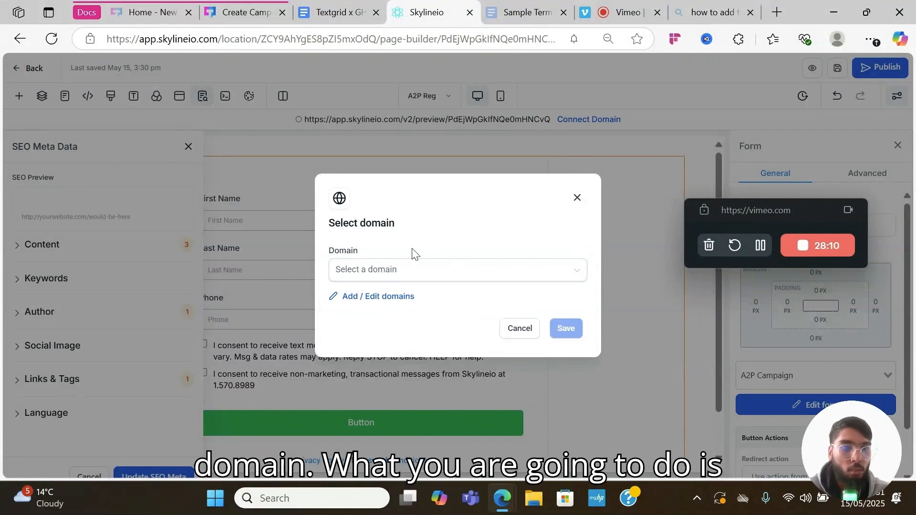
left_click(760, 245)
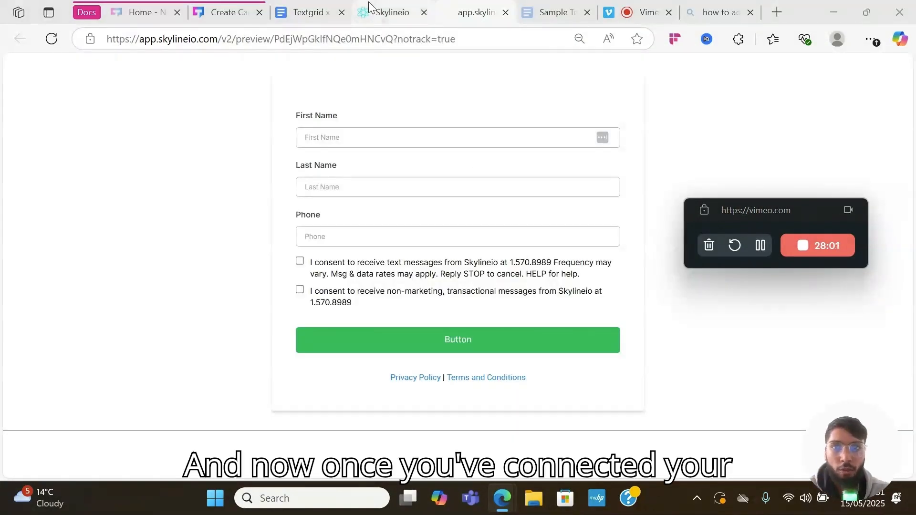
left_click(368, 7)
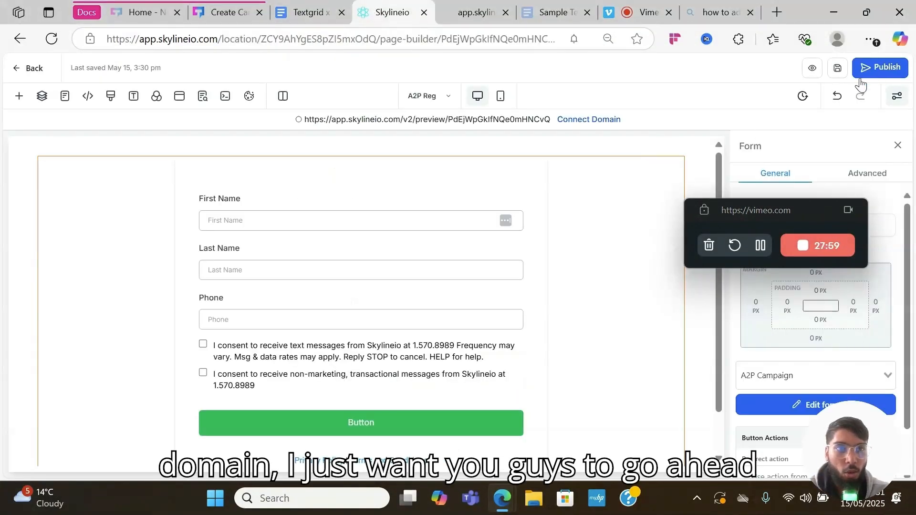
left_click(760, 245)
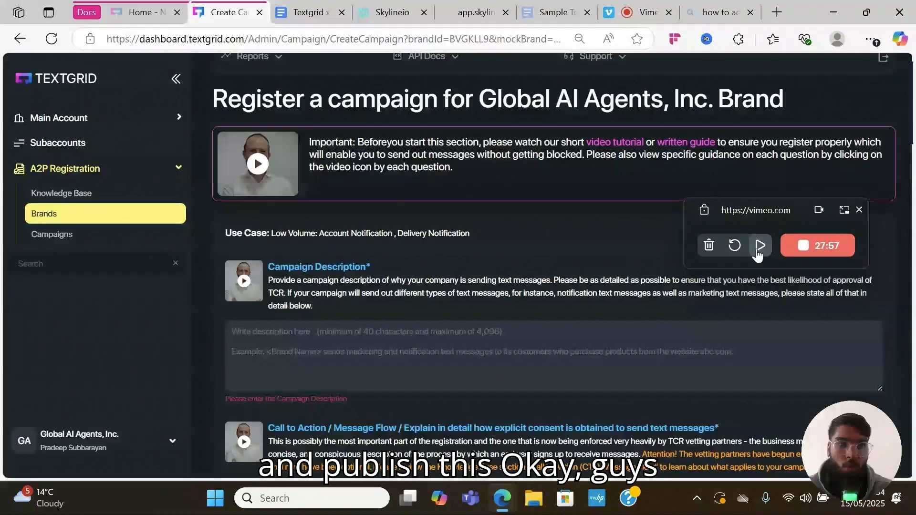
left_click(761, 245)
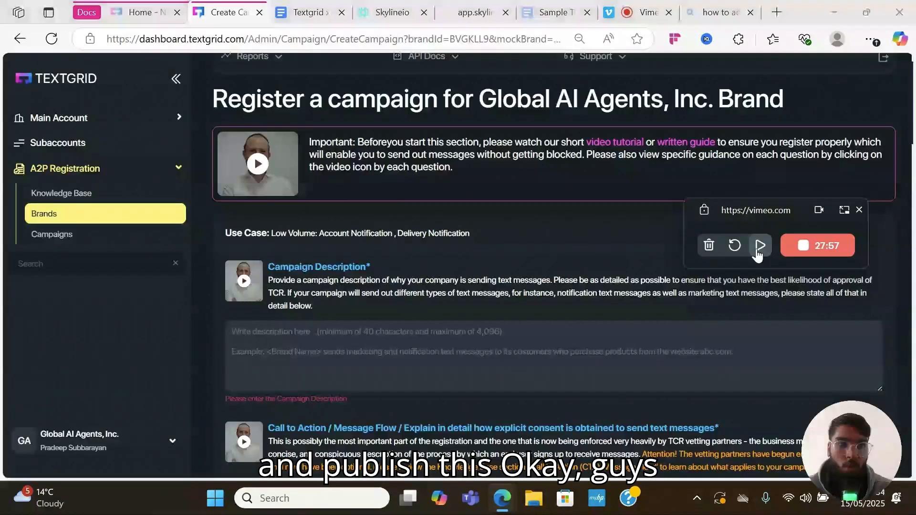
scroll(518, 277, "down", 3)
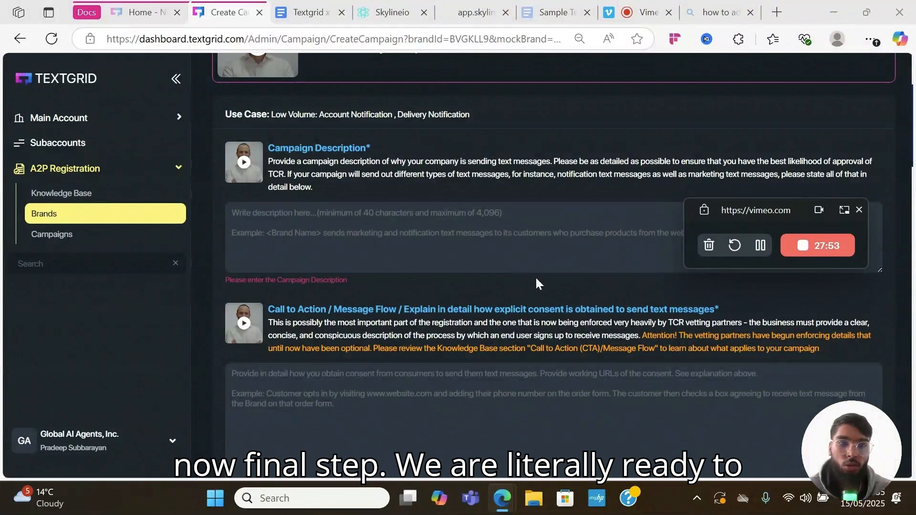
left_click(760, 245)
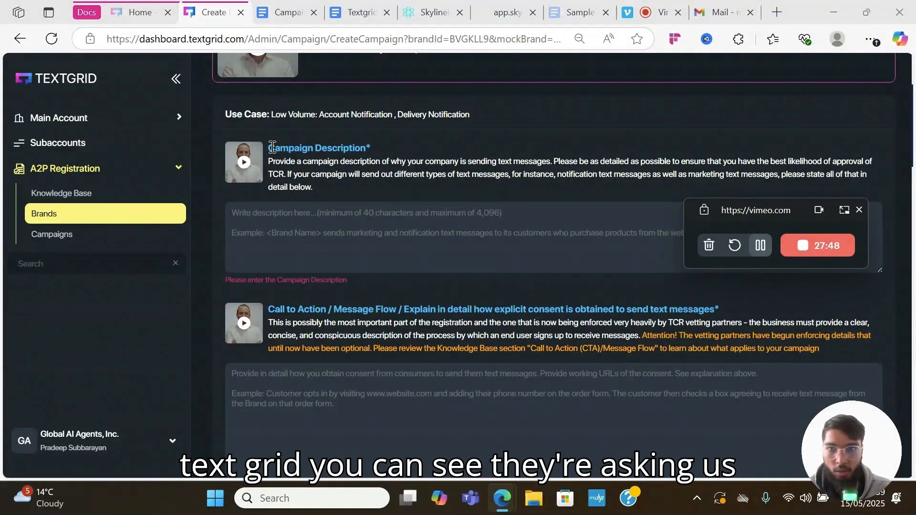
scroll(357, 170, "down", 4)
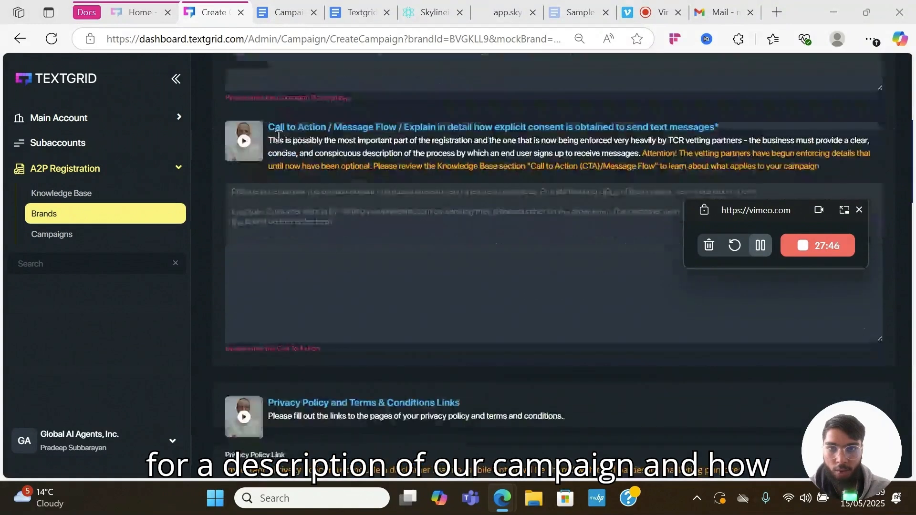
scroll(457, 146, "up", 5)
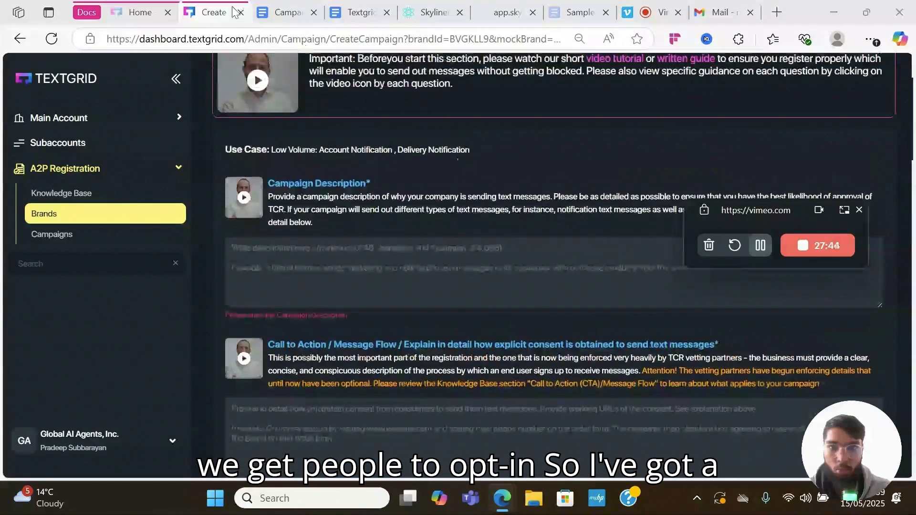
- Copy the three campaign description paragraphs from the Campaign Desc + Opt in document
left_click(281, 8)
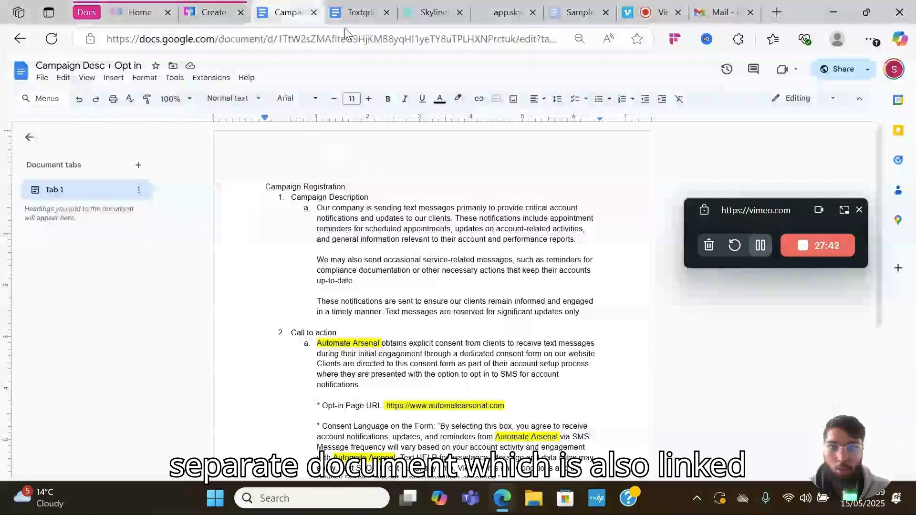
left_click(354, 12)
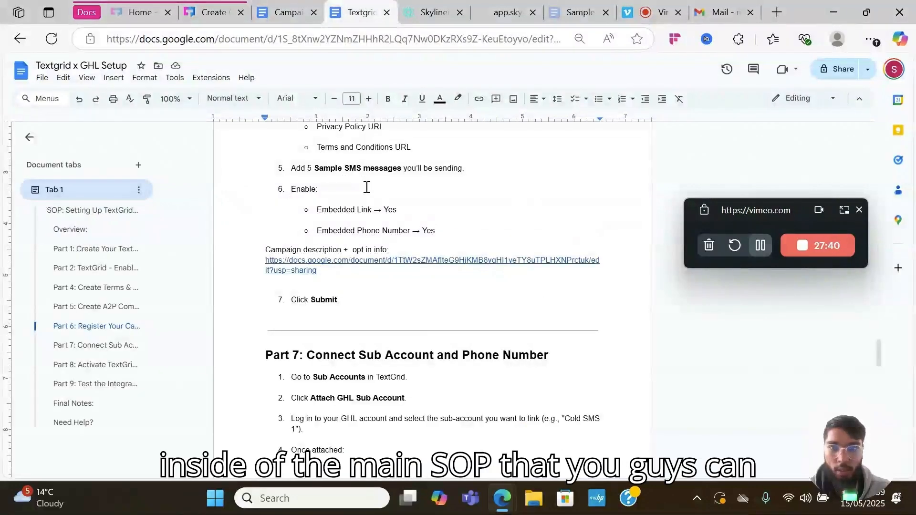
left_click(290, 14)
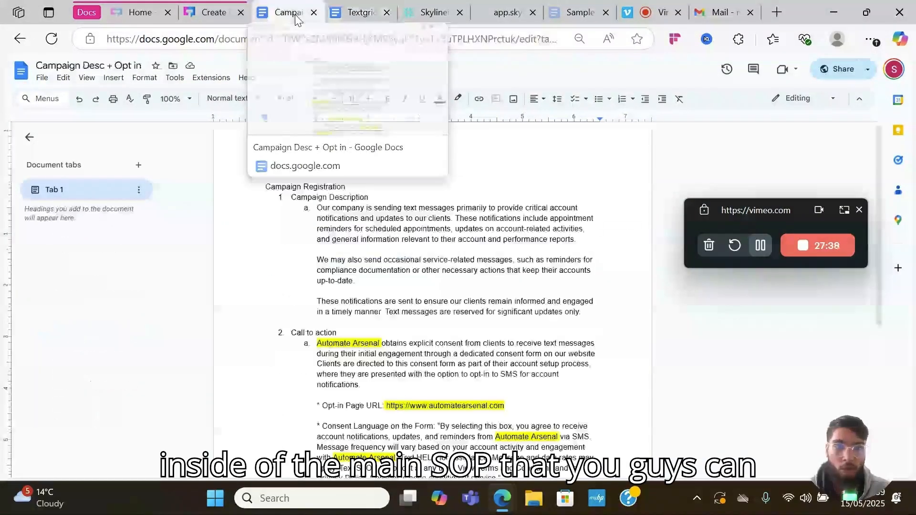
scroll(364, 292, "down", 2)
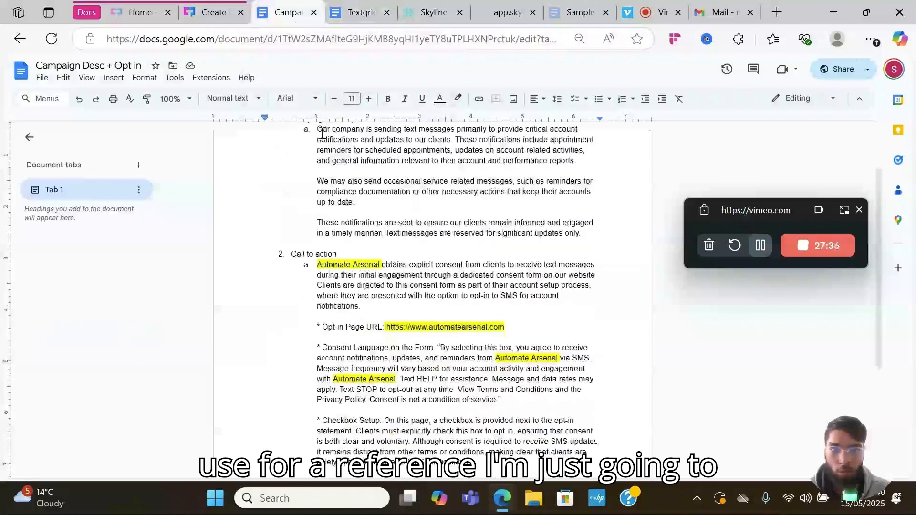
left_click_drag(320, 131, 584, 235)
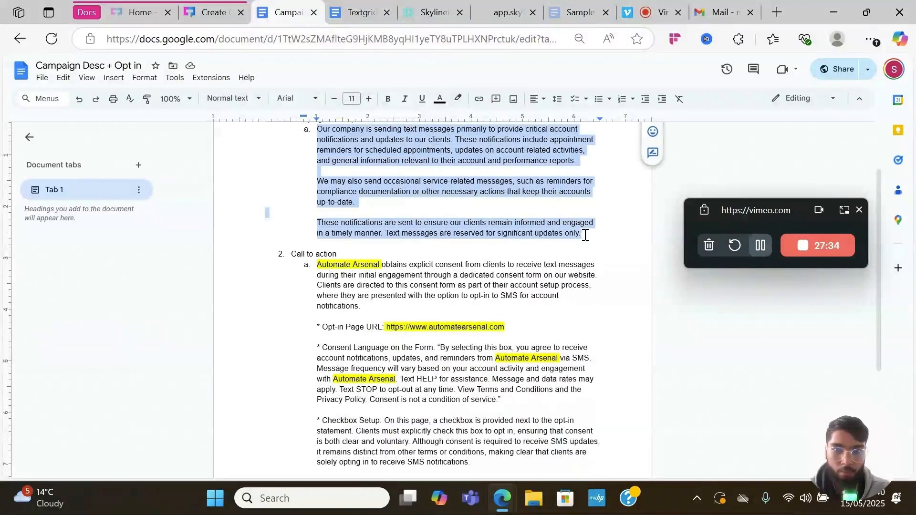
- Paste the copied paragraphs into TextGrid's Campaign Description field
left_click(207, 5)
left_click(374, 266)
key("ctrl+v")
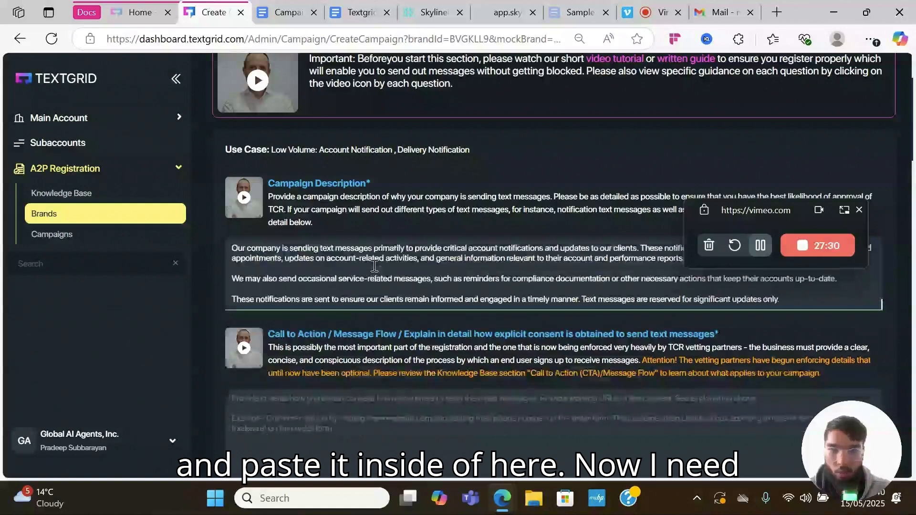
left_click_drag(748, 210, 798, 132)
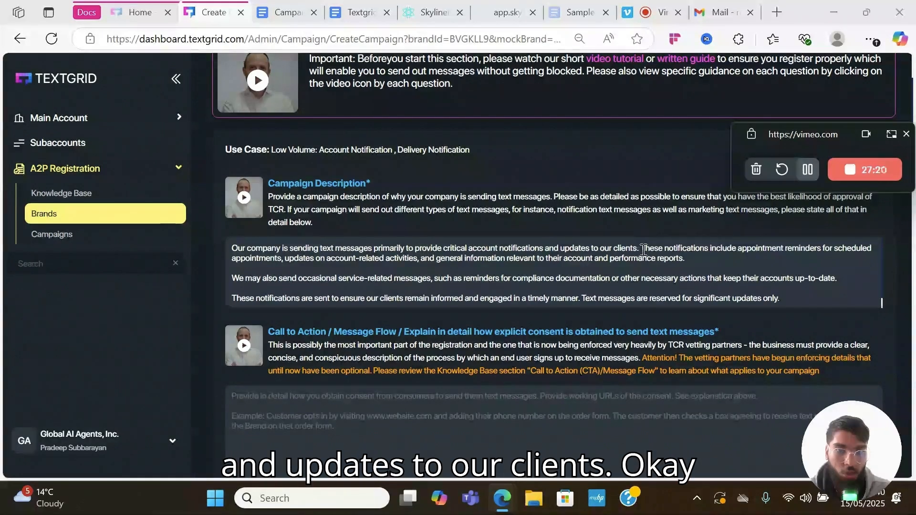
scroll(468, 253, "down", 1)
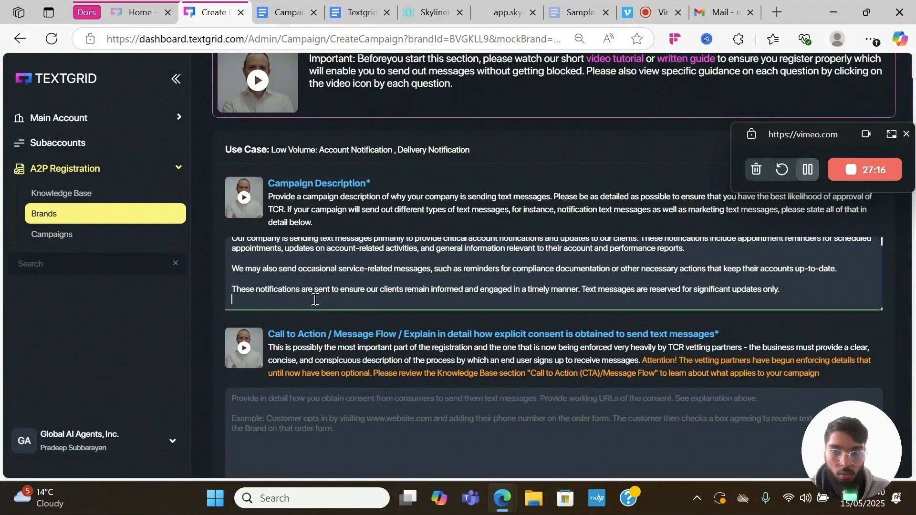
scroll(318, 296, "up", 2)
scroll(422, 294, "down", 3)
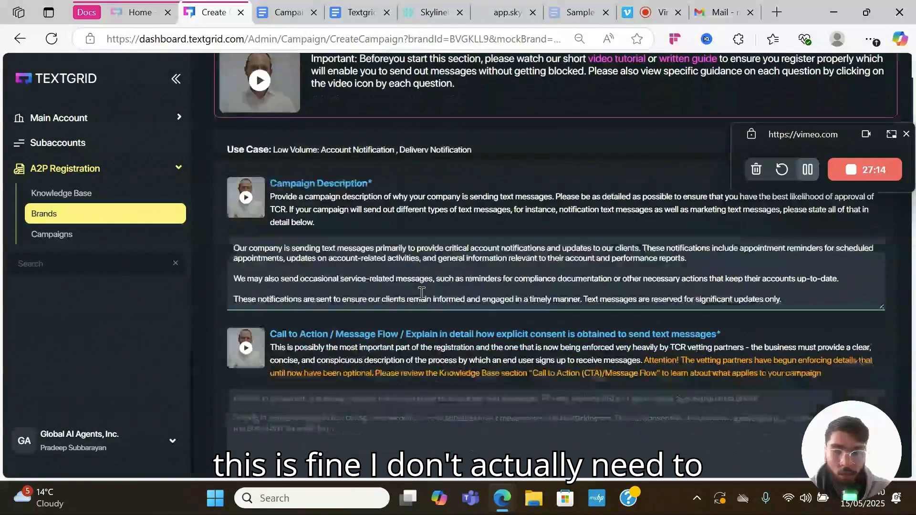
- Copy the Call to action consent text from the document into TextGrid's Call to Action box
left_click(293, 386)
left_click(281, 18)
scroll(417, 229, "down", 3)
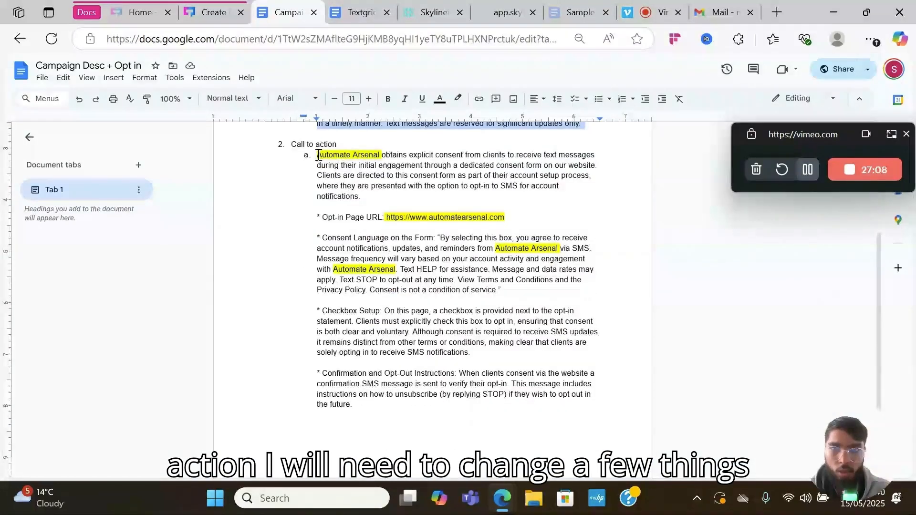
left_click_drag(314, 155, 435, 417)
key("ctrl+c")
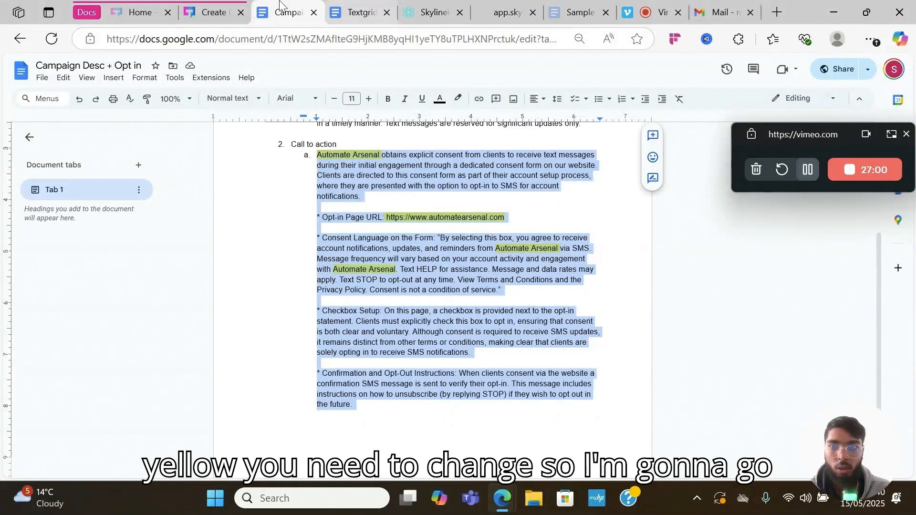
left_click(210, 13)
left_click(375, 388)
key("ctrl+v")
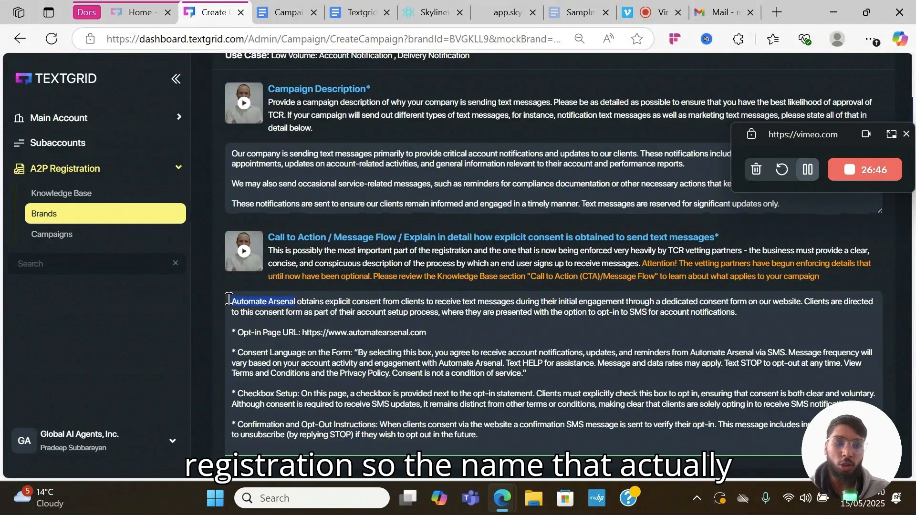
- Replace 'Automate Arsenal' with 'Skylineio' and delete the old opt-in page URL
type("Skylineio")
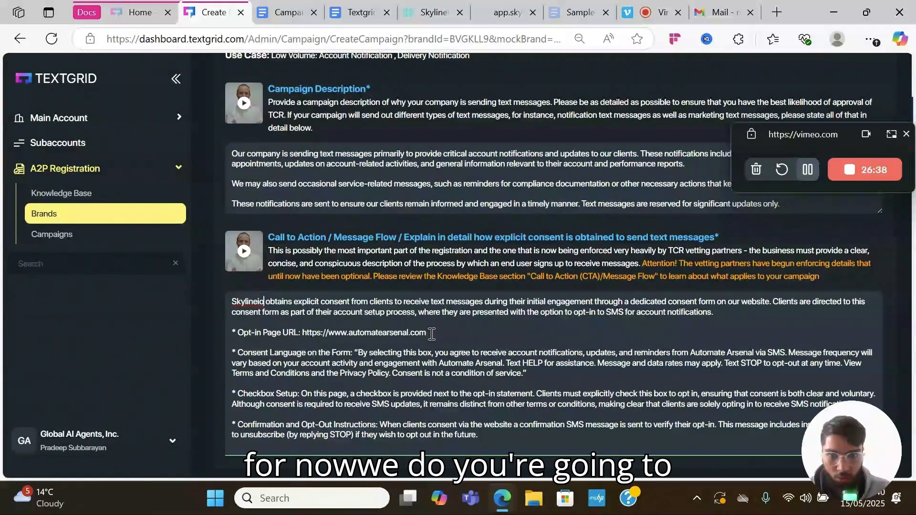
left_click_drag(409, 335, 301, 340)
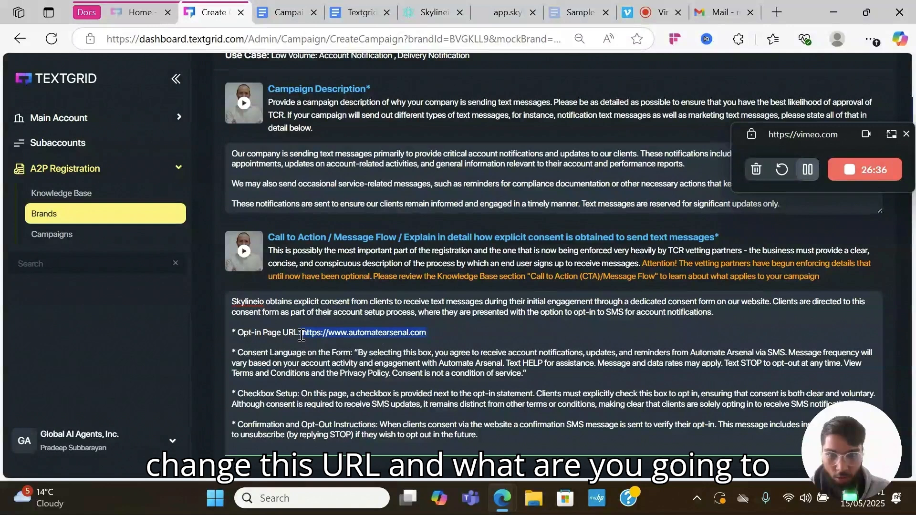
key("BackSpace")
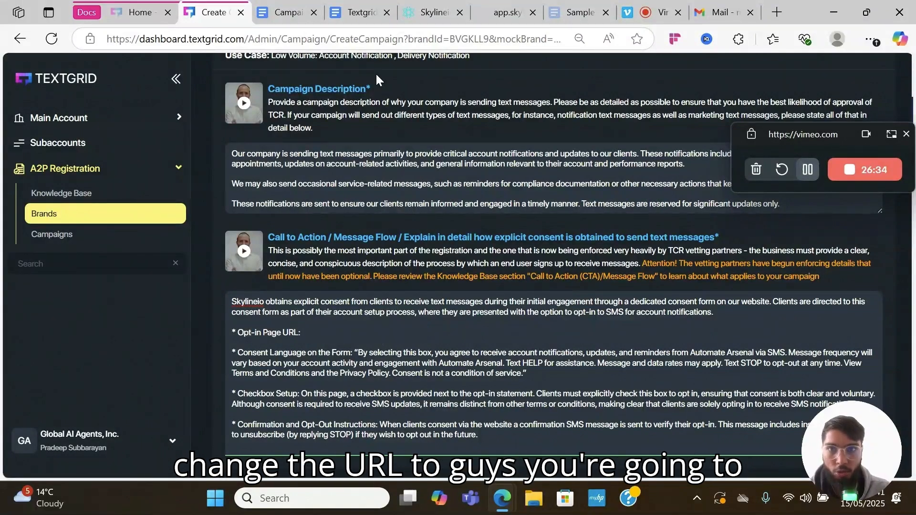
left_click(432, 12)
left_click(506, 12)
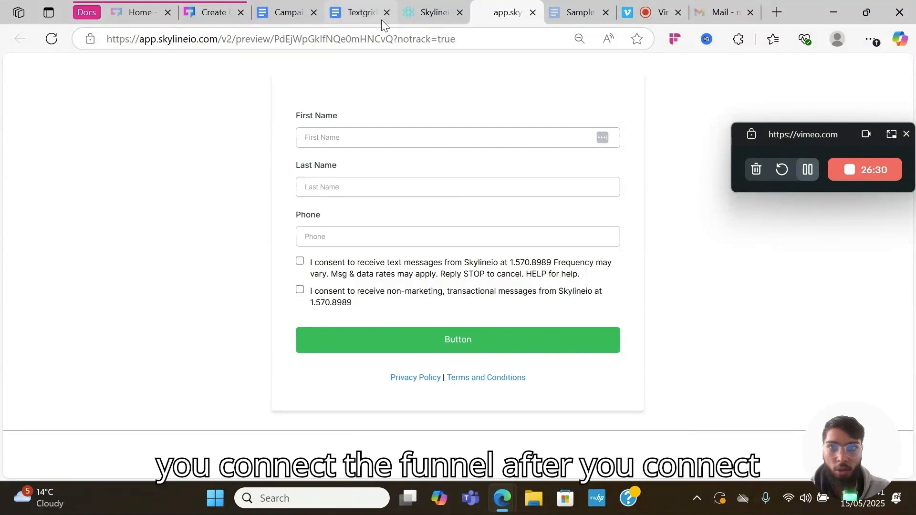
left_click(400, 16)
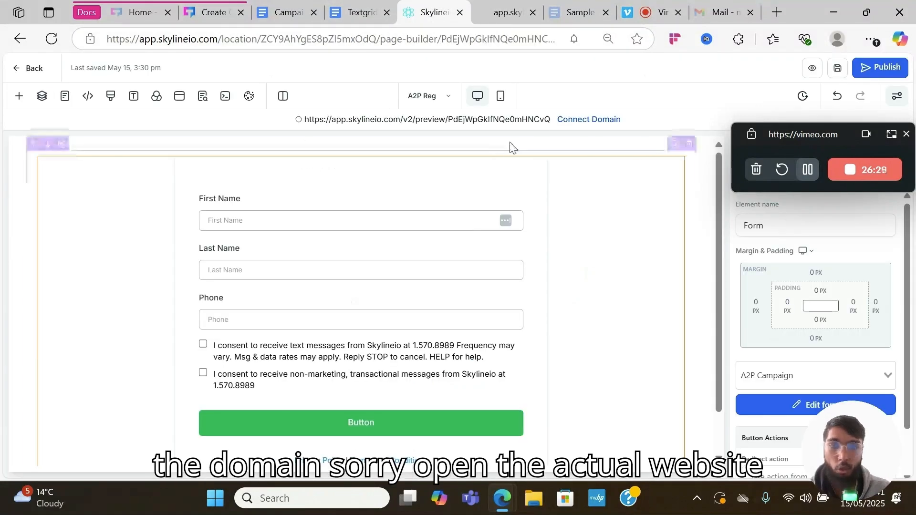
left_click(498, 13)
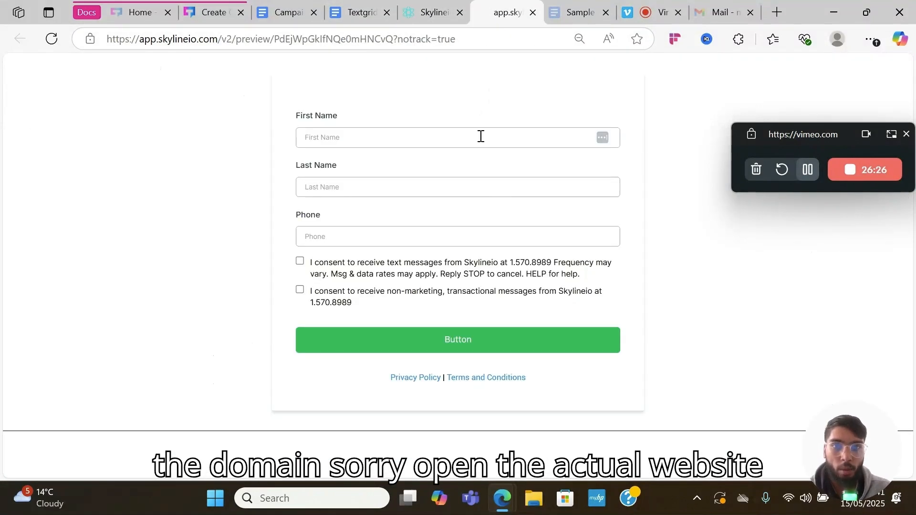
left_click(425, 13)
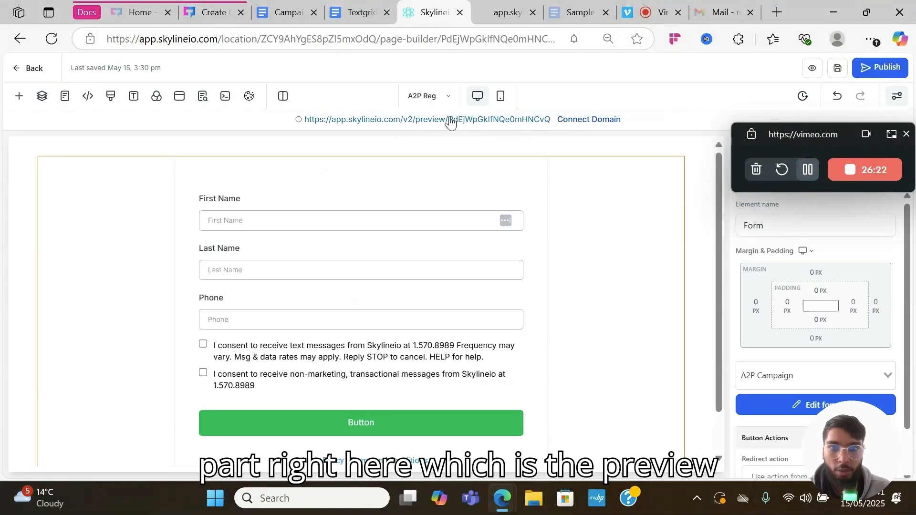
left_click(514, 11)
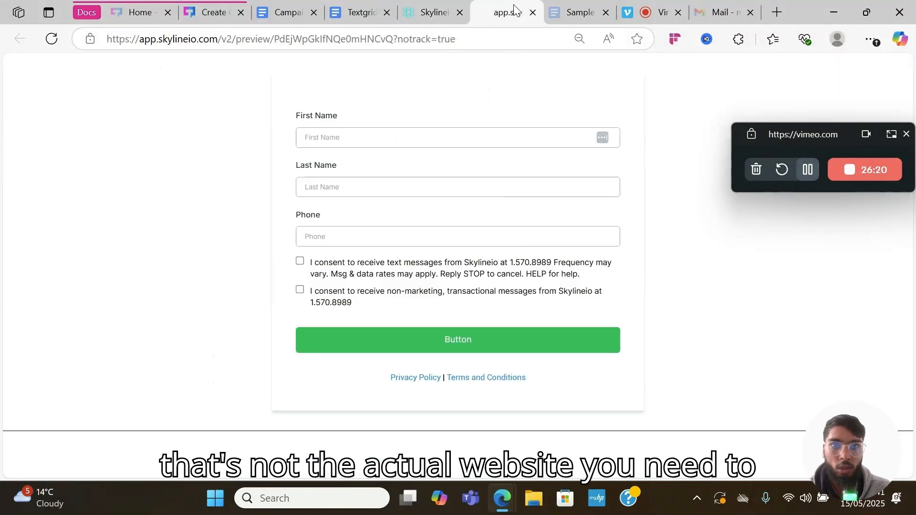
left_click(429, 13)
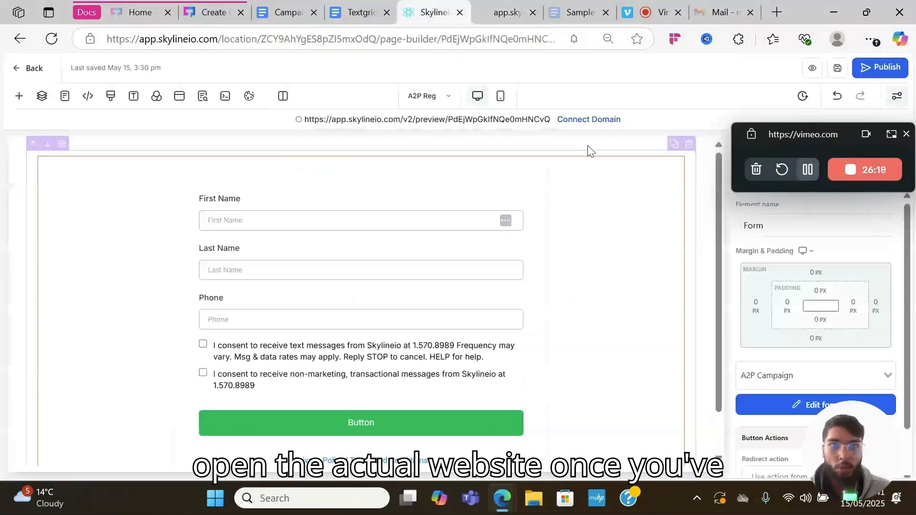
left_click(523, 11)
left_click(466, 37)
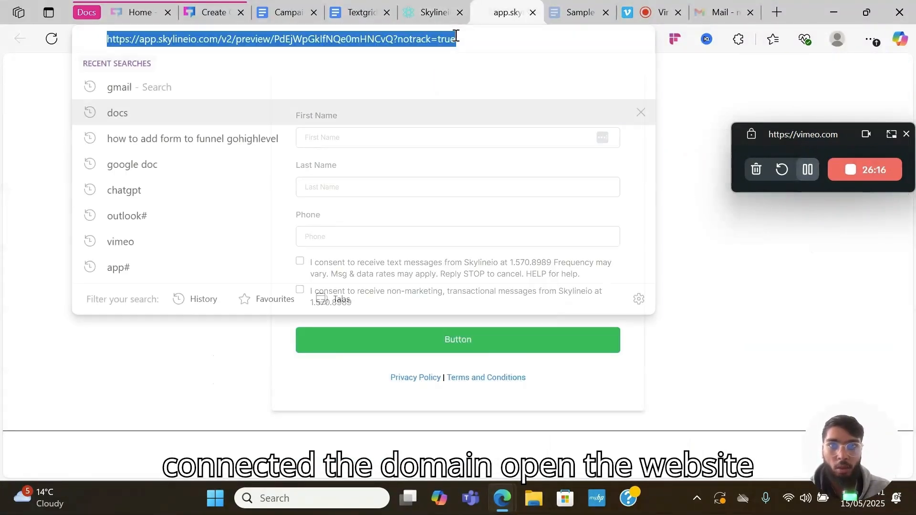
- Paste the Skylineio preview URL after 'Opt-in Page URL:' and rename the HELP sentence's company to Skylineio
left_click(217, 9)
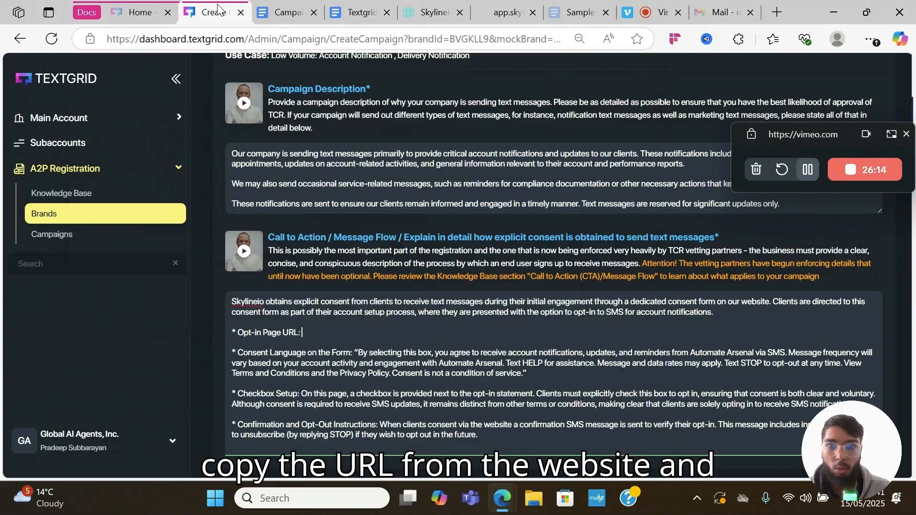
left_click(473, 331)
type("https://app.skylineio.com/v2/preview/PdEjWpGklfNQe0mHNCvQ?notrack=true")
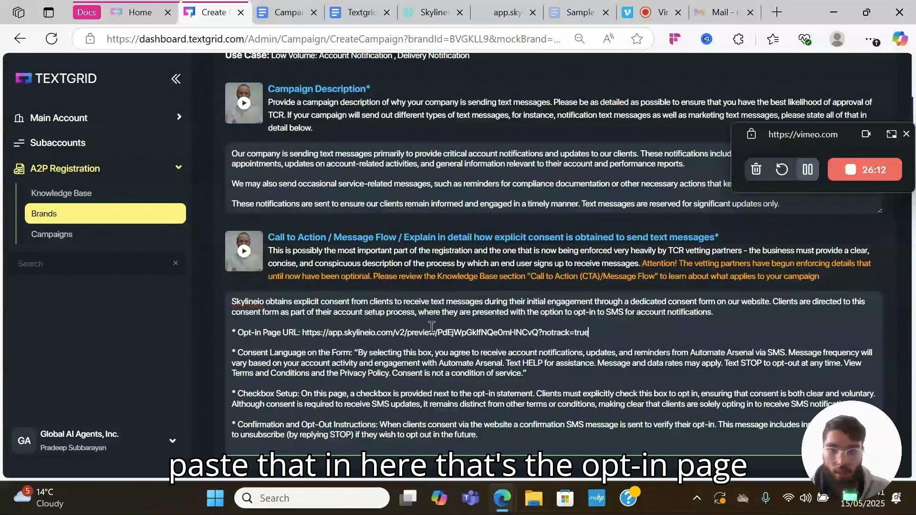
scroll(525, 320, "down", 1)
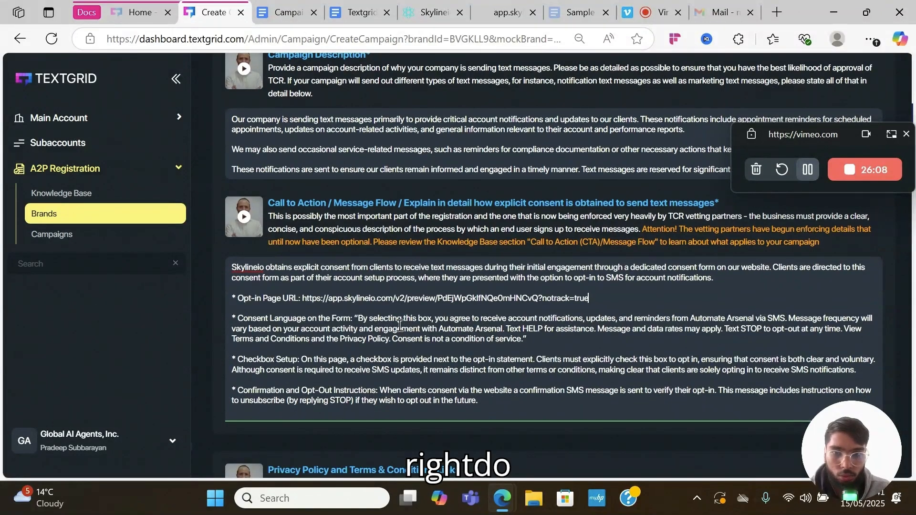
left_click_drag(439, 329, 502, 330)
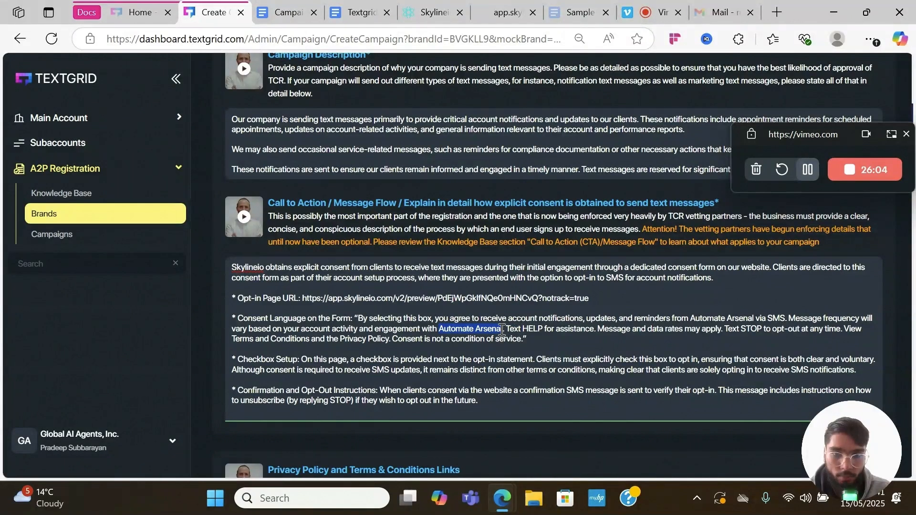
type("Skylineio")
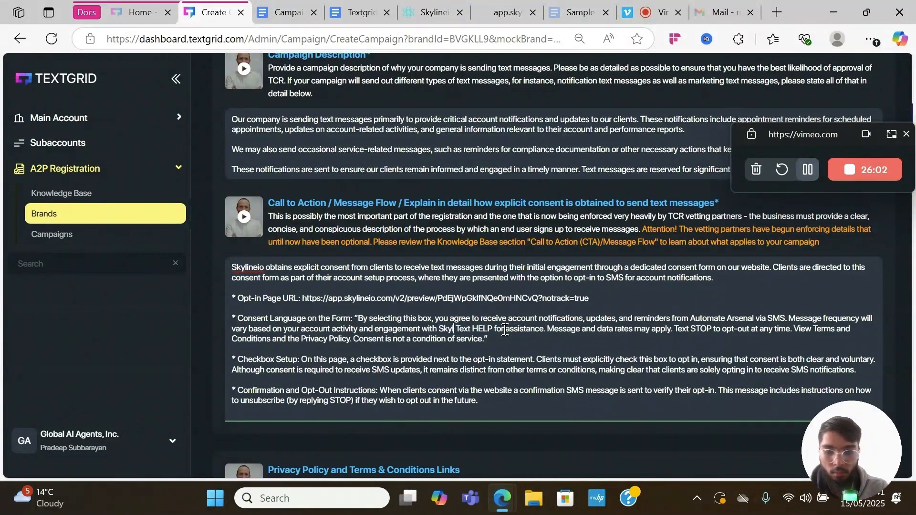
type(".")
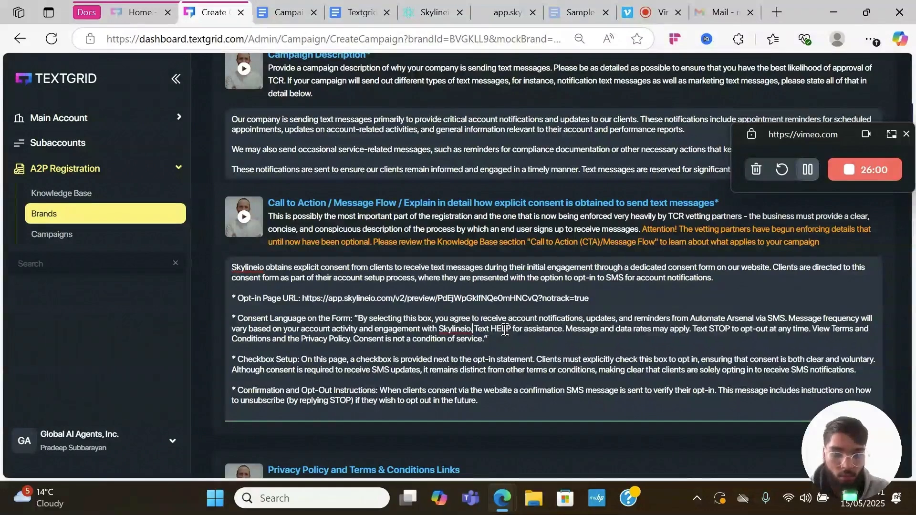
scroll(534, 329, "down", 2)
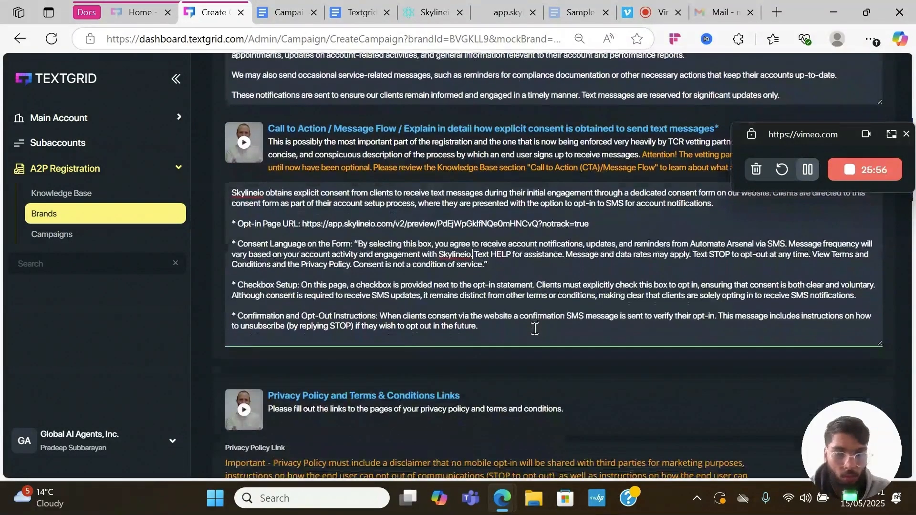
- Copy the first sample message paragraph from the Campaign Desc + Opt in document
scroll(535, 328, "down", 2)
scroll(534, 329, "down", 7)
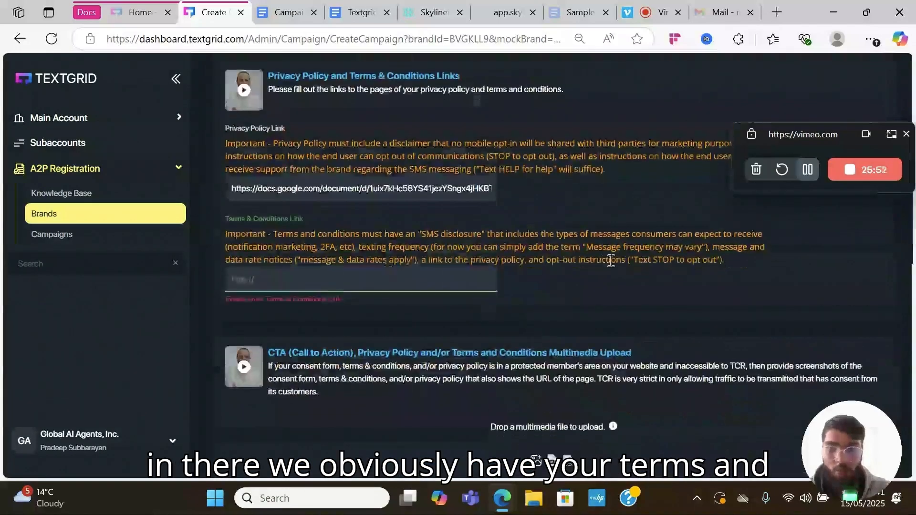
scroll(609, 260, "up", 5)
scroll(561, 238, "up", 4)
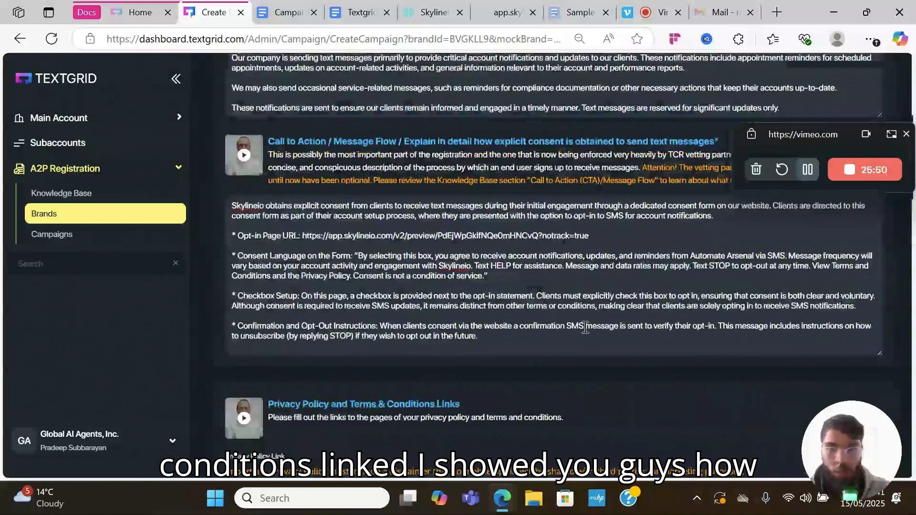
scroll(586, 328, "up", 6)
scroll(585, 327, "down", 12)
scroll(585, 328, "down", 9)
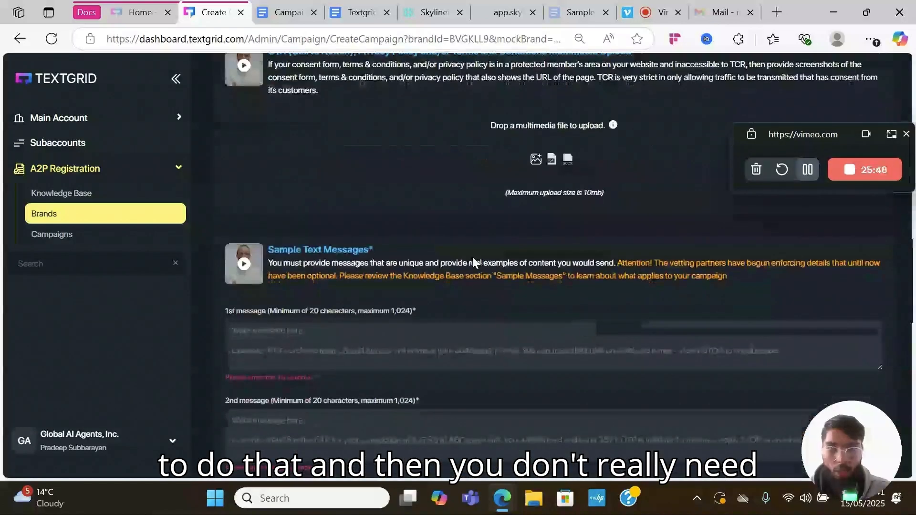
scroll(472, 257, "up", 3)
scroll(397, 272, "down", 7)
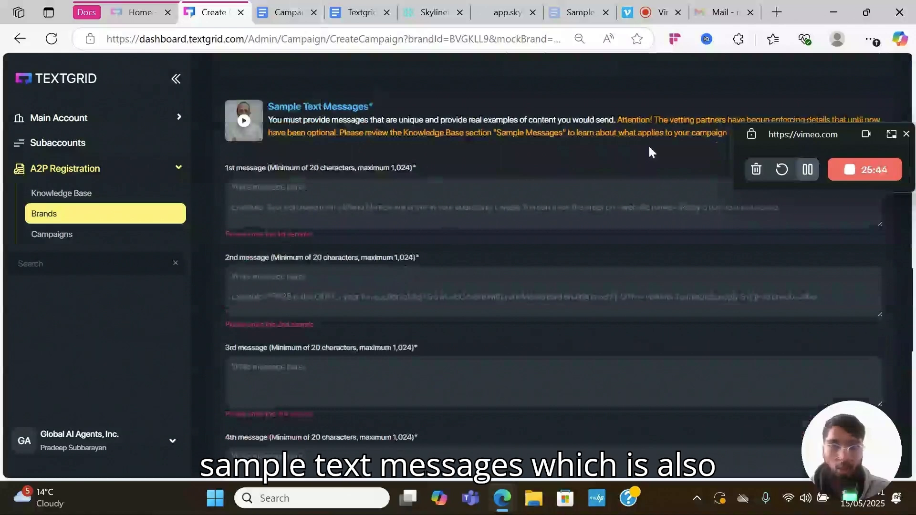
left_click(288, 14)
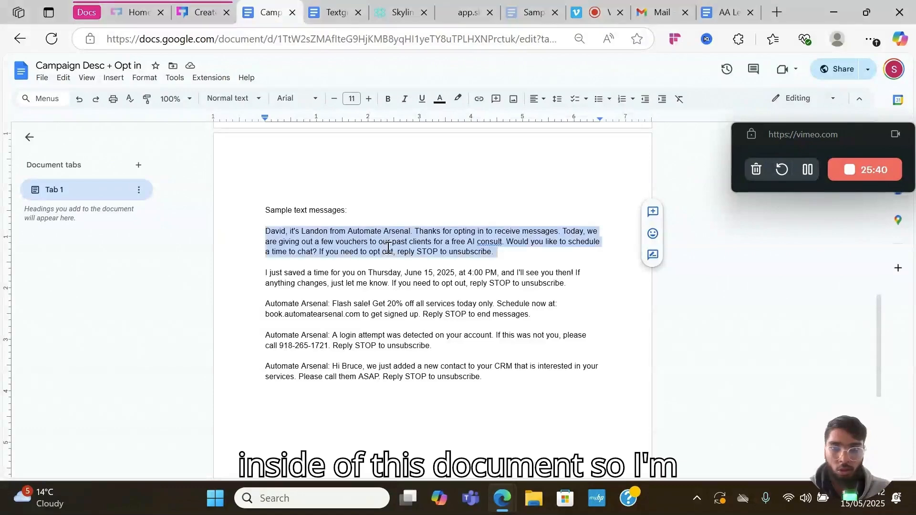
left_click(389, 243)
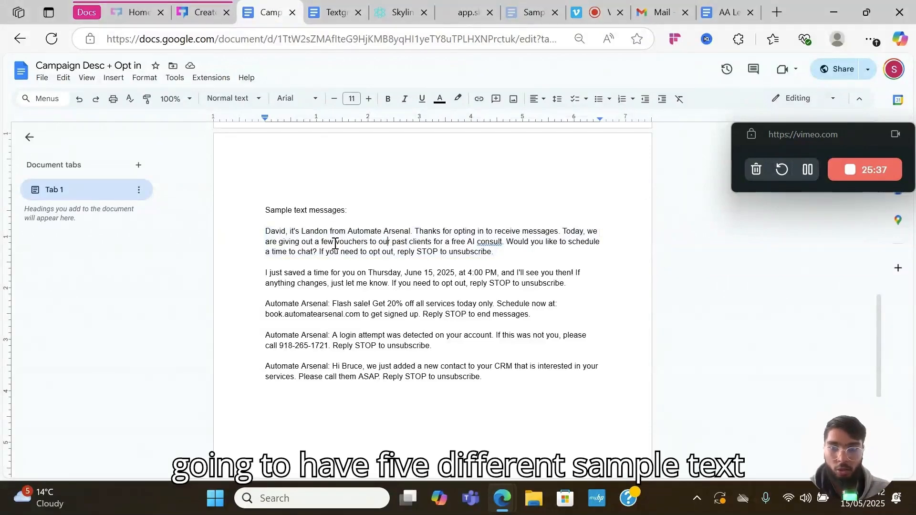
triple_click(335, 242)
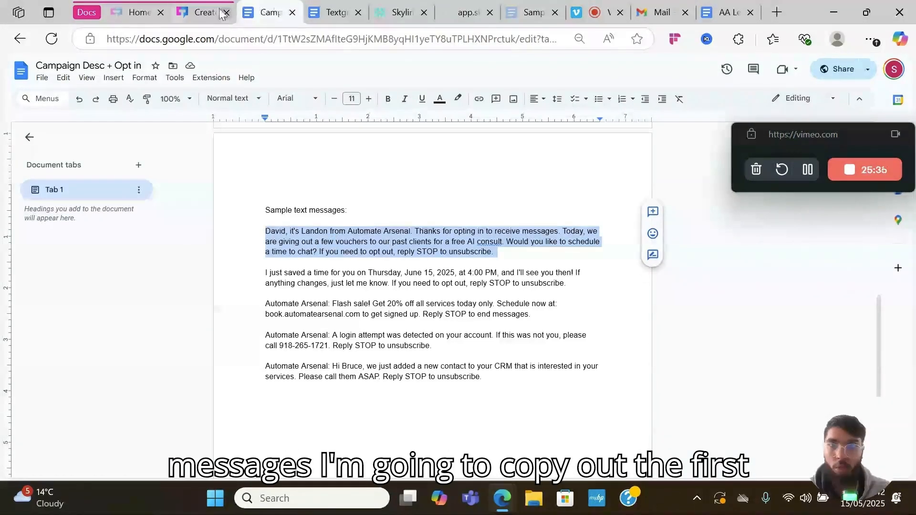
- Paste it into the 1st message field, replacing 'Automate Arsenal' with 'Skylineio'
left_click(199, 12)
left_click(354, 197)
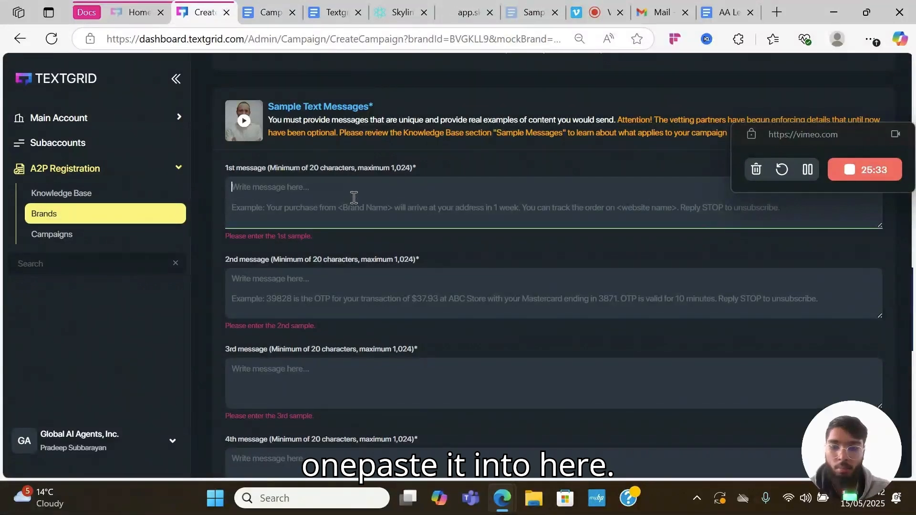
key("ctrl+v")
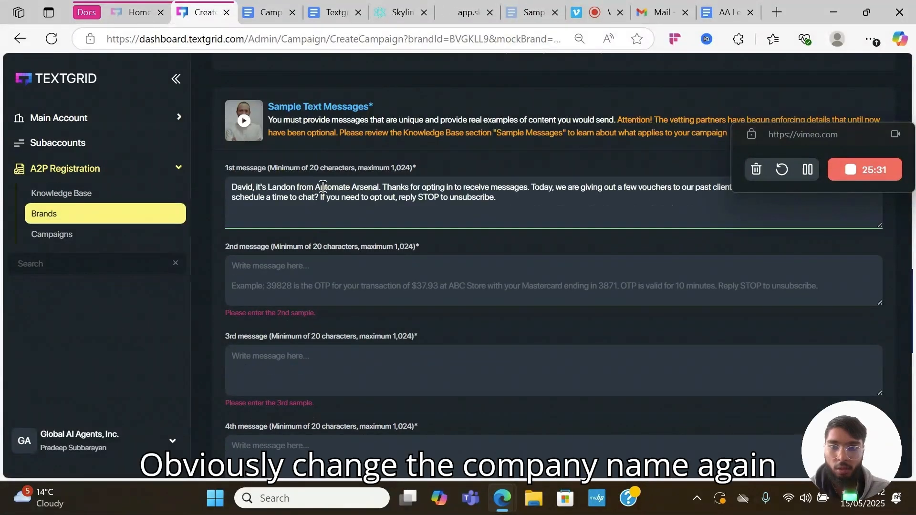
left_click_drag(315, 187, 379, 186)
type("Skylineid")
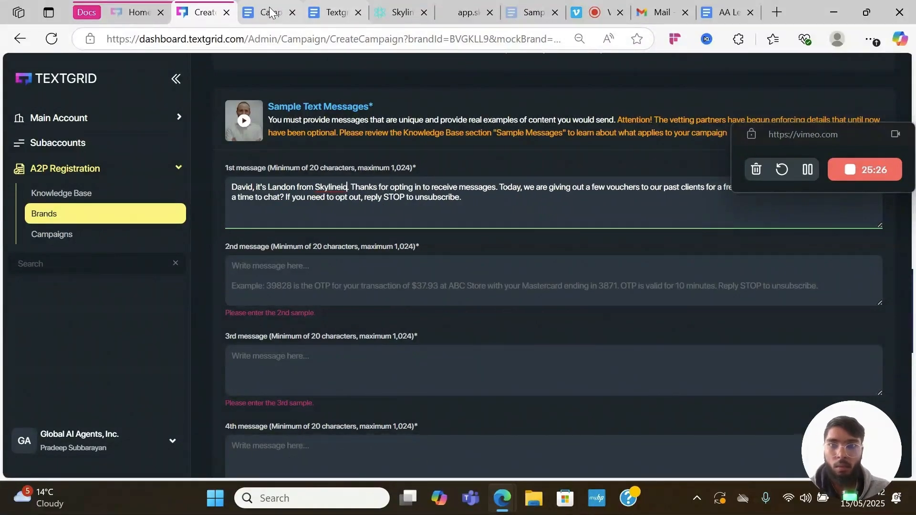
- Select the remaining sample messages in the document, including the Flash sale and login-attempt ones
left_click(268, 11)
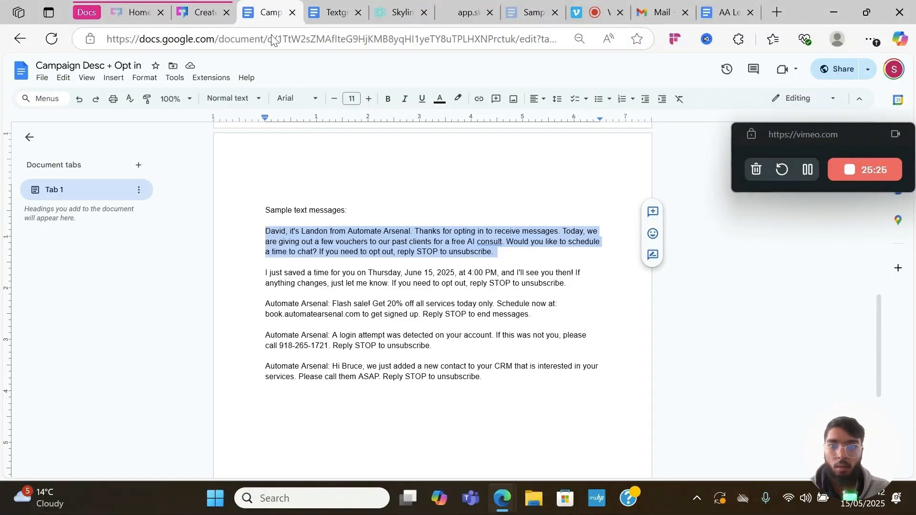
left_click(299, 281)
triple_click(299, 280)
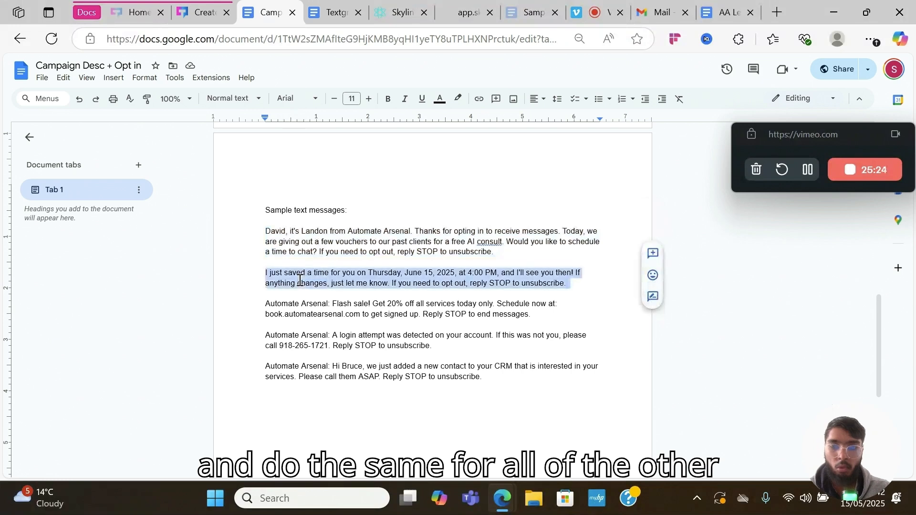
triple_click(308, 317)
triple_click(313, 348)
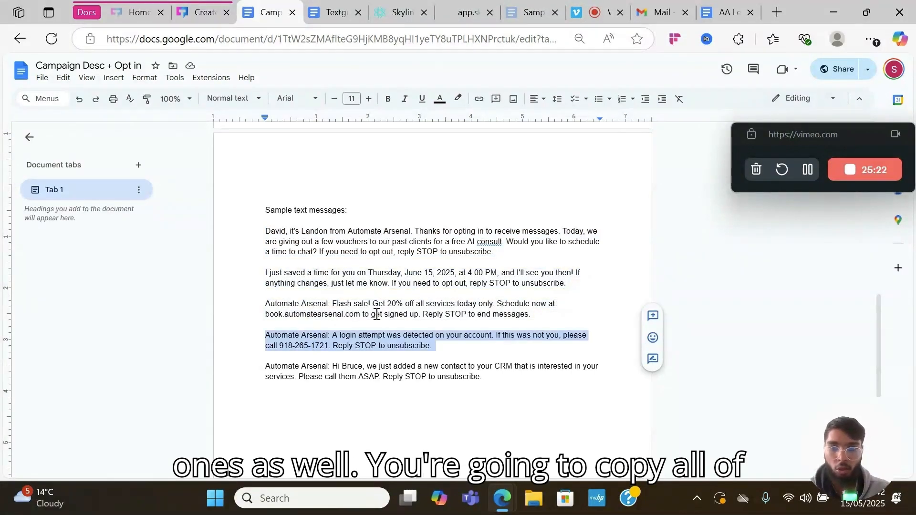
scroll(285, 384, "down", 2)
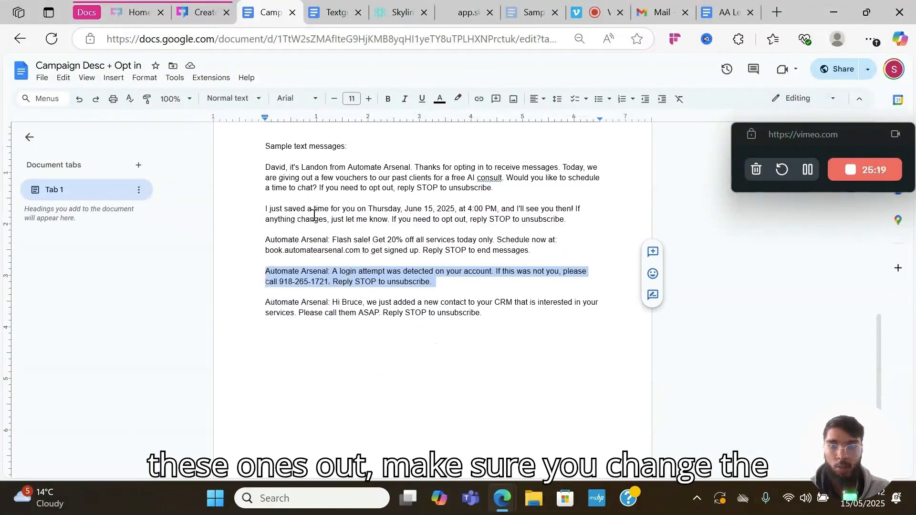
- Review the campaign form's message fields and finish, reaching All Campaigns with the campaign Accepted
left_click(203, 12)
scroll(392, 330, "down", 5)
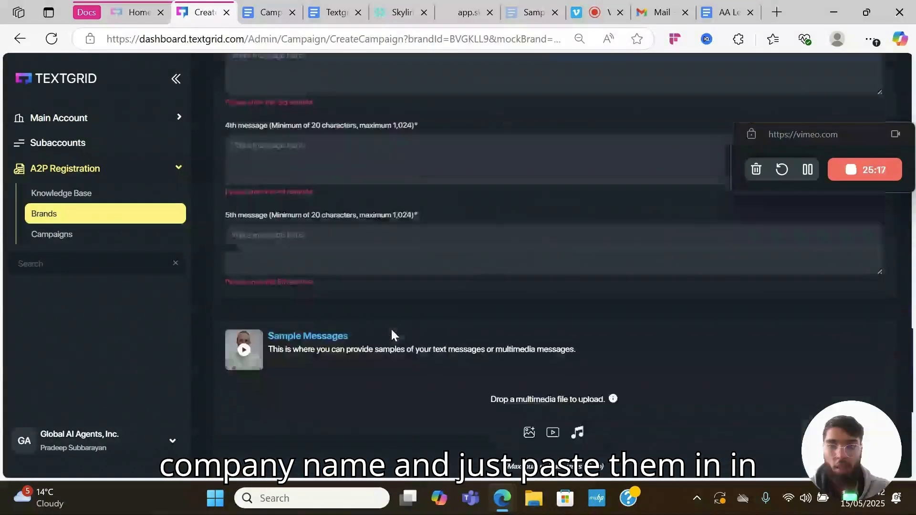
scroll(390, 327, "up", 5)
scroll(331, 273, "down", 3)
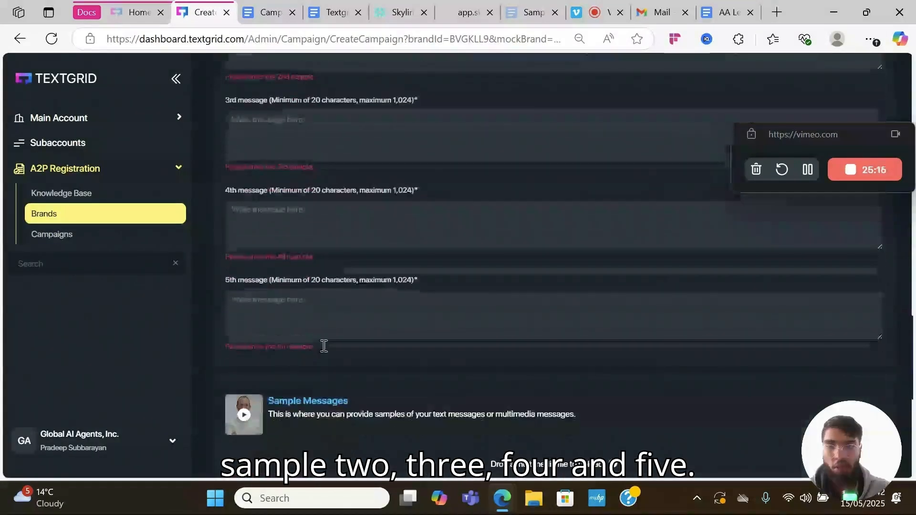
scroll(325, 351, "down", 3)
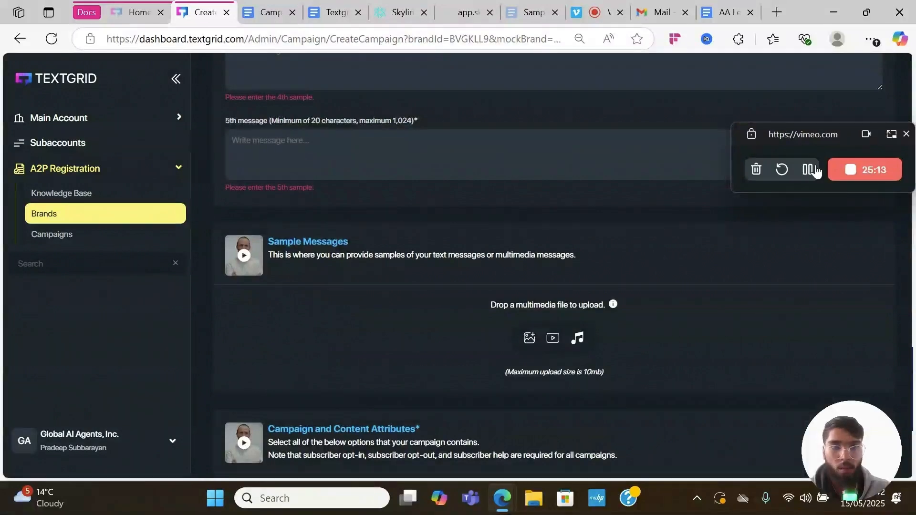
scroll(552, 270, "down", 4)
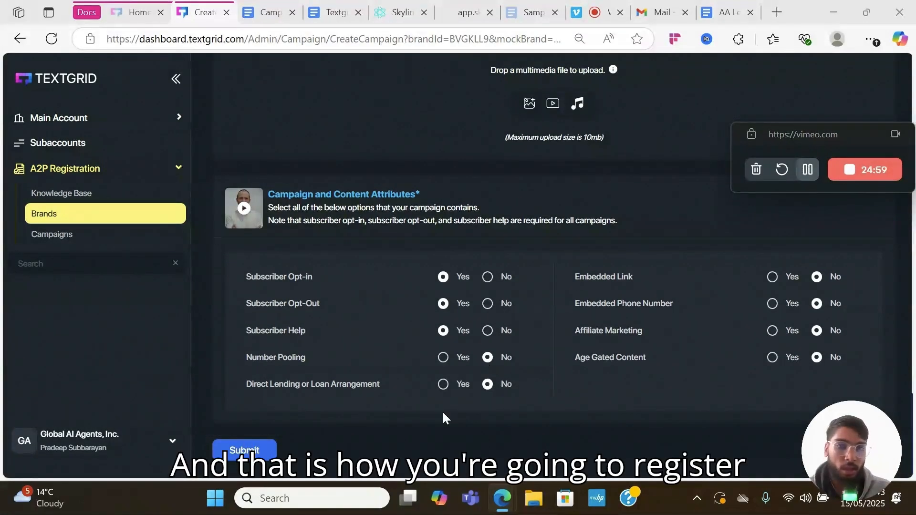
scroll(609, 242, "up", 3)
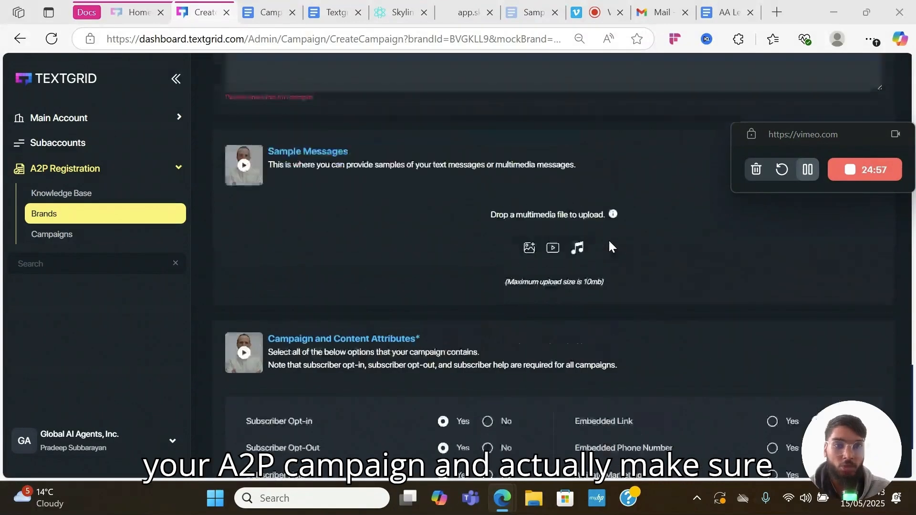
scroll(609, 247, "up", 1)
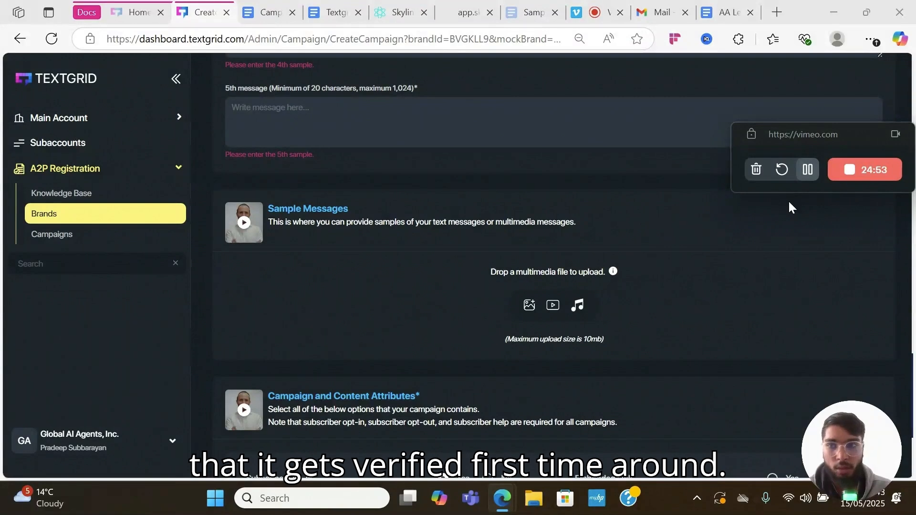
left_click(801, 176)
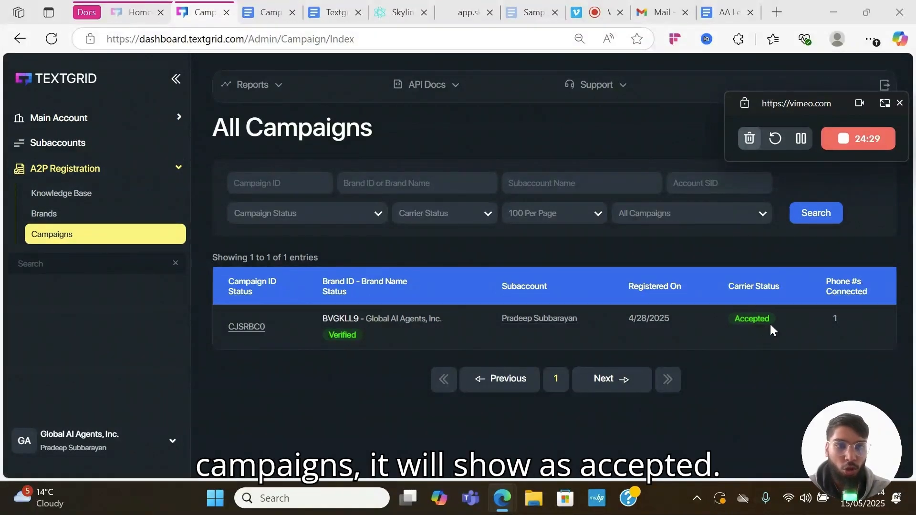
- After checking Part 7 of the setup guide, start attaching a GHL sub-account from TextGrid Subaccounts
left_click(334, 11)
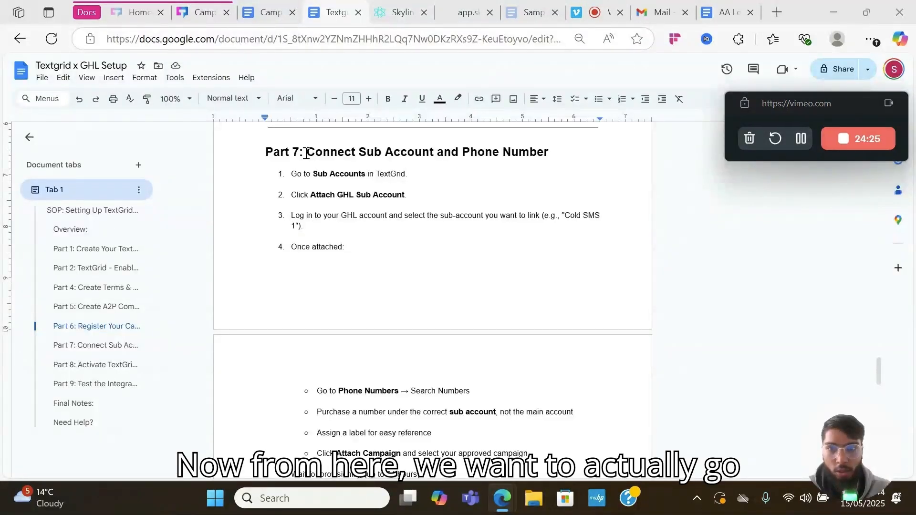
left_click(195, 8)
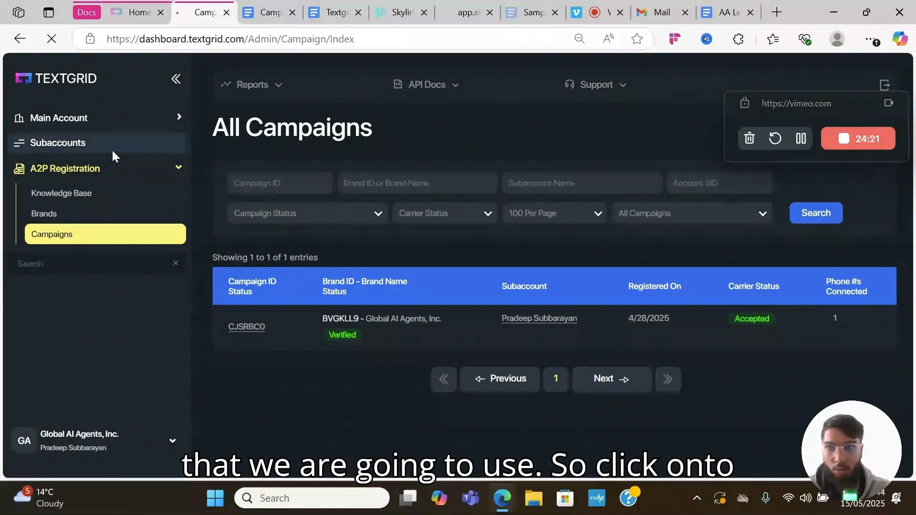
left_click(112, 149)
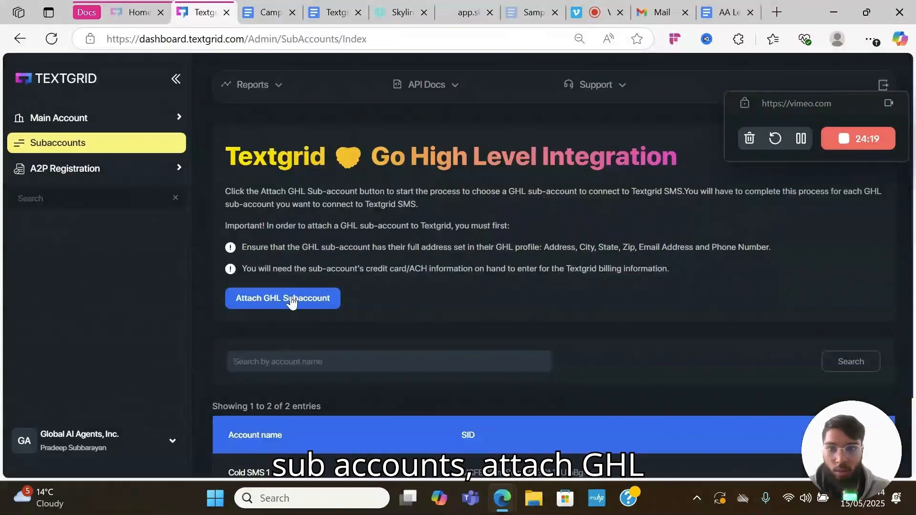
left_click(289, 300)
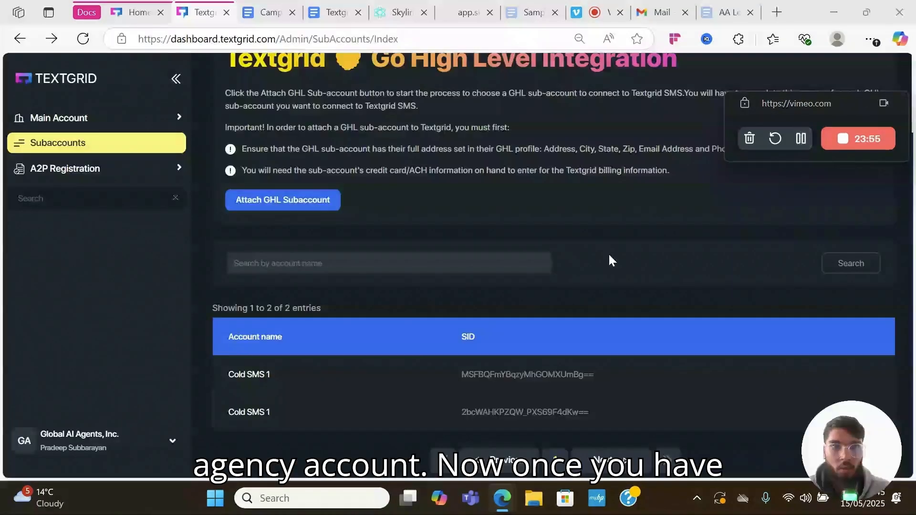
- Open the second Cold SMS 1 sub-account and go to its Buy a Number page
scroll(323, 281, "down", 2)
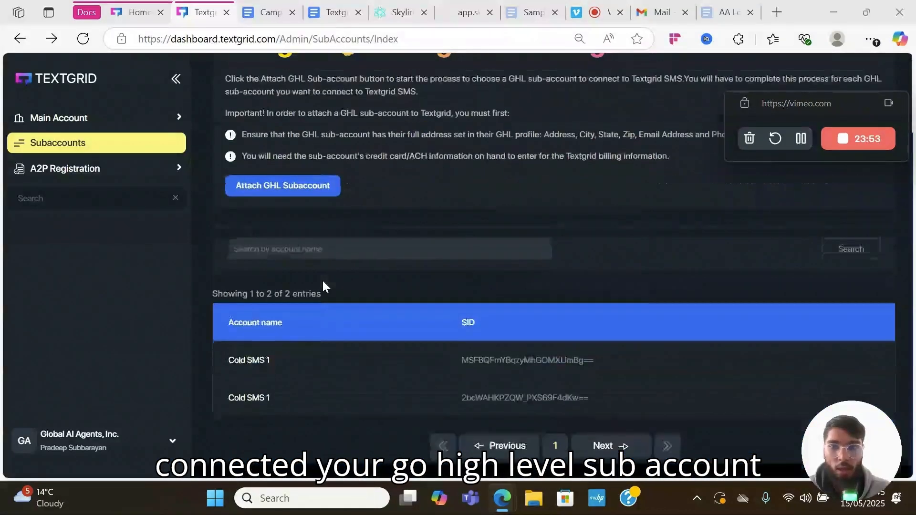
scroll(286, 315, "up", 1)
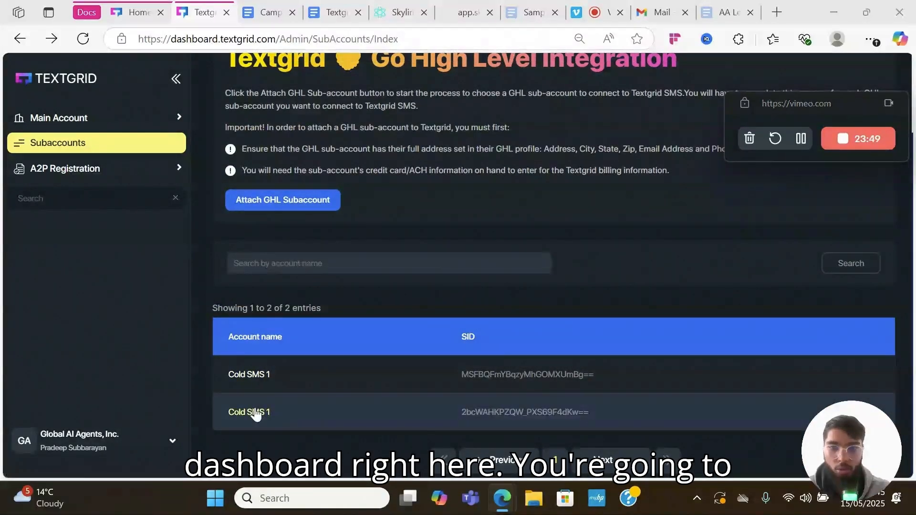
left_click(254, 409)
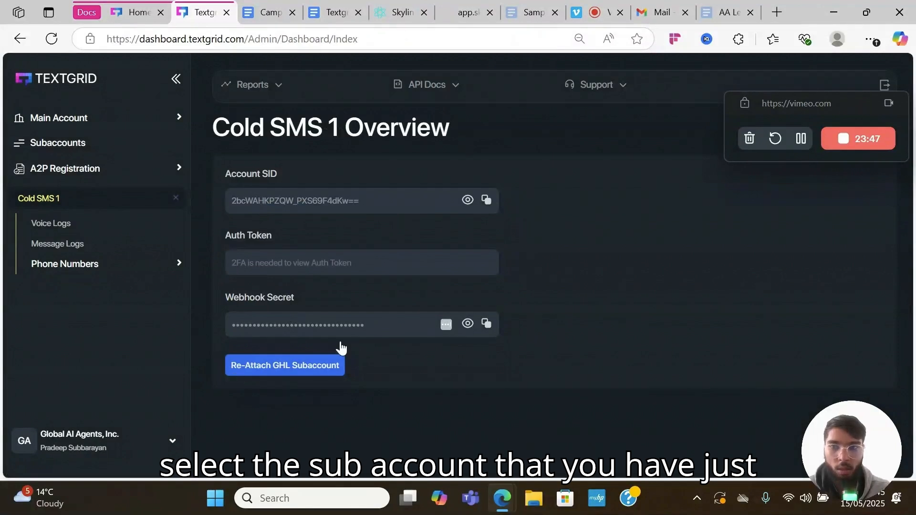
left_click(129, 258)
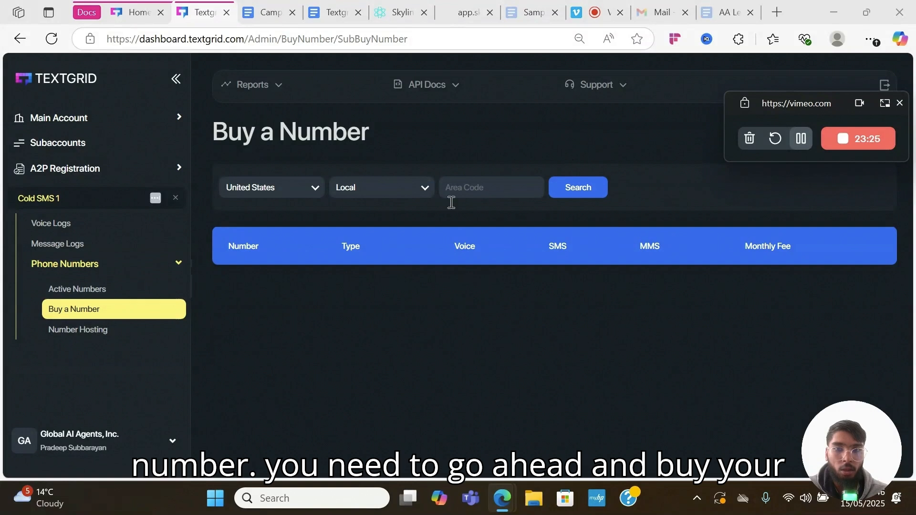
left_click(480, 193)
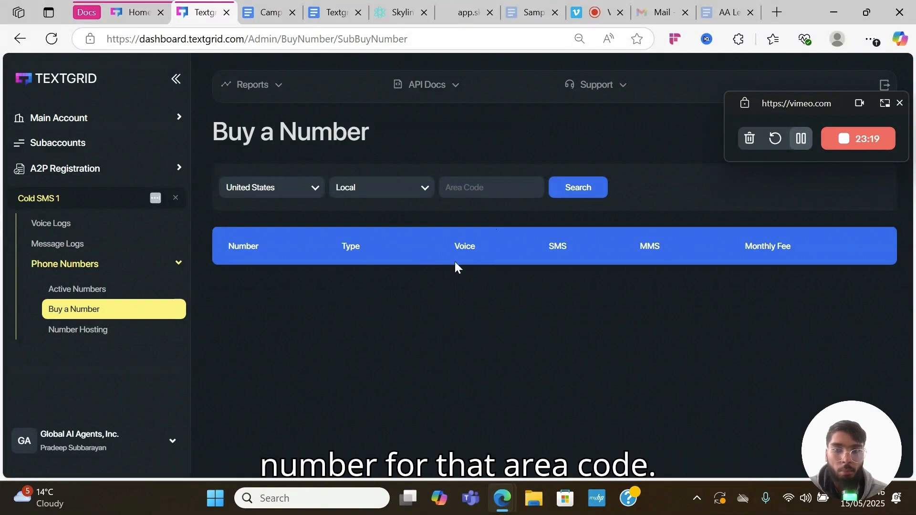
left_click(801, 139)
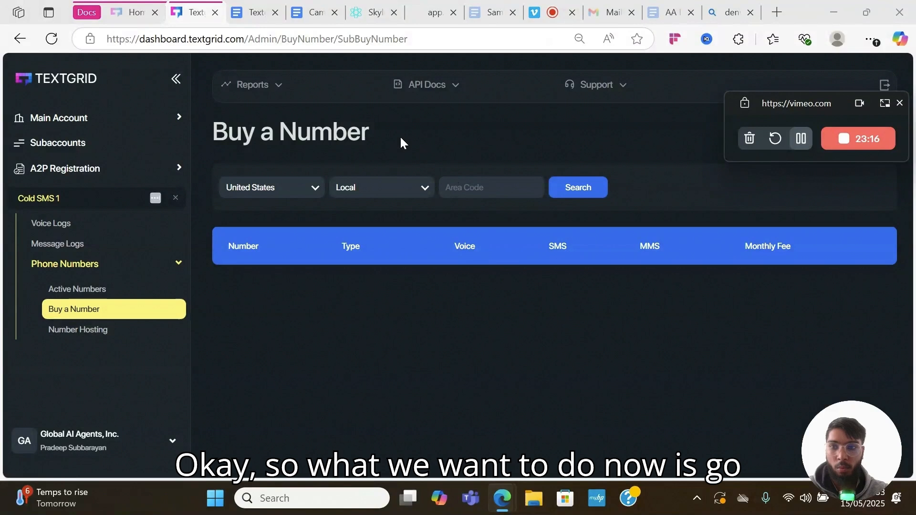
left_click(509, 193)
type("820")
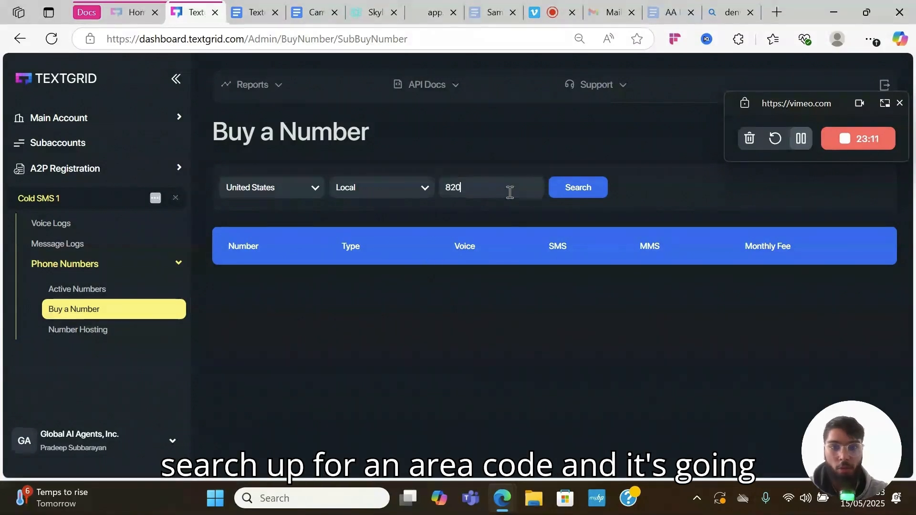
left_click(562, 183)
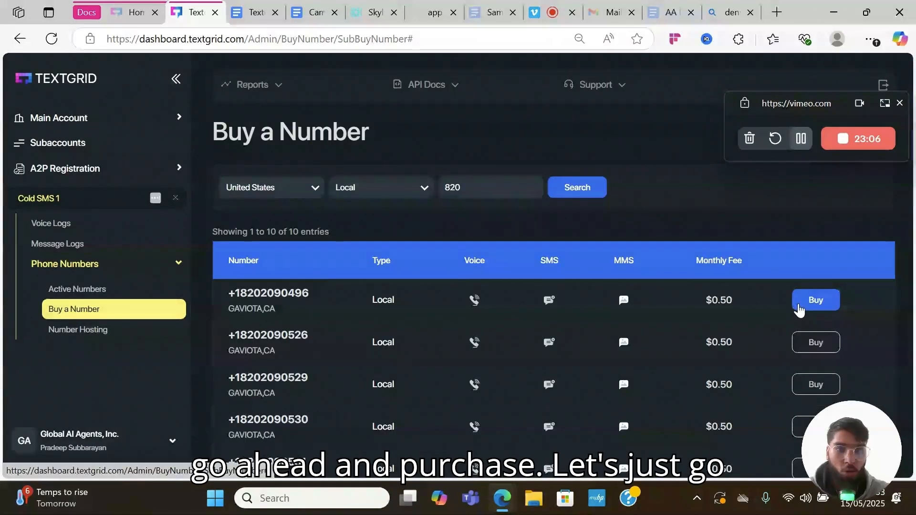
left_click(799, 306)
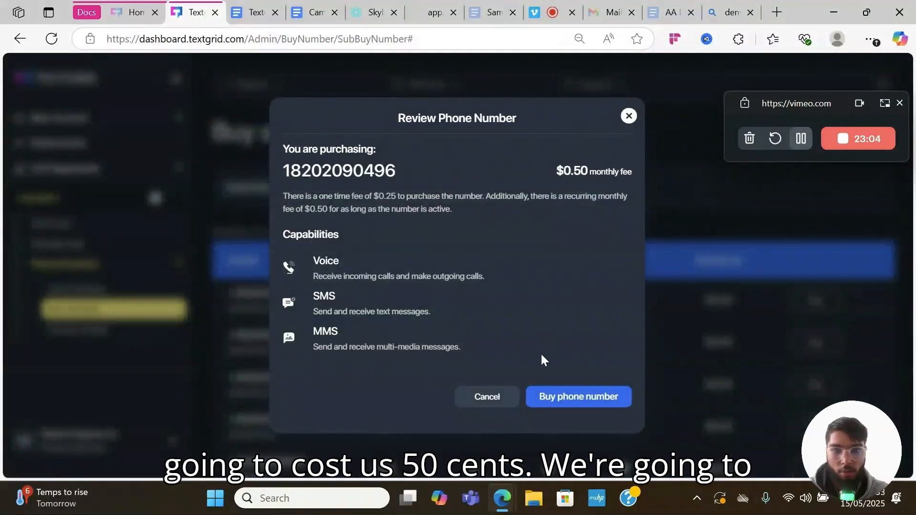
left_click(551, 406)
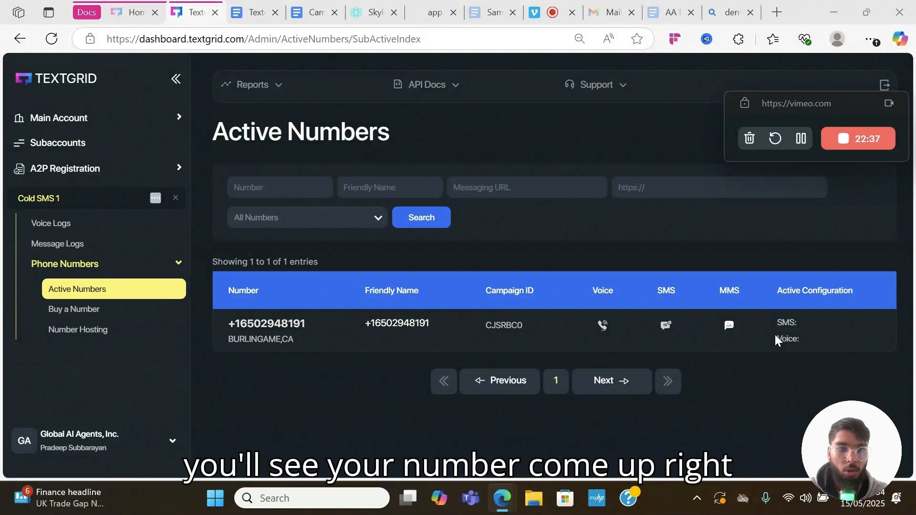
left_click(801, 139)
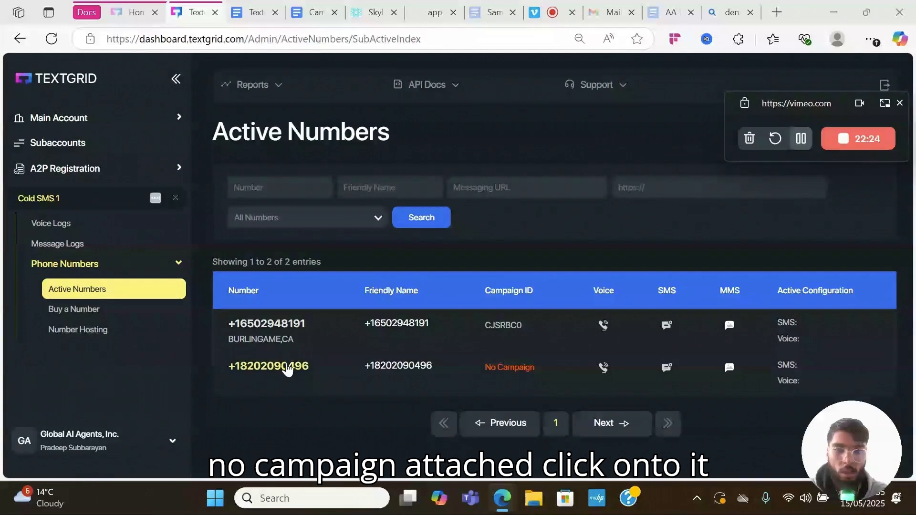
left_click(286, 368)
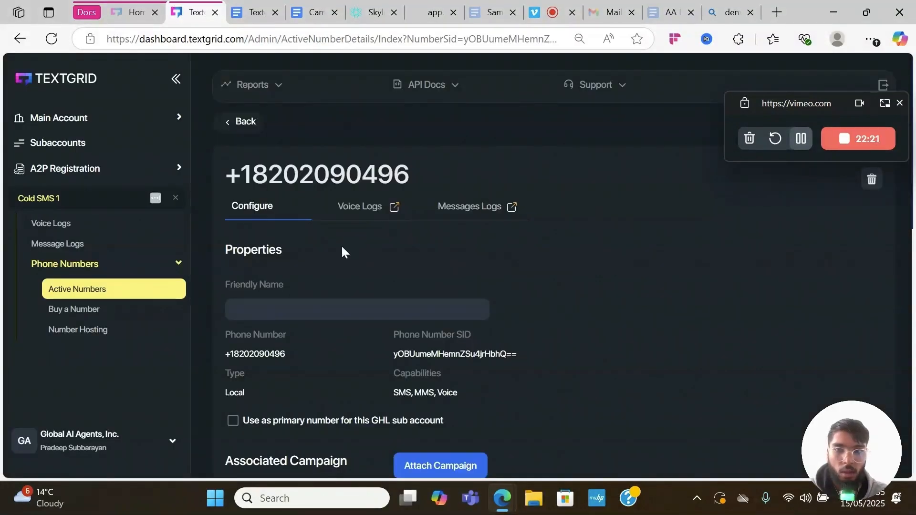
scroll(342, 252, "down", 2)
left_click(314, 224)
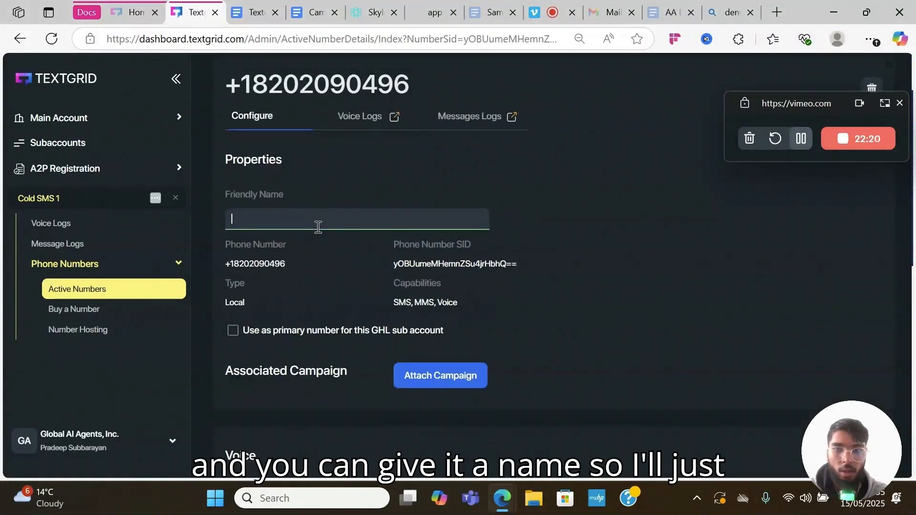
type("denver number")
- Attach the CJSRBC0 campaign to the number
scroll(317, 226, "down", 1)
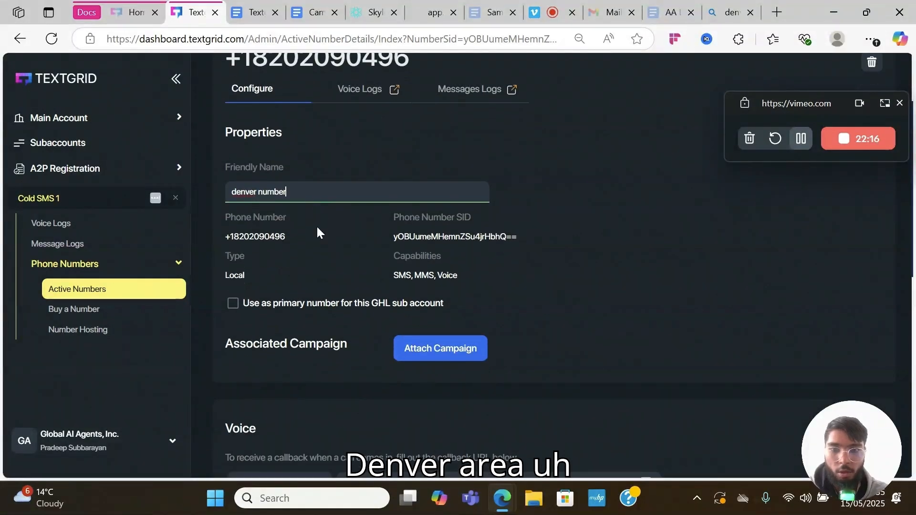
scroll(286, 253, "down", 2)
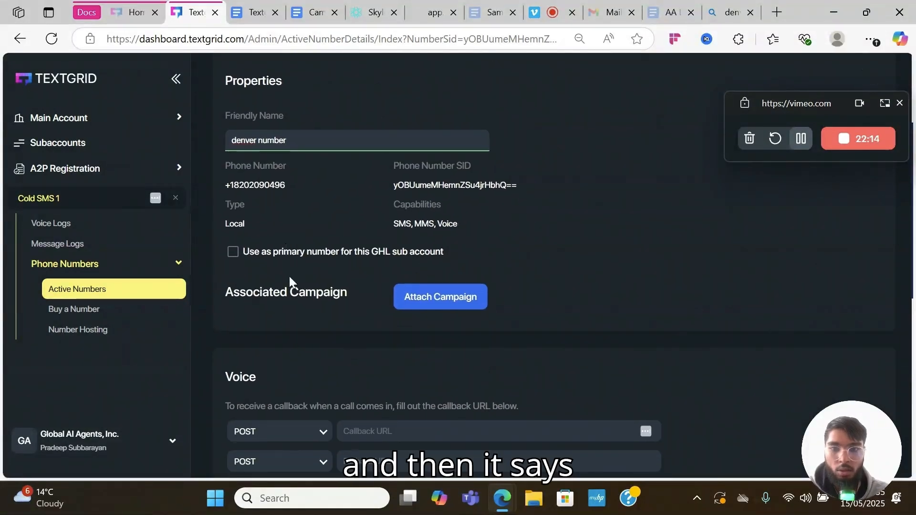
scroll(353, 287, "down", 3)
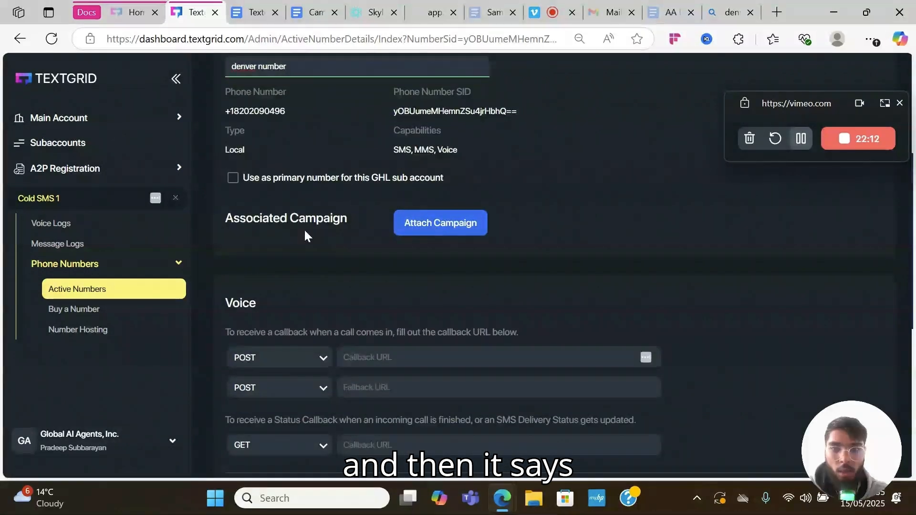
left_click(442, 227)
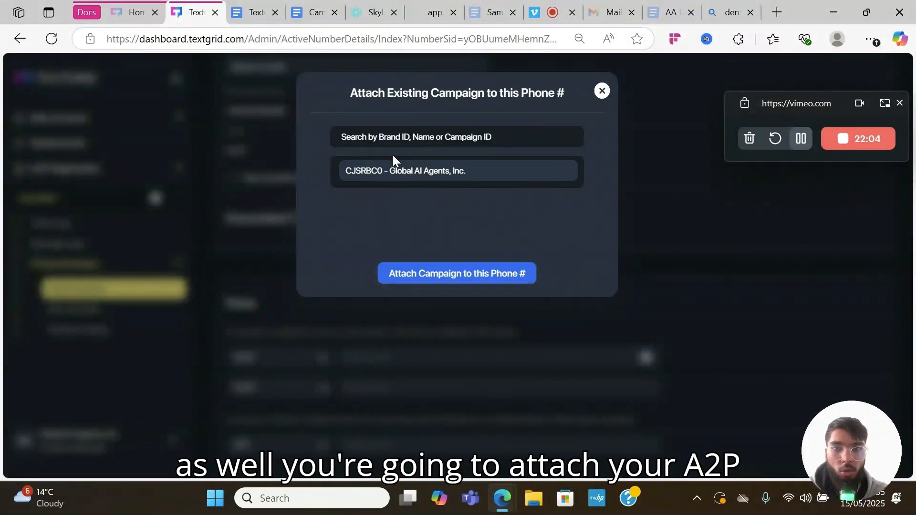
left_click(600, 94)
scroll(422, 281, "down", 4)
scroll(422, 280, "down", 3)
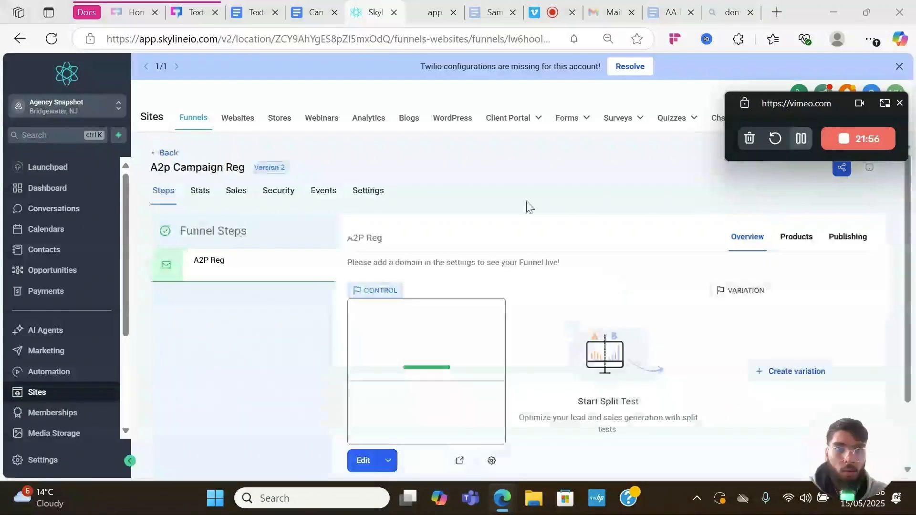
left_click(74, 463)
scroll(84, 299, "down", 5)
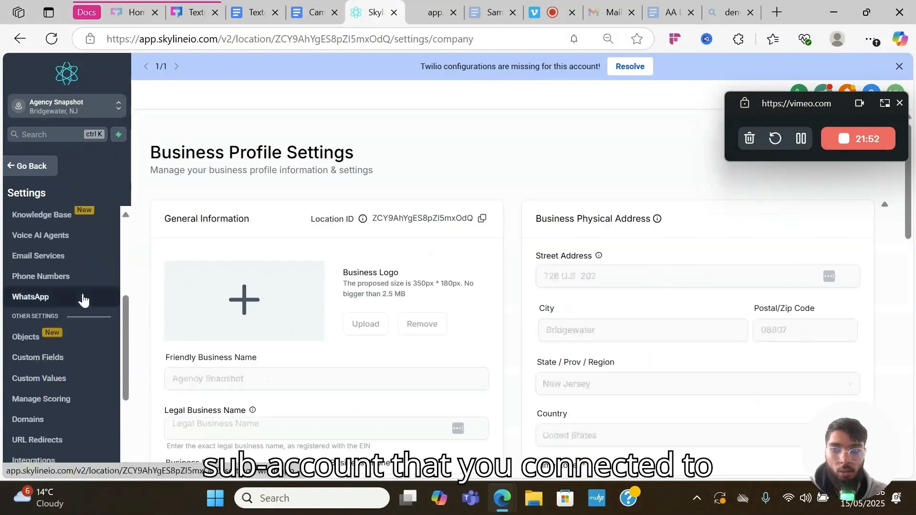
scroll(77, 298, "down", 1)
scroll(82, 300, "up", 1)
scroll(63, 365, "up", 5)
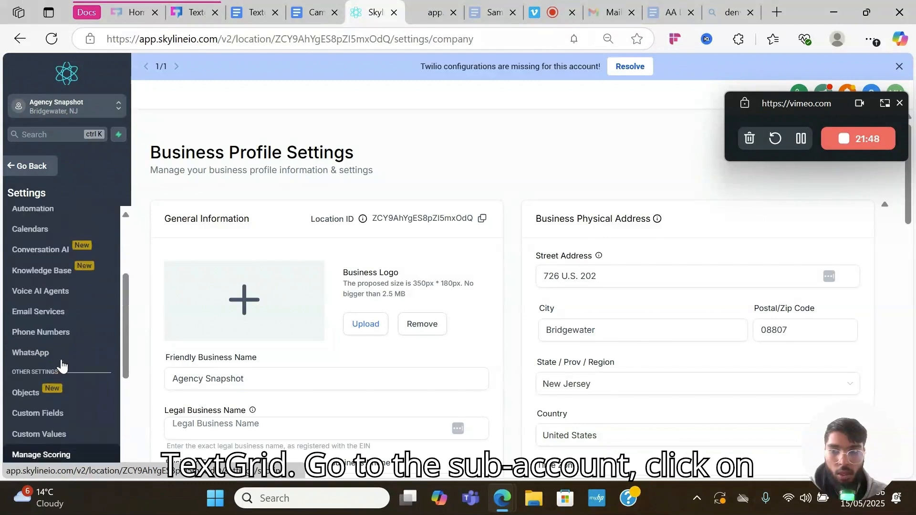
scroll(59, 363, "down", 10)
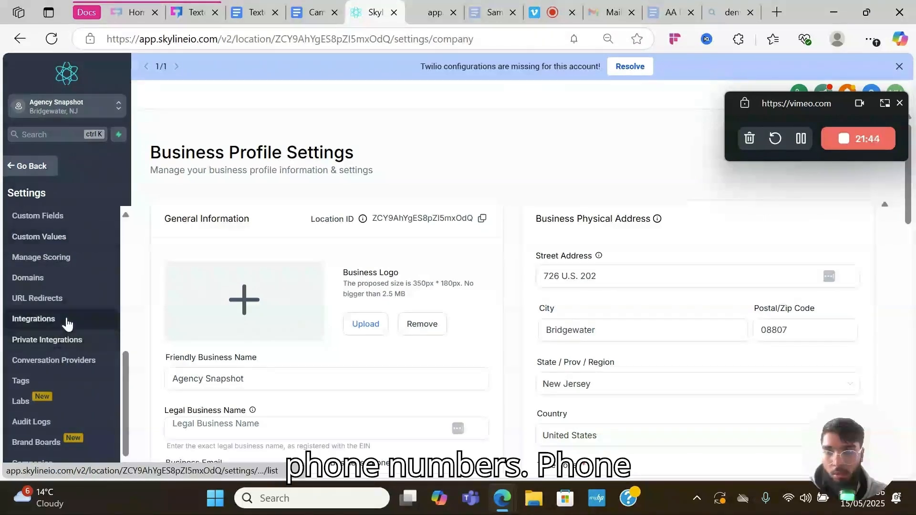
scroll(72, 319, "up", 3)
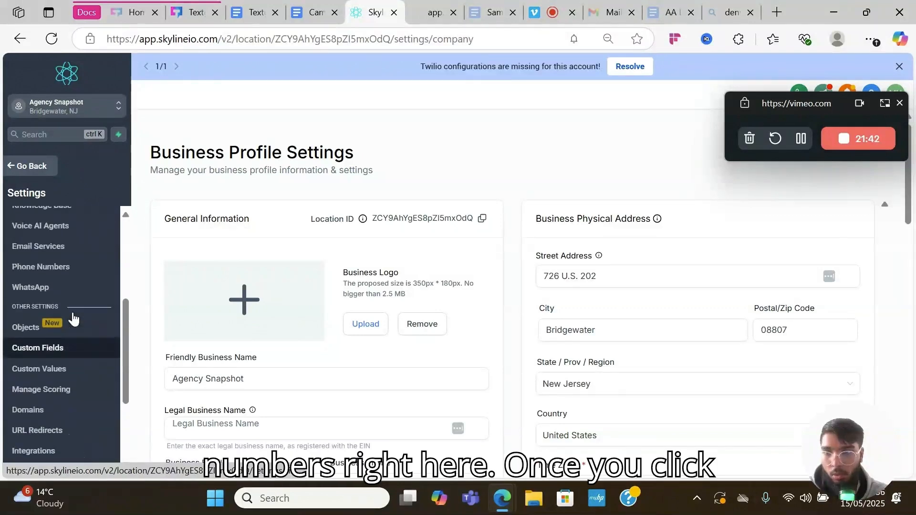
left_click(82, 299)
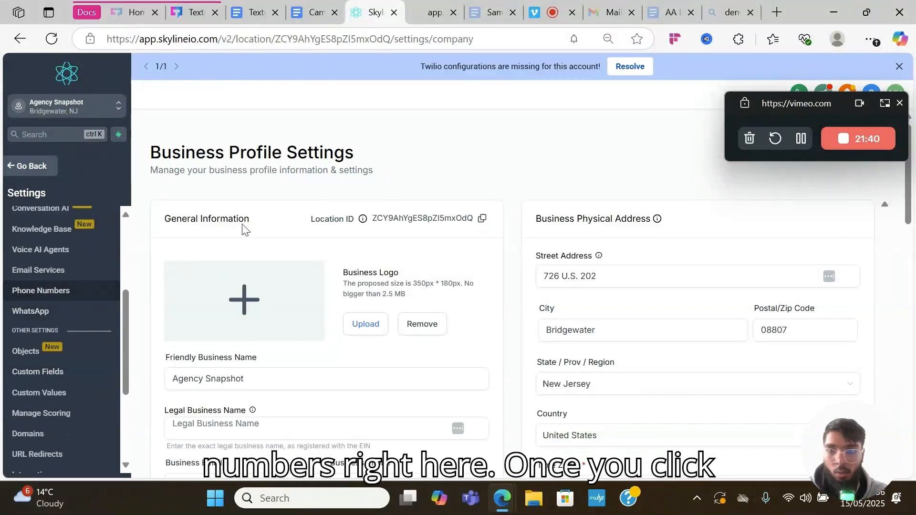
left_click(361, 135)
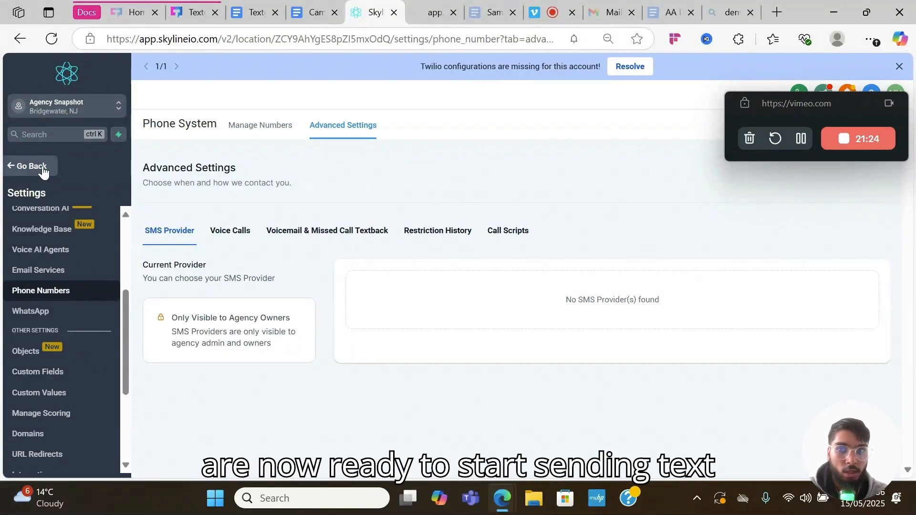
left_click(41, 166)
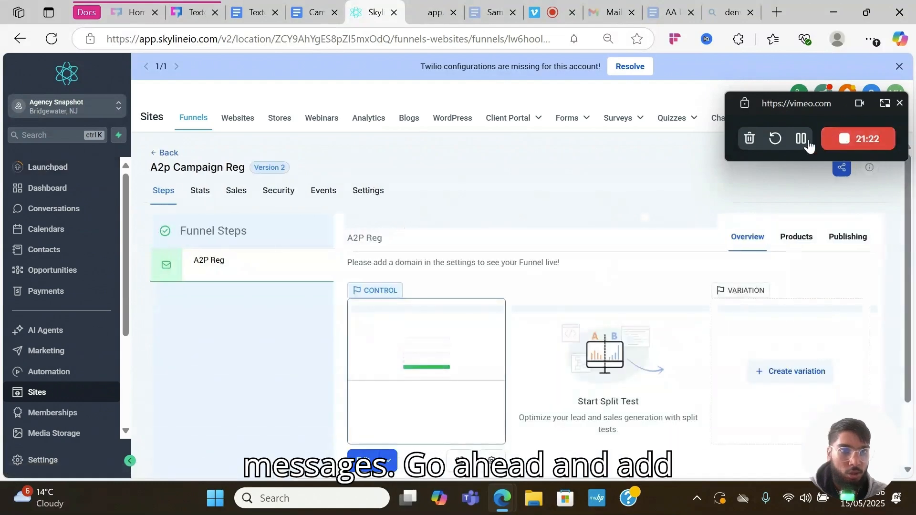
left_click(800, 139)
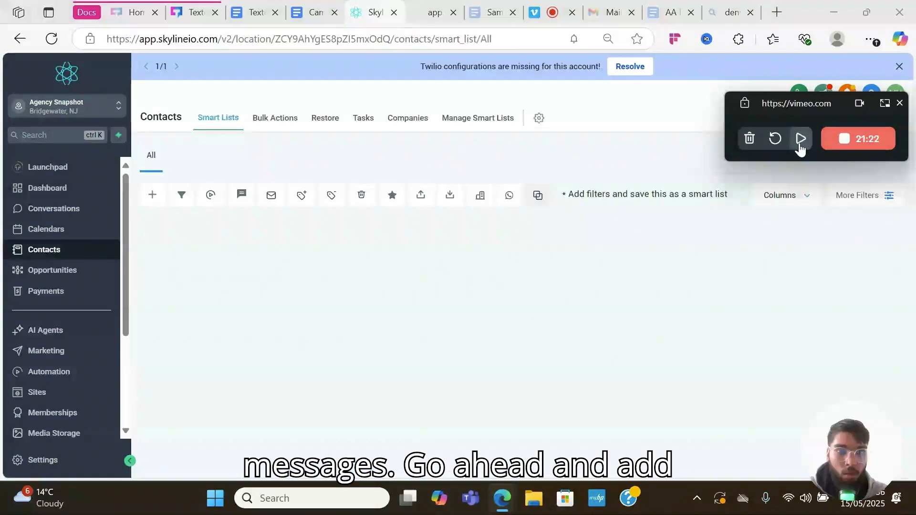
left_click(800, 138)
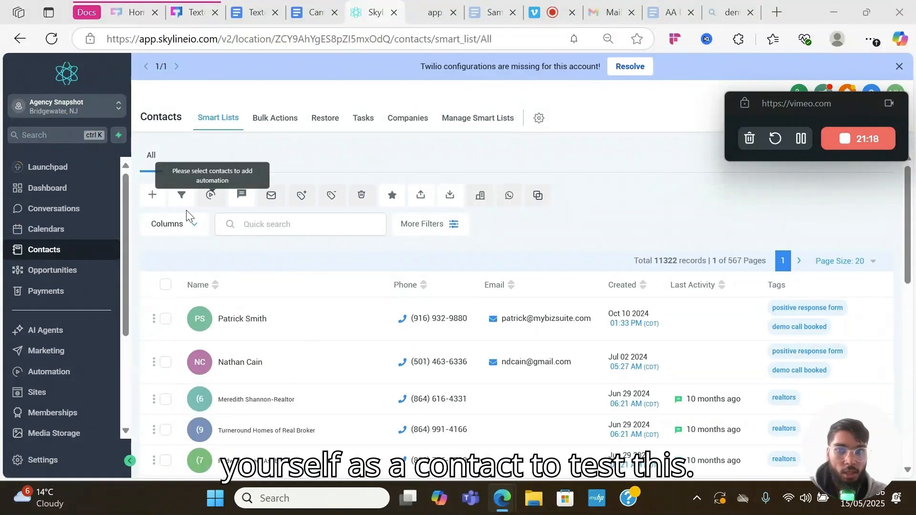
- Open a blank new-contact form, then go to Part 8 of the Textgrid x GHL Setup guide
left_click(152, 195)
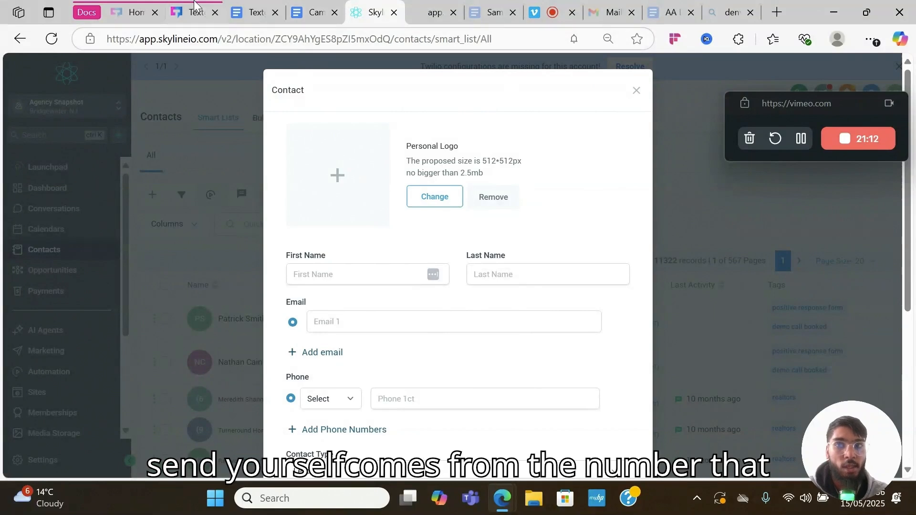
left_click(192, 13)
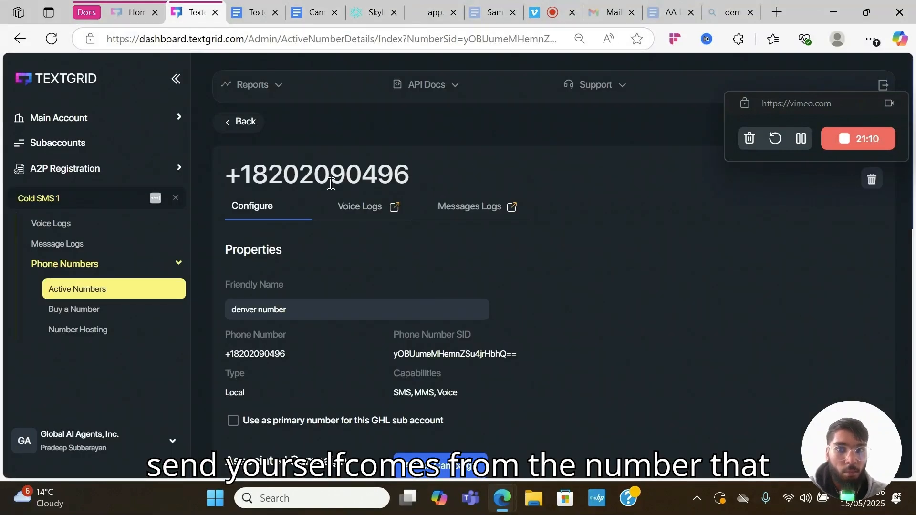
left_click(249, 13)
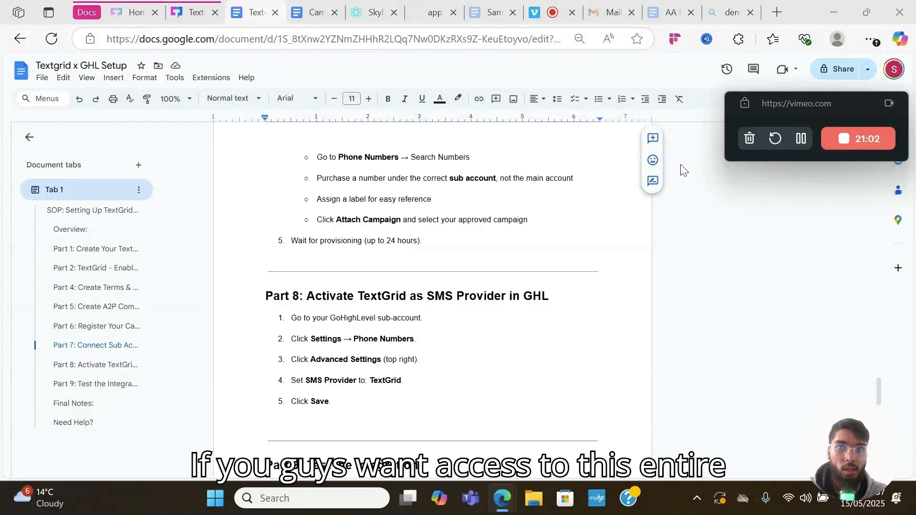
scroll(459, 242, "up", 3)
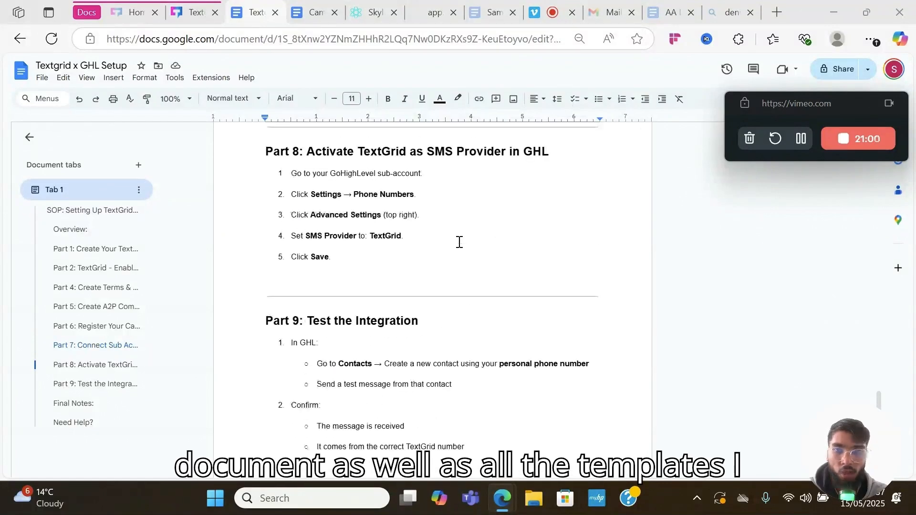